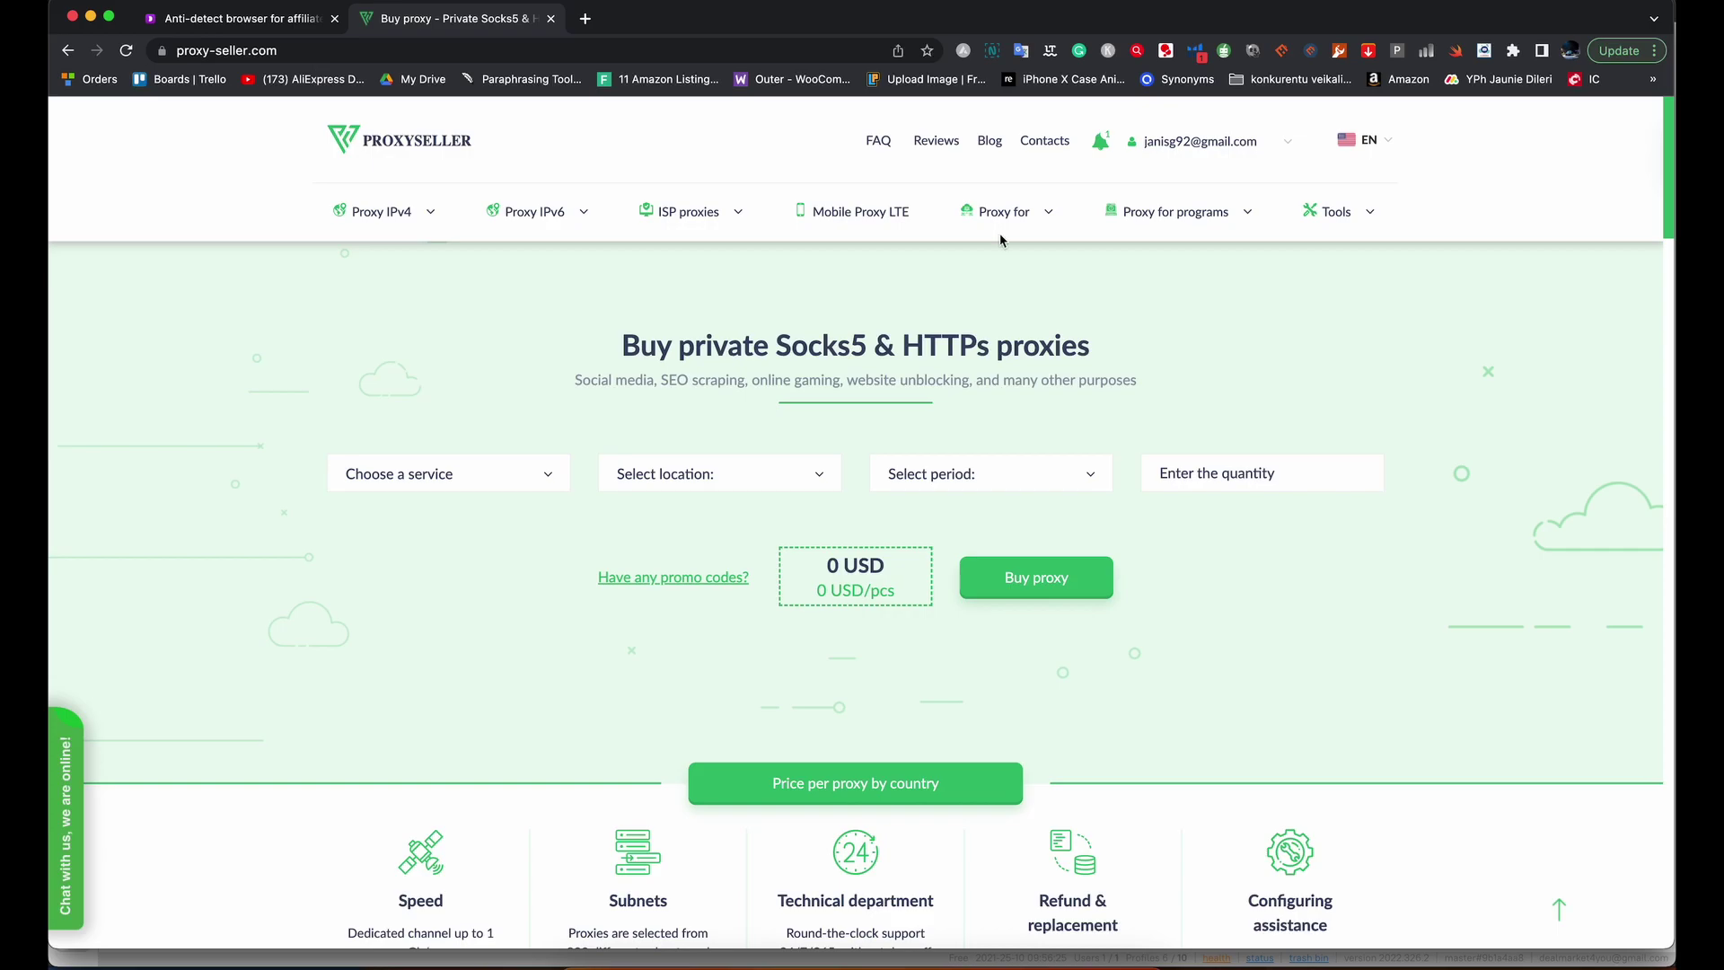
# Open Proxy-Seller's Proxy for Etsy page and set the location to Canada (4.78 USD per IPv4).
pyautogui.moveTo(1227, 215)
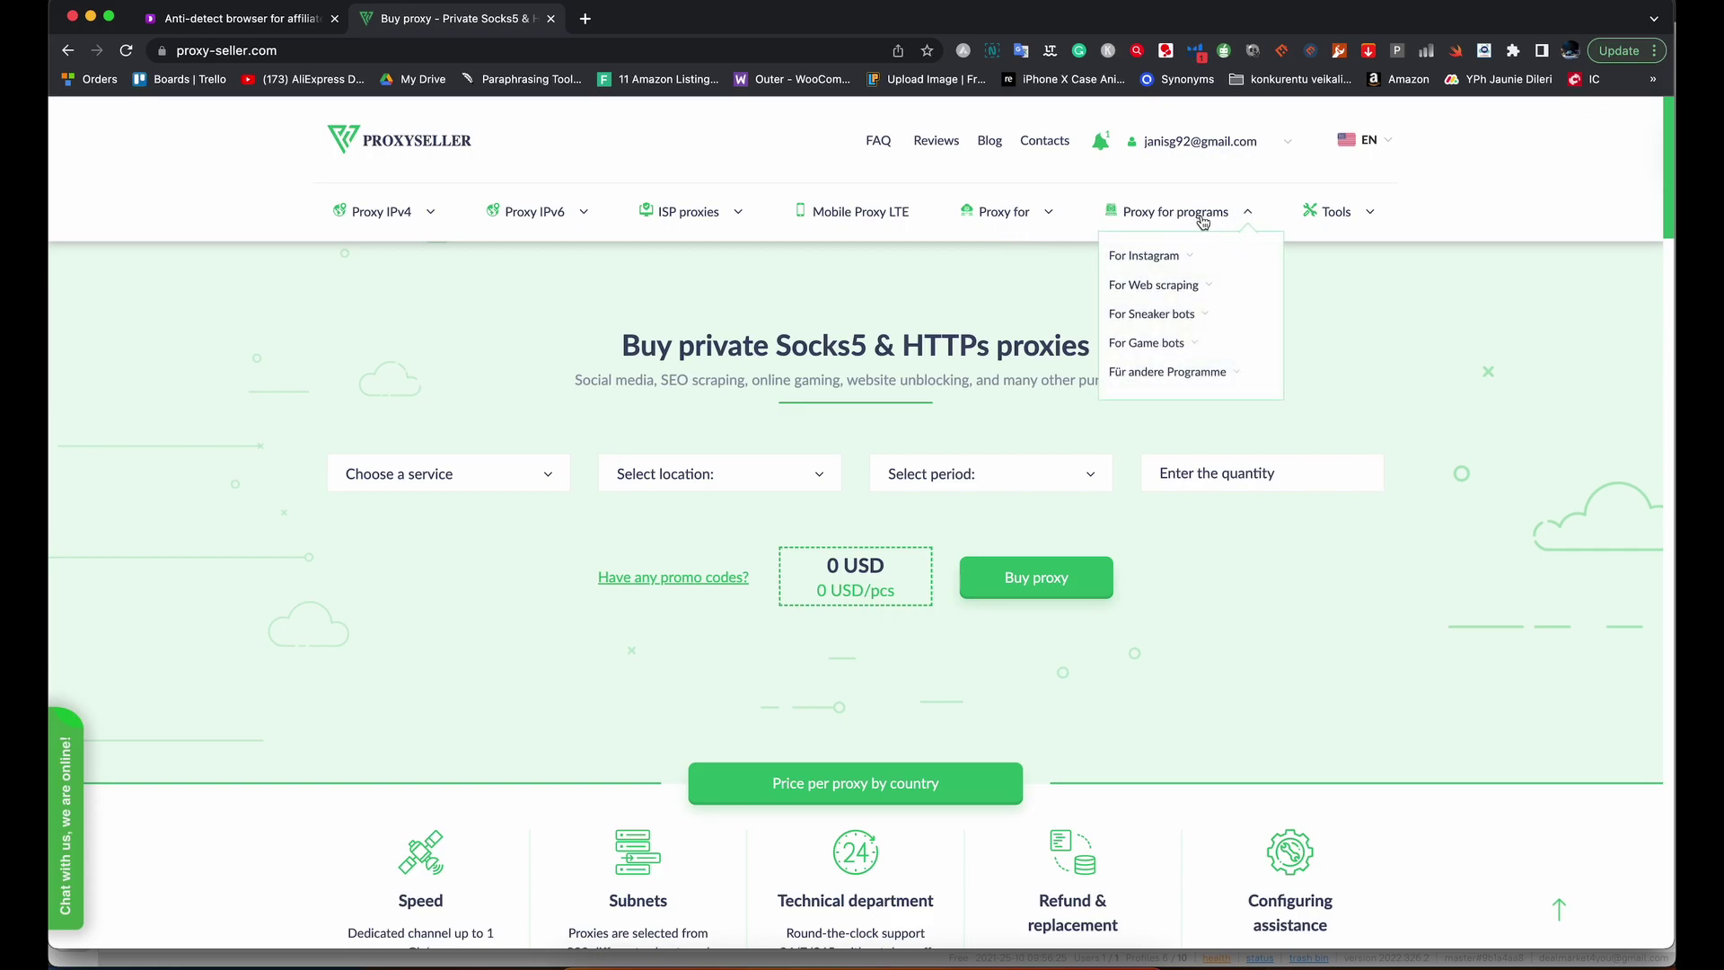
pyautogui.moveTo(1004, 213)
pyautogui.moveTo(1047, 382)
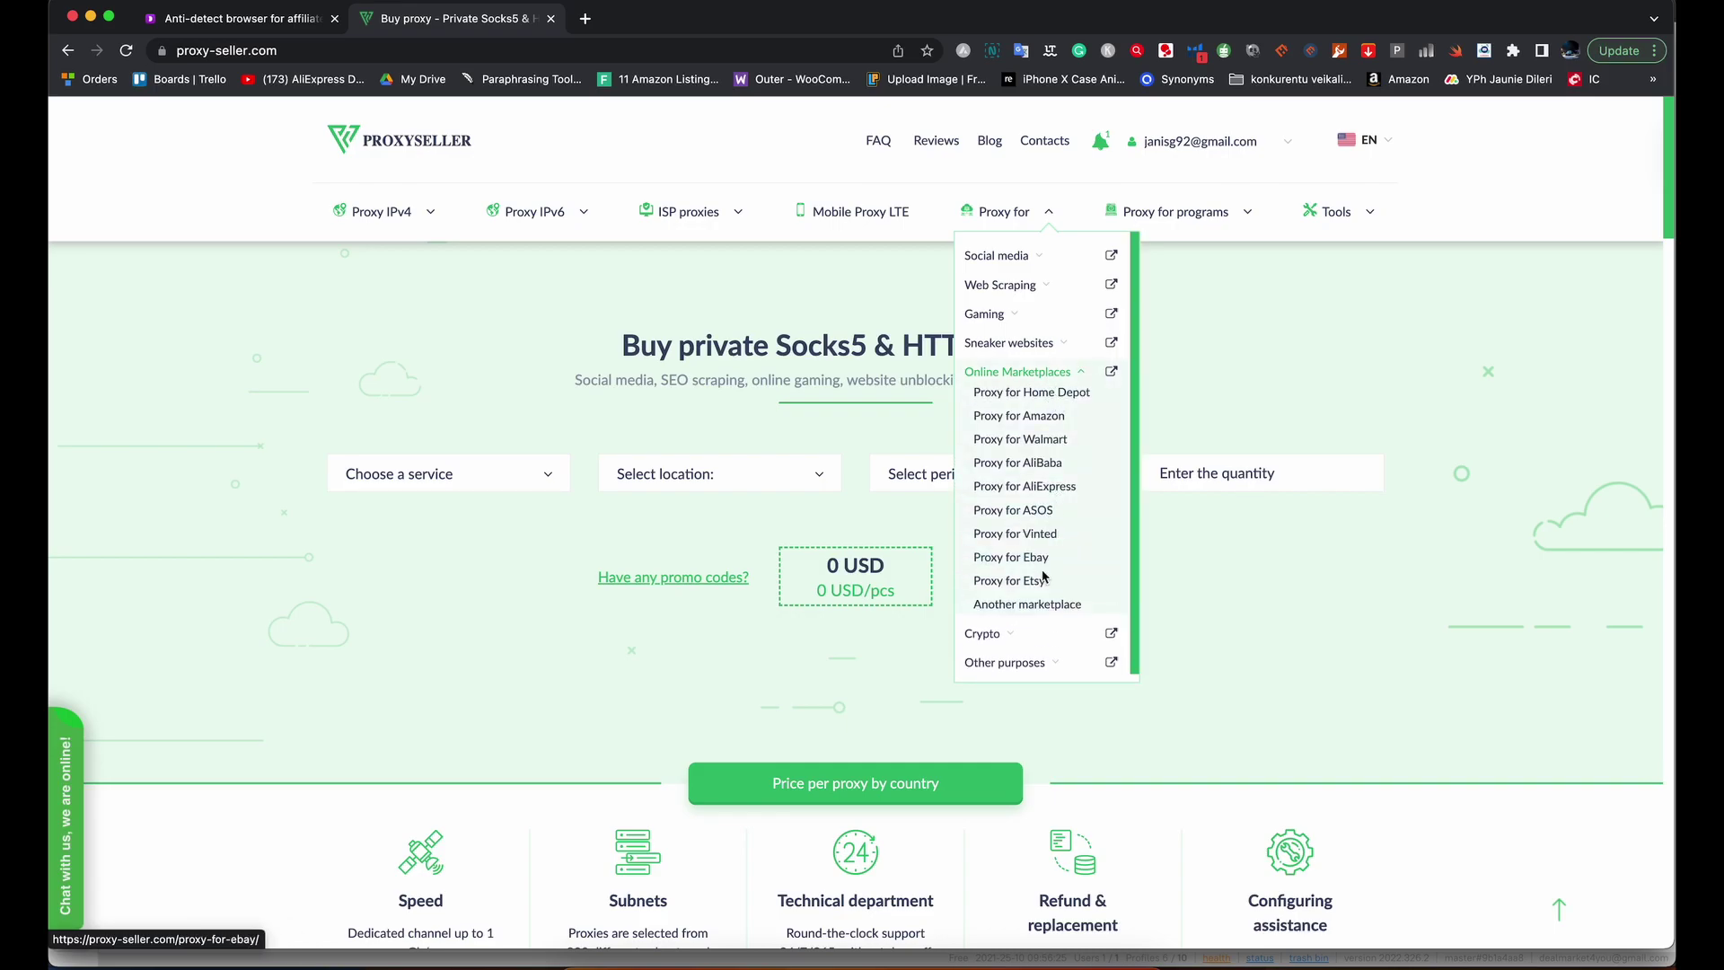
pyautogui.click(1026, 584)
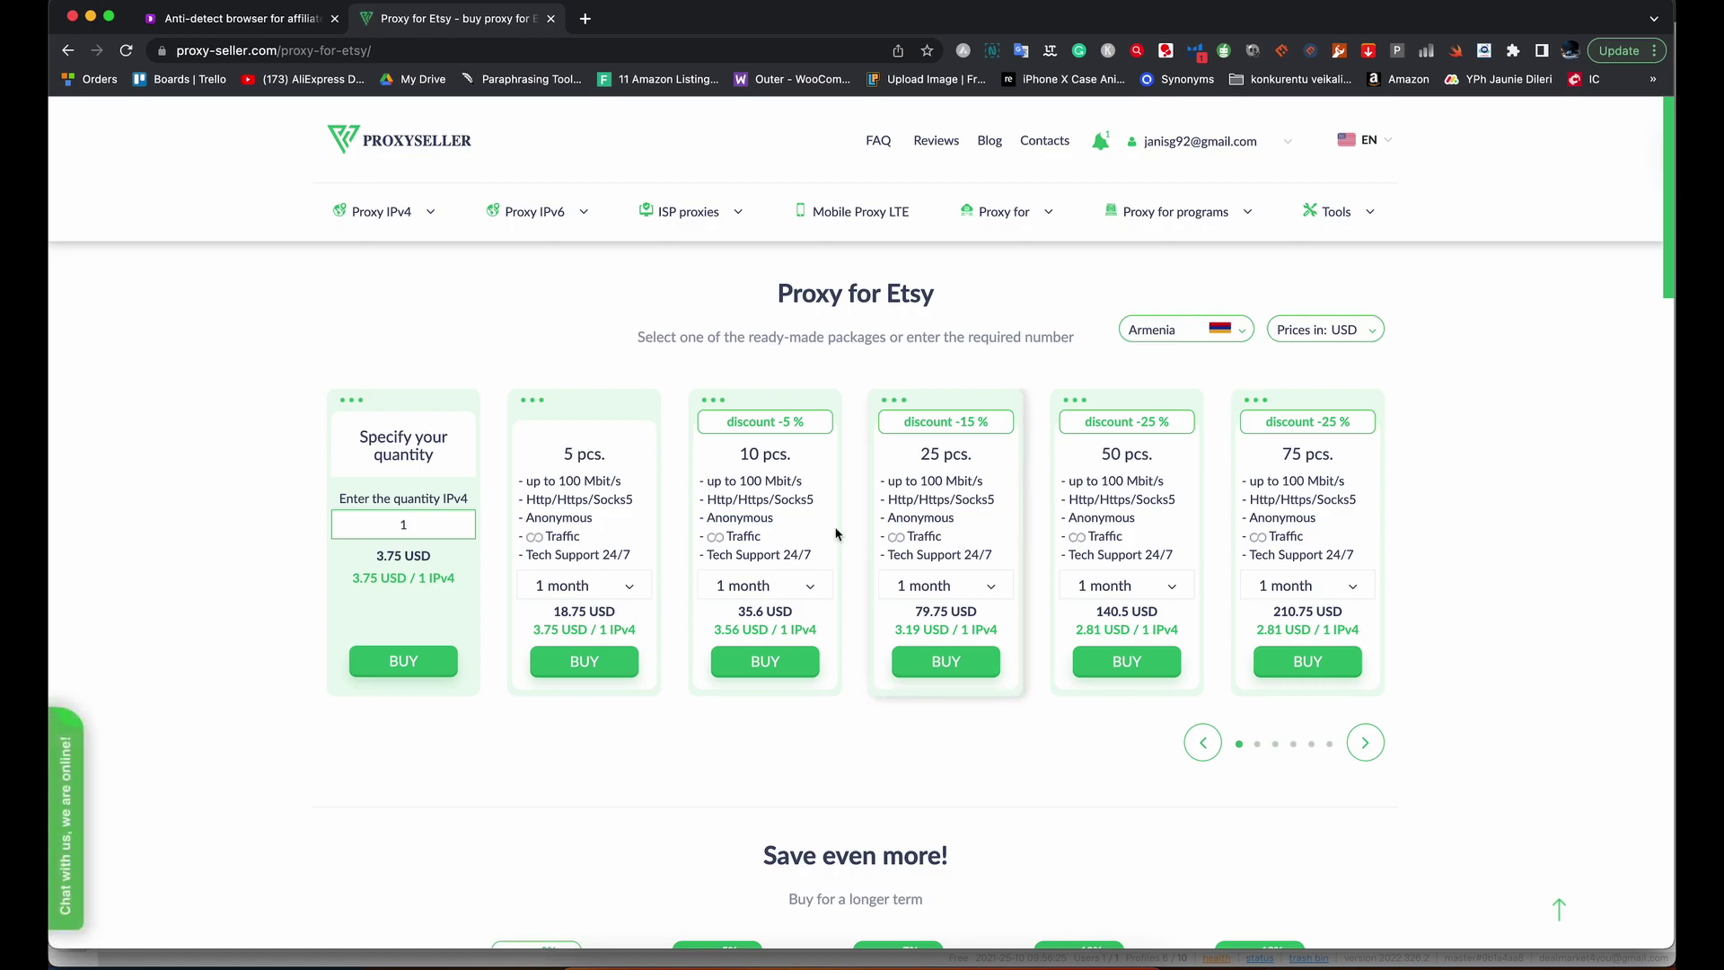
pyautogui.click(1158, 339)
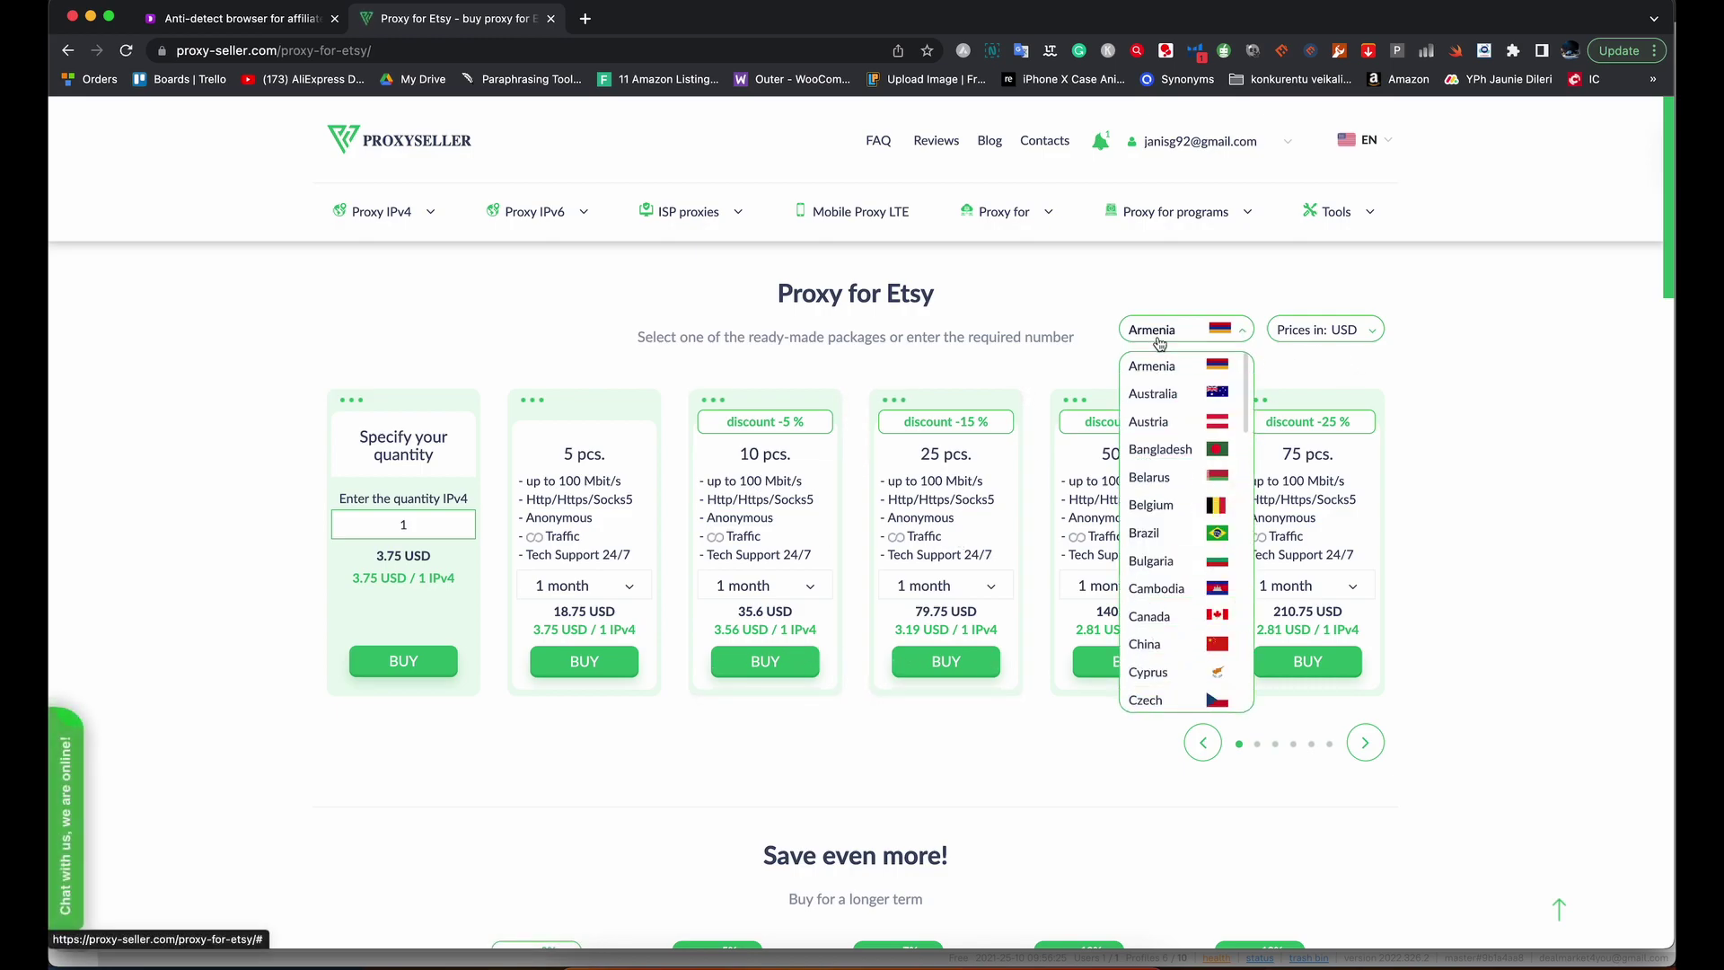
pyautogui.click(1163, 619)
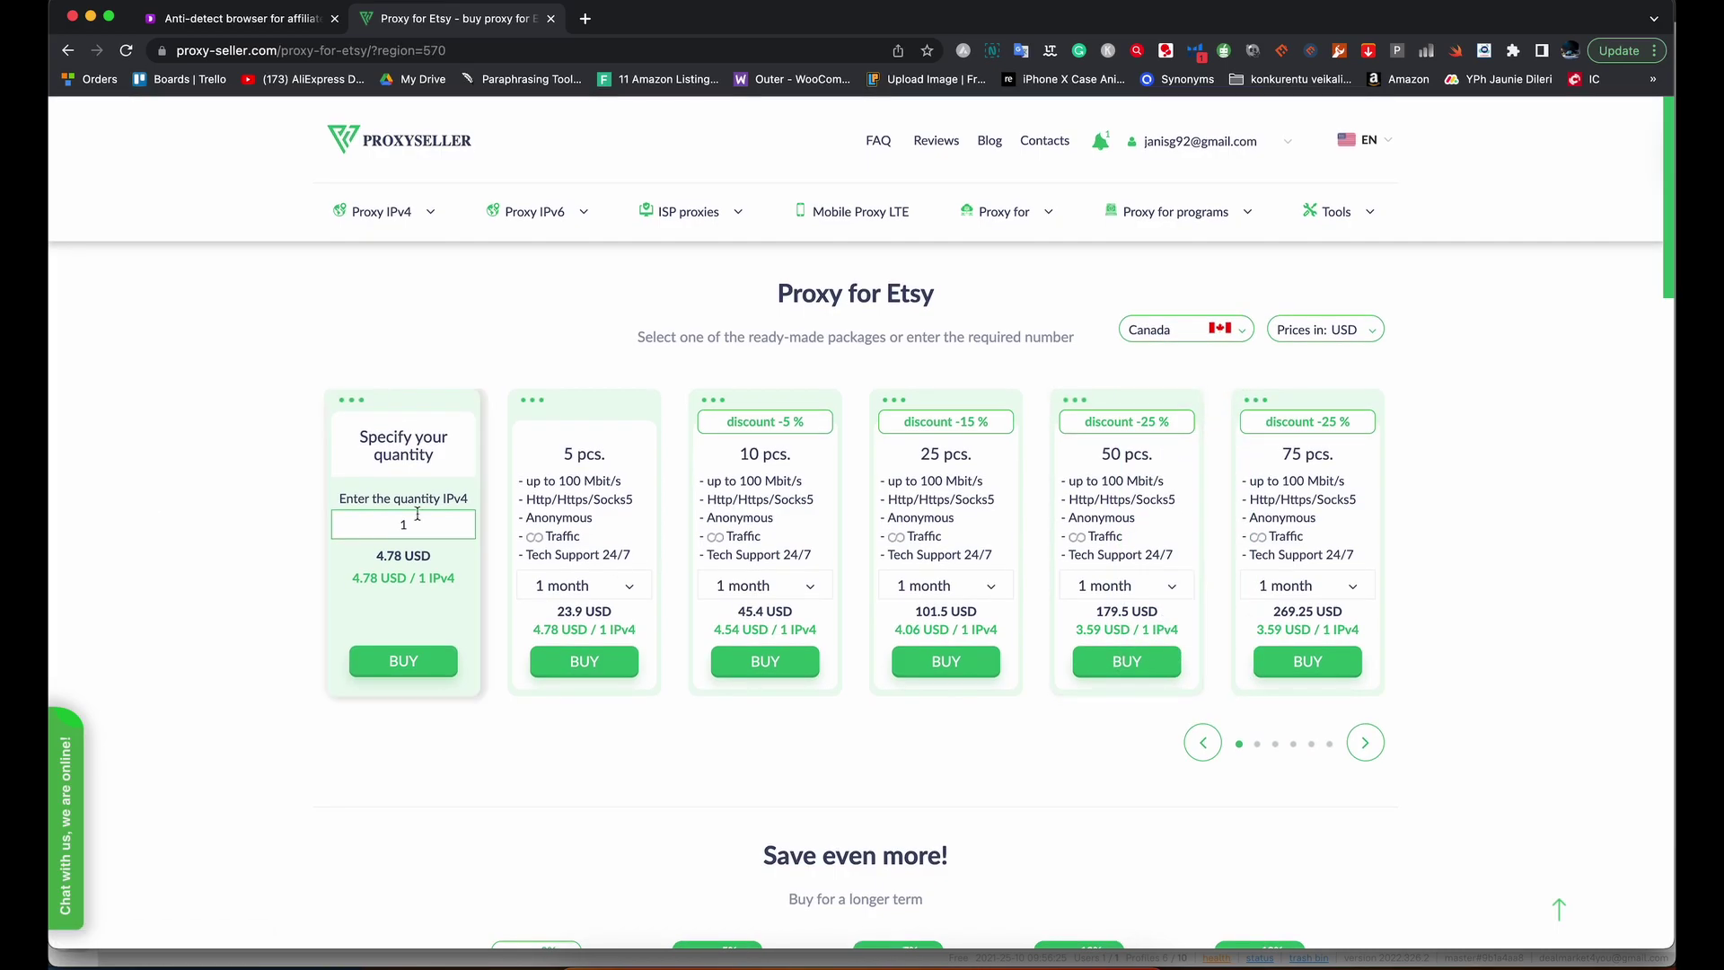
# Start the order for one Canadian Etsy proxy with a 1-week rental period.
pyautogui.click(405, 675)
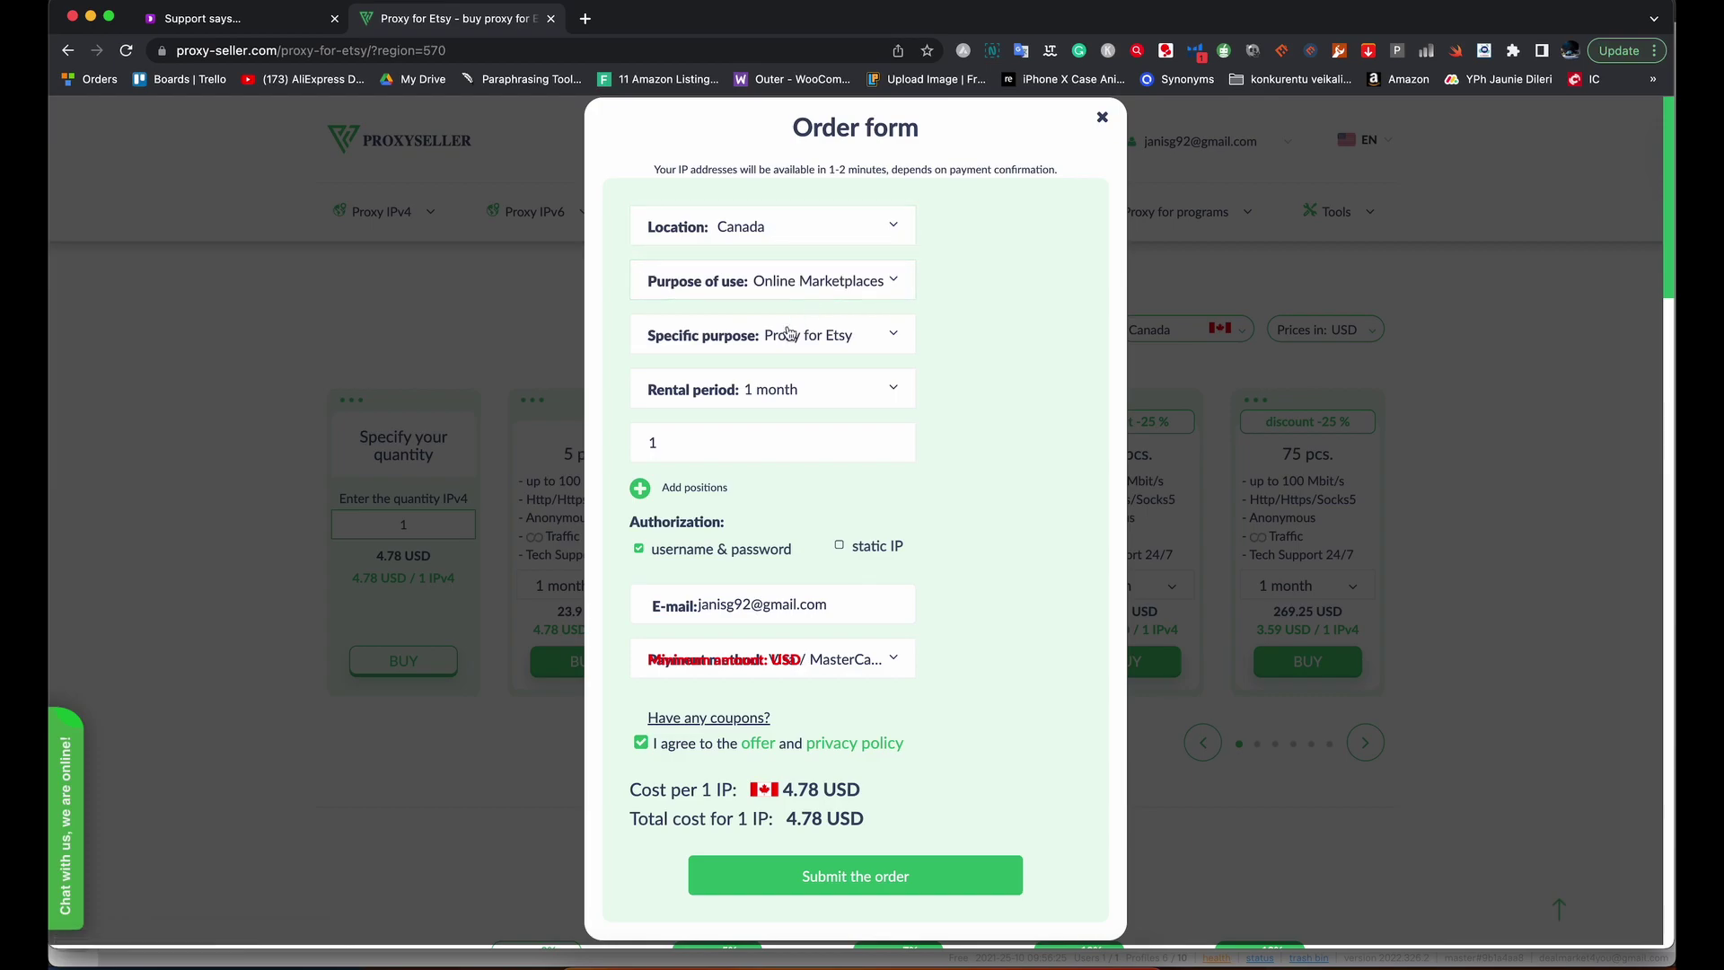
pyautogui.click(684, 396)
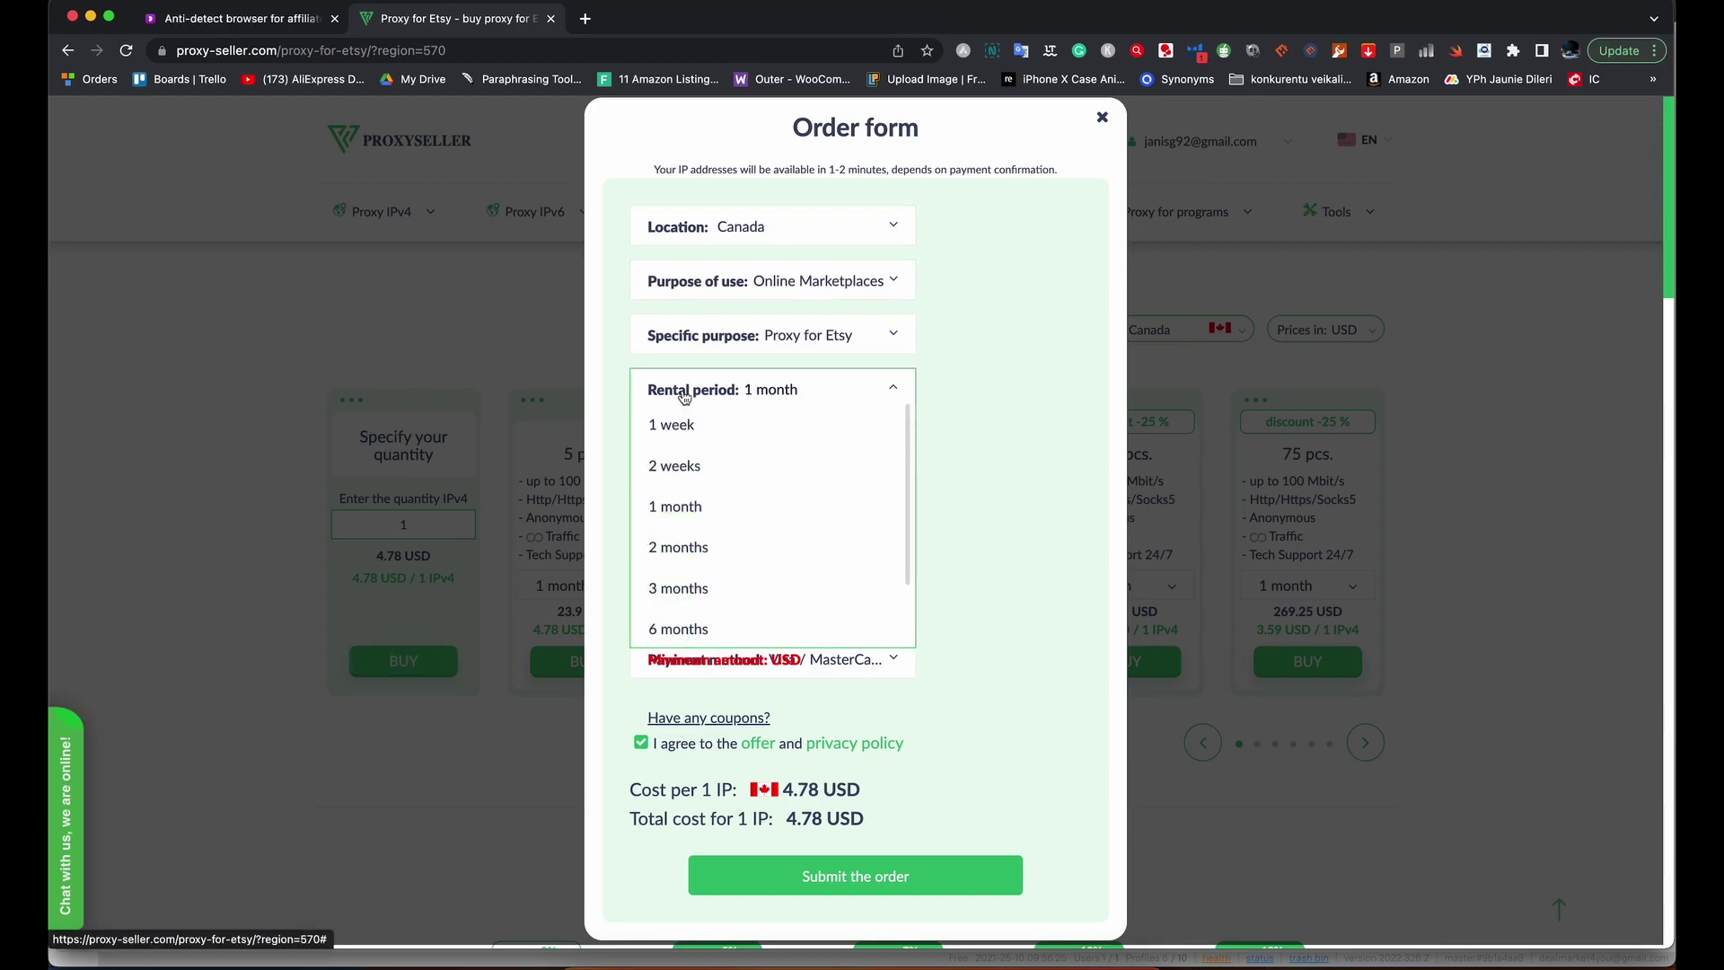
pyautogui.click(685, 425)
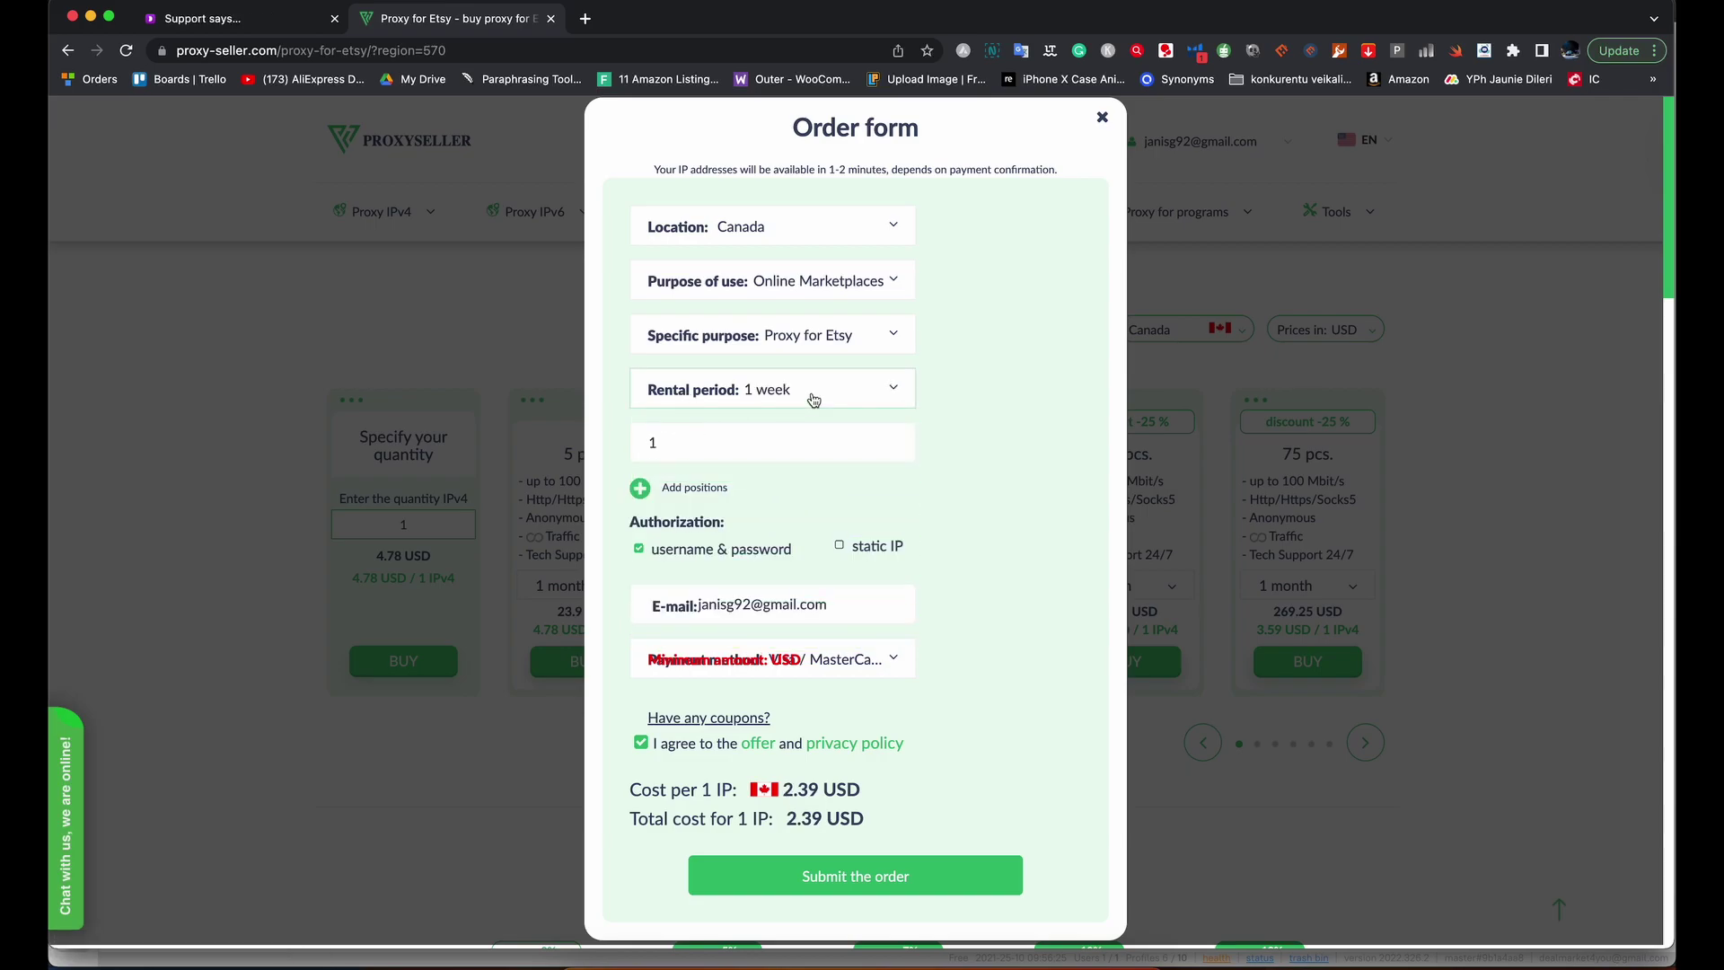
pyautogui.click(772, 391)
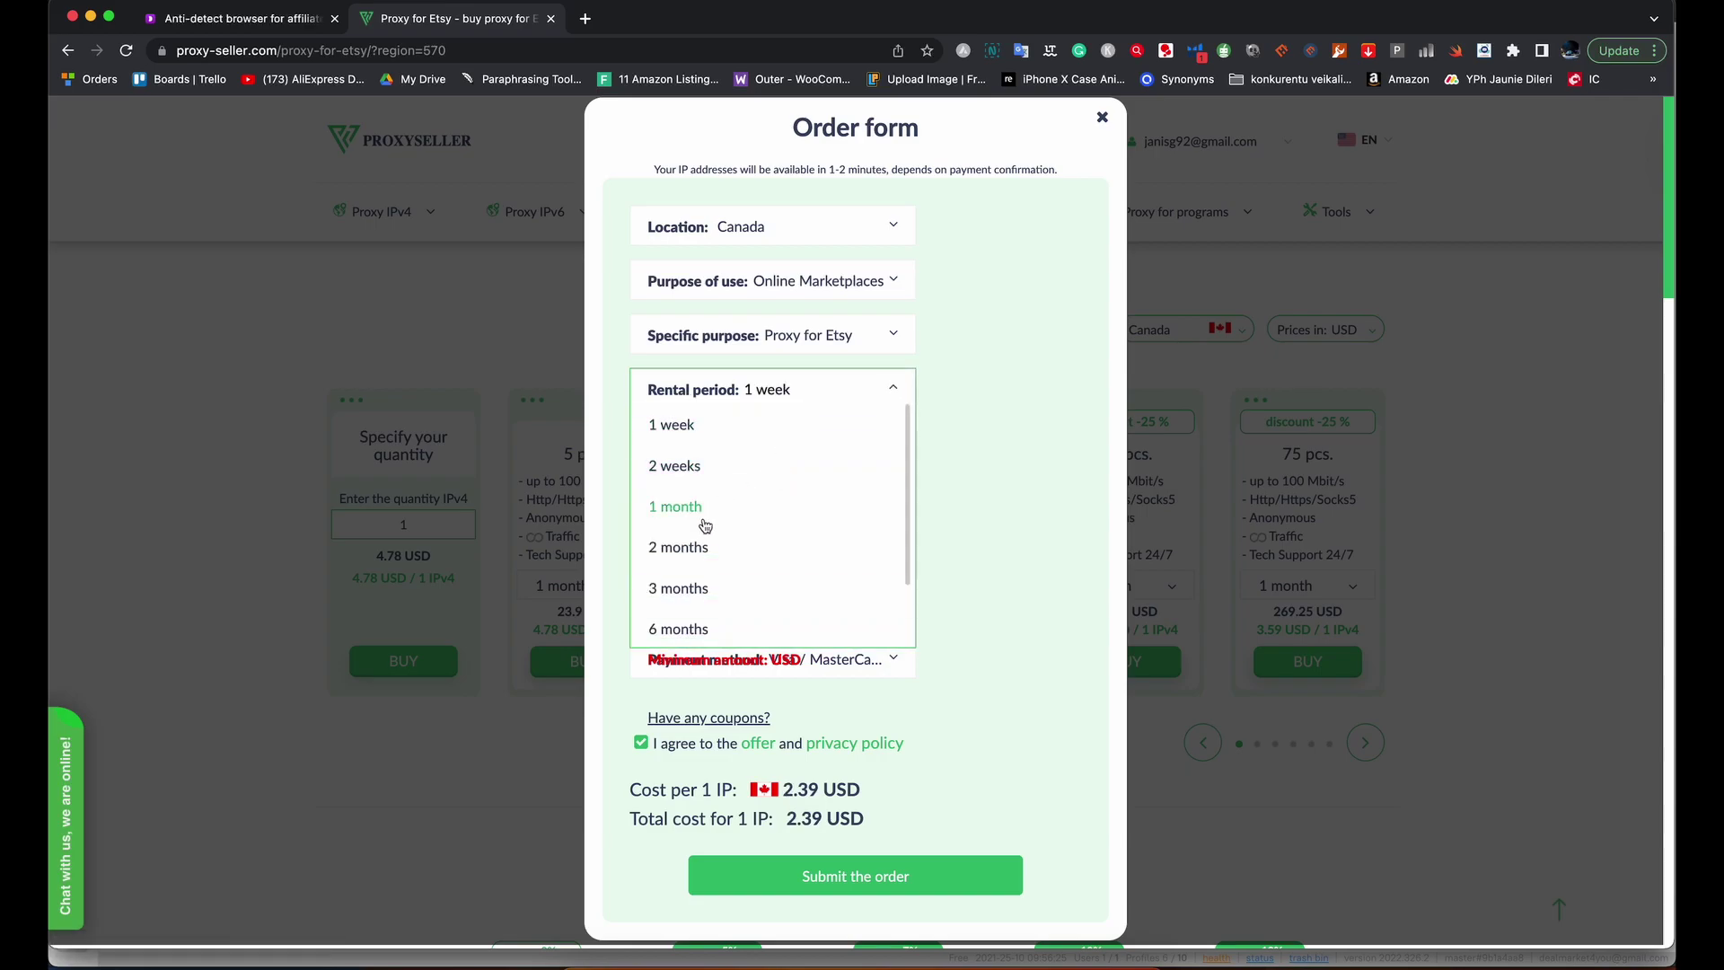
pyautogui.click(709, 588)
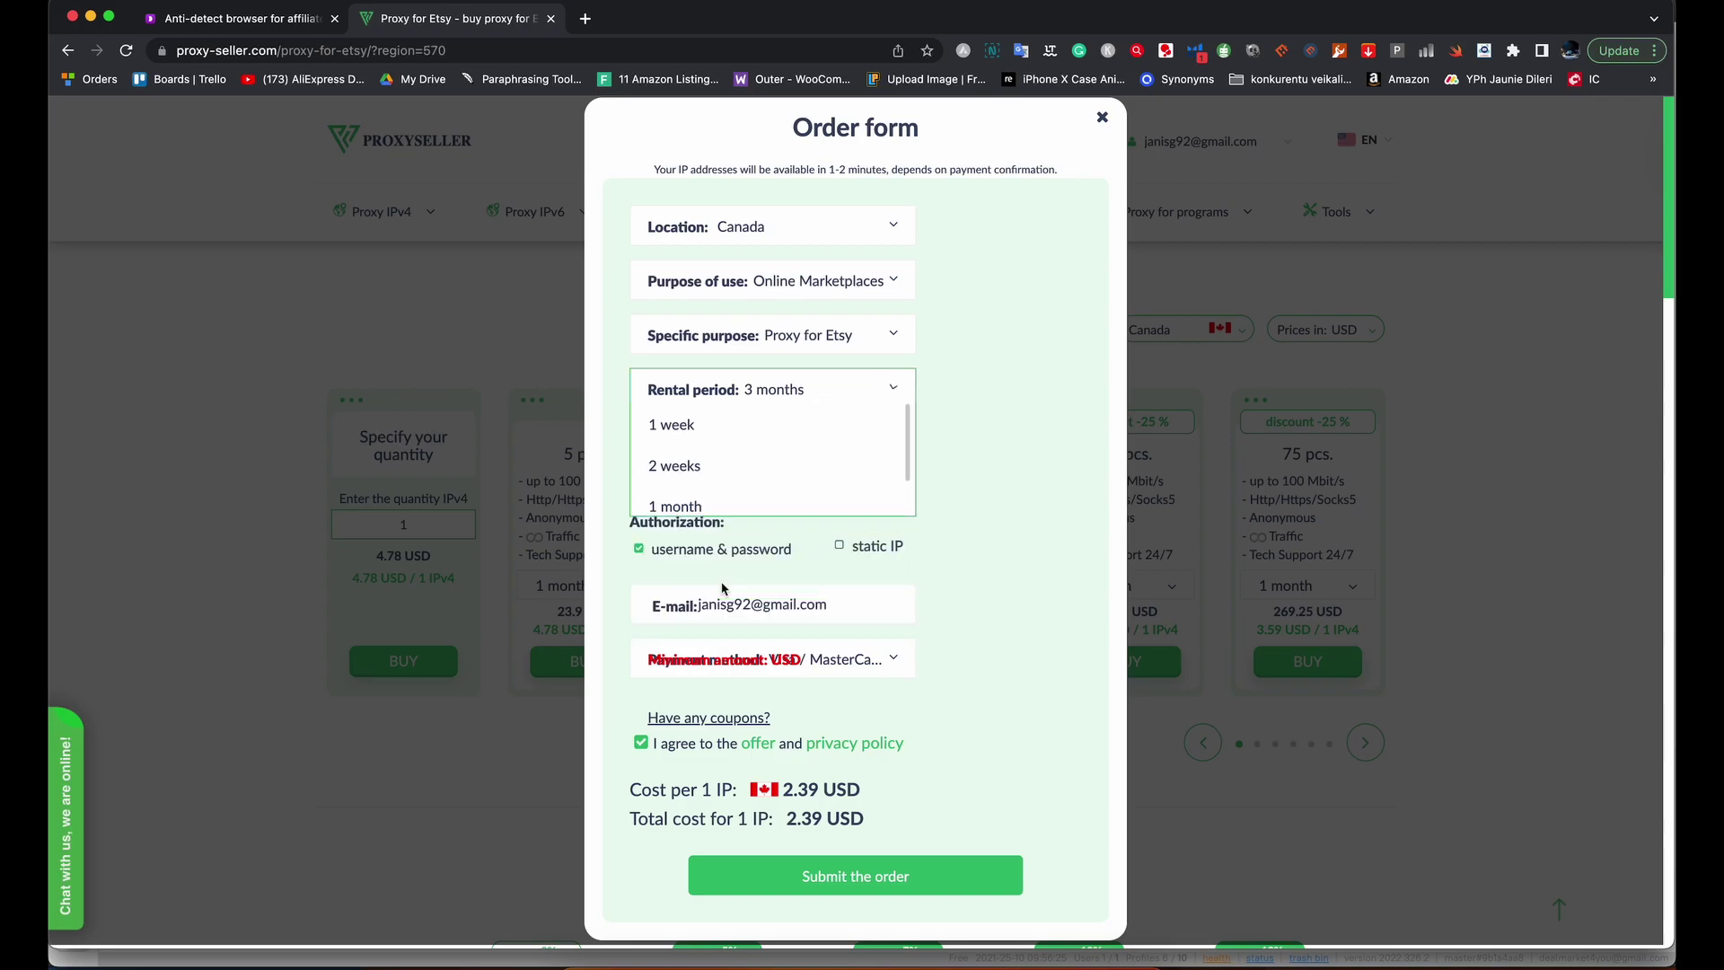
pyautogui.click(820, 393)
pyautogui.scroll(-3, 727, 502)
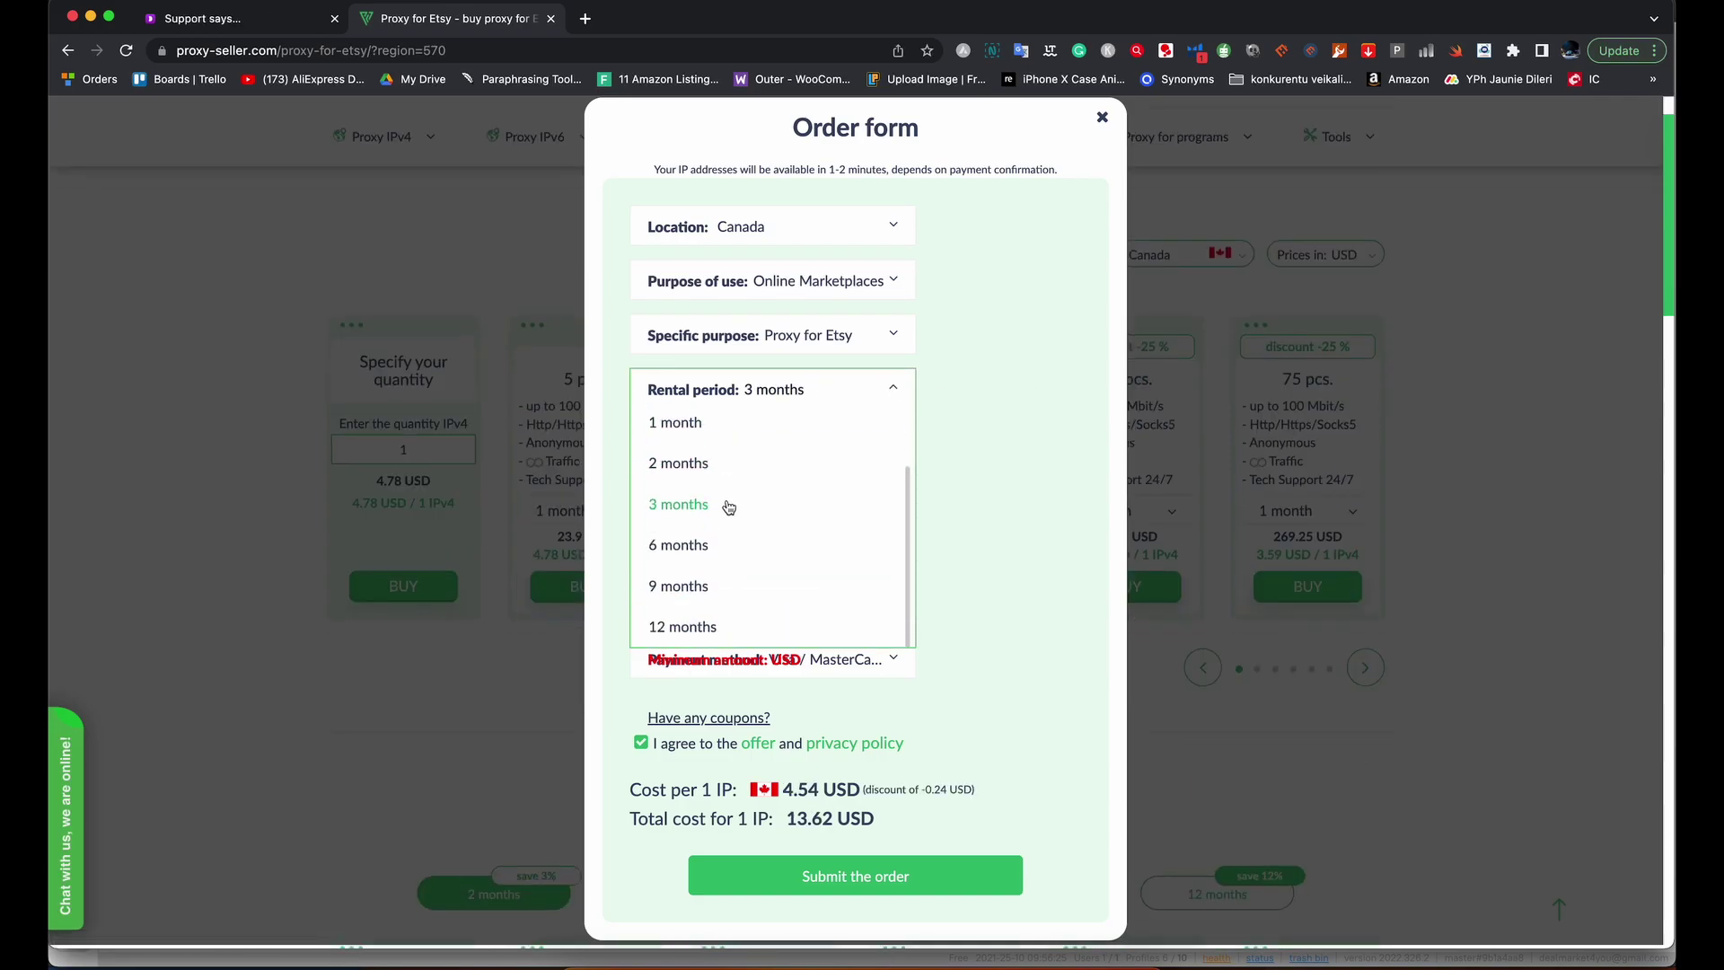
pyautogui.scroll(3, 718, 583)
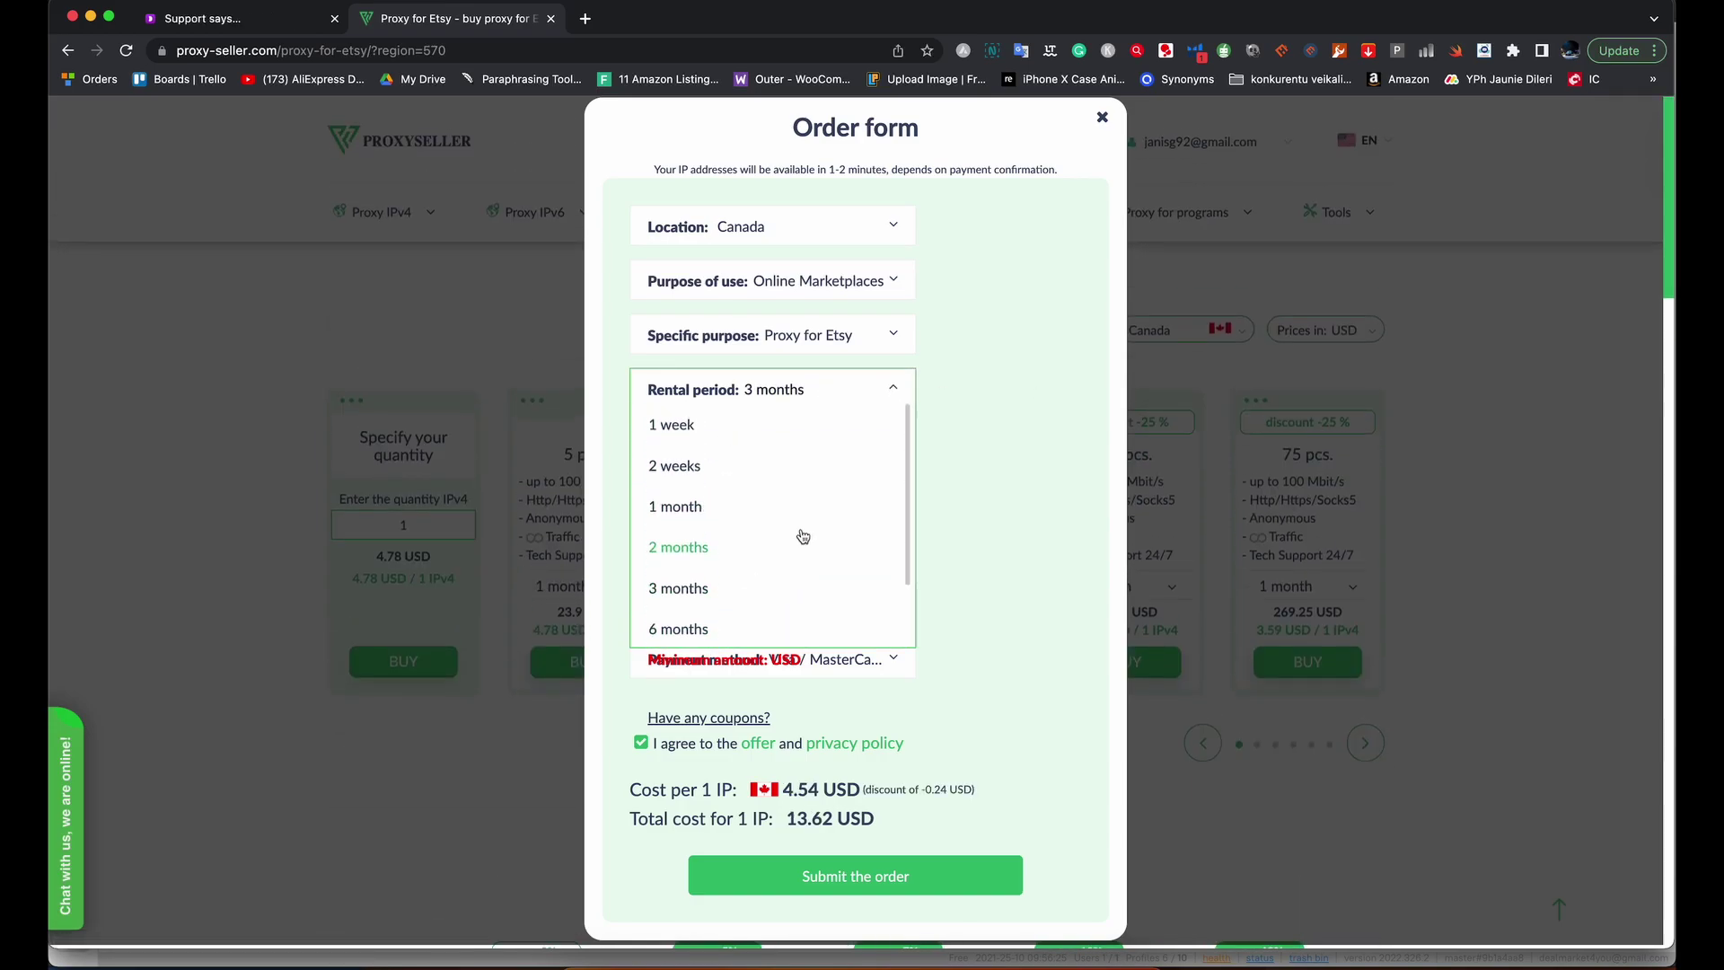
pyautogui.click(705, 419)
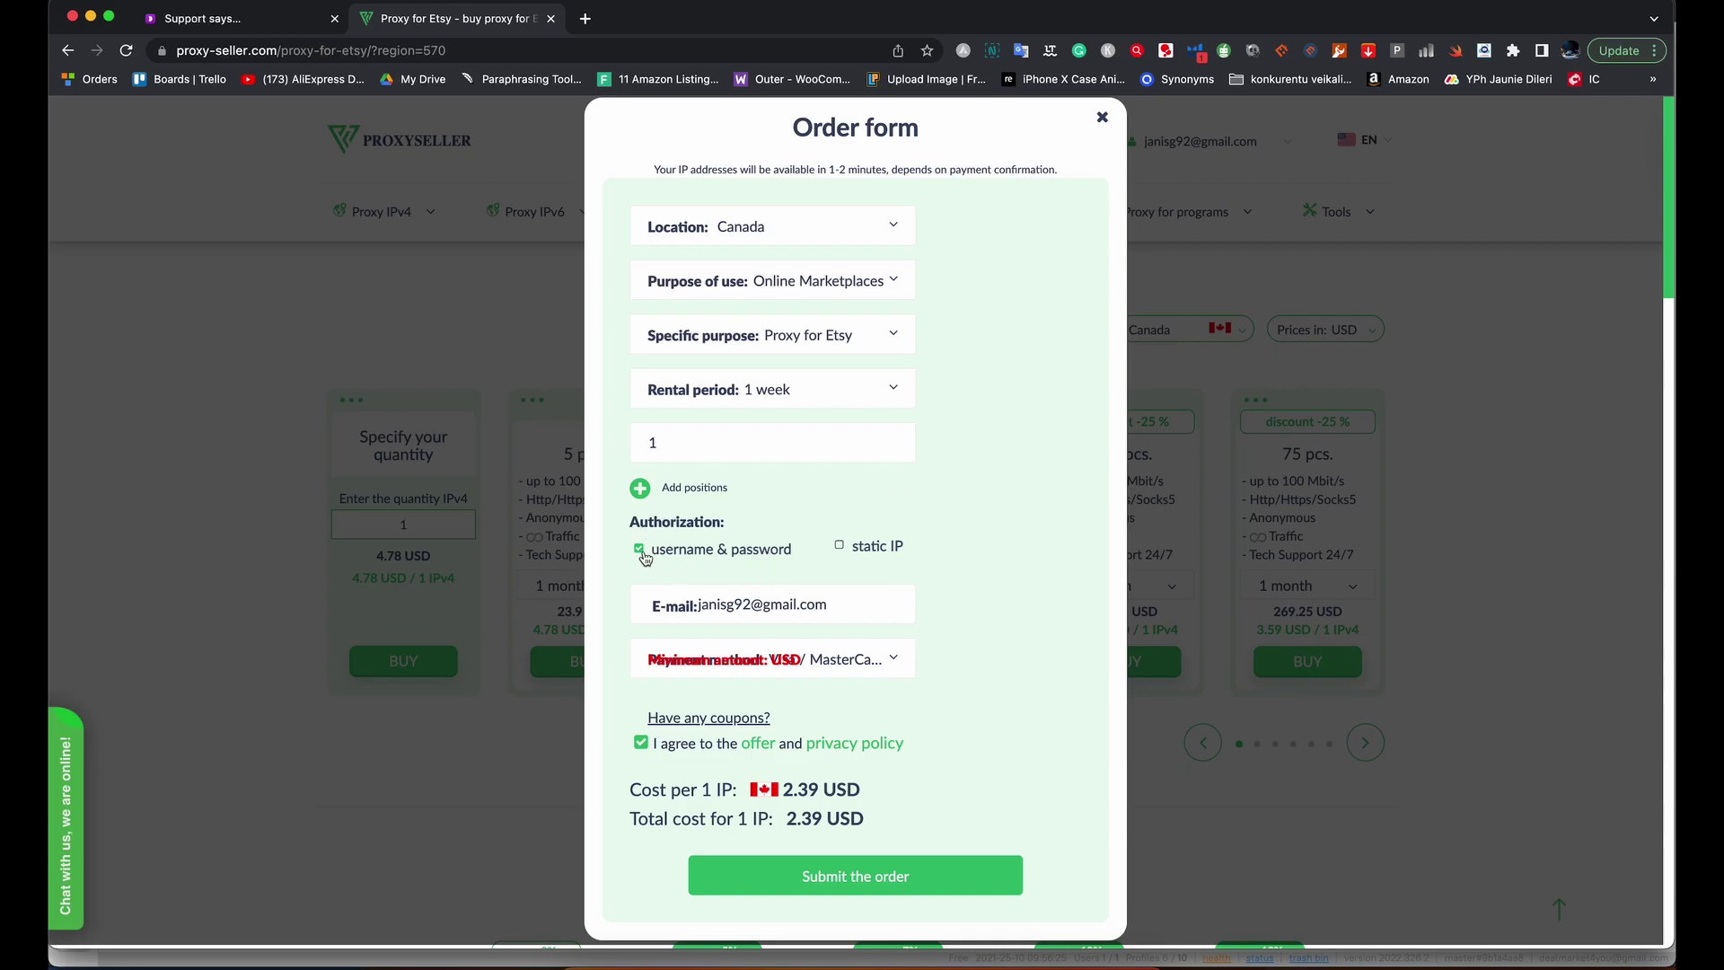
# Choose Visa / MasterCard (paddle) payment and paste the coupon code into the order.
pyautogui.click(734, 604)
pyautogui.click(1015, 606)
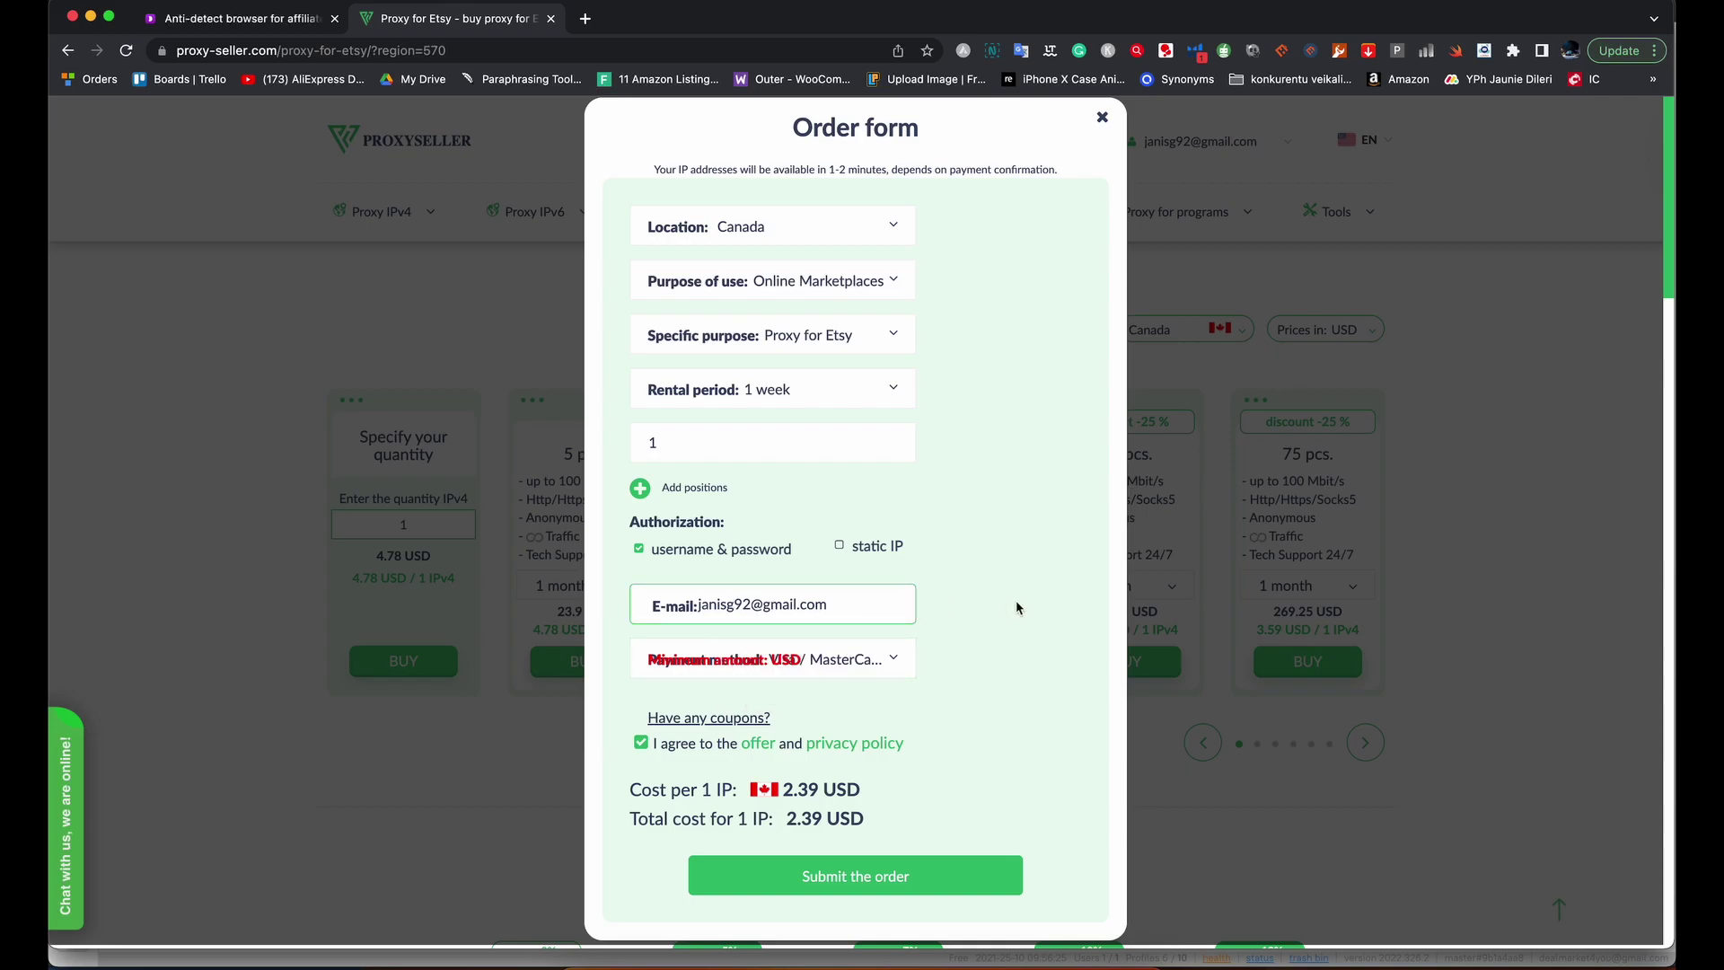
pyautogui.click(813, 665)
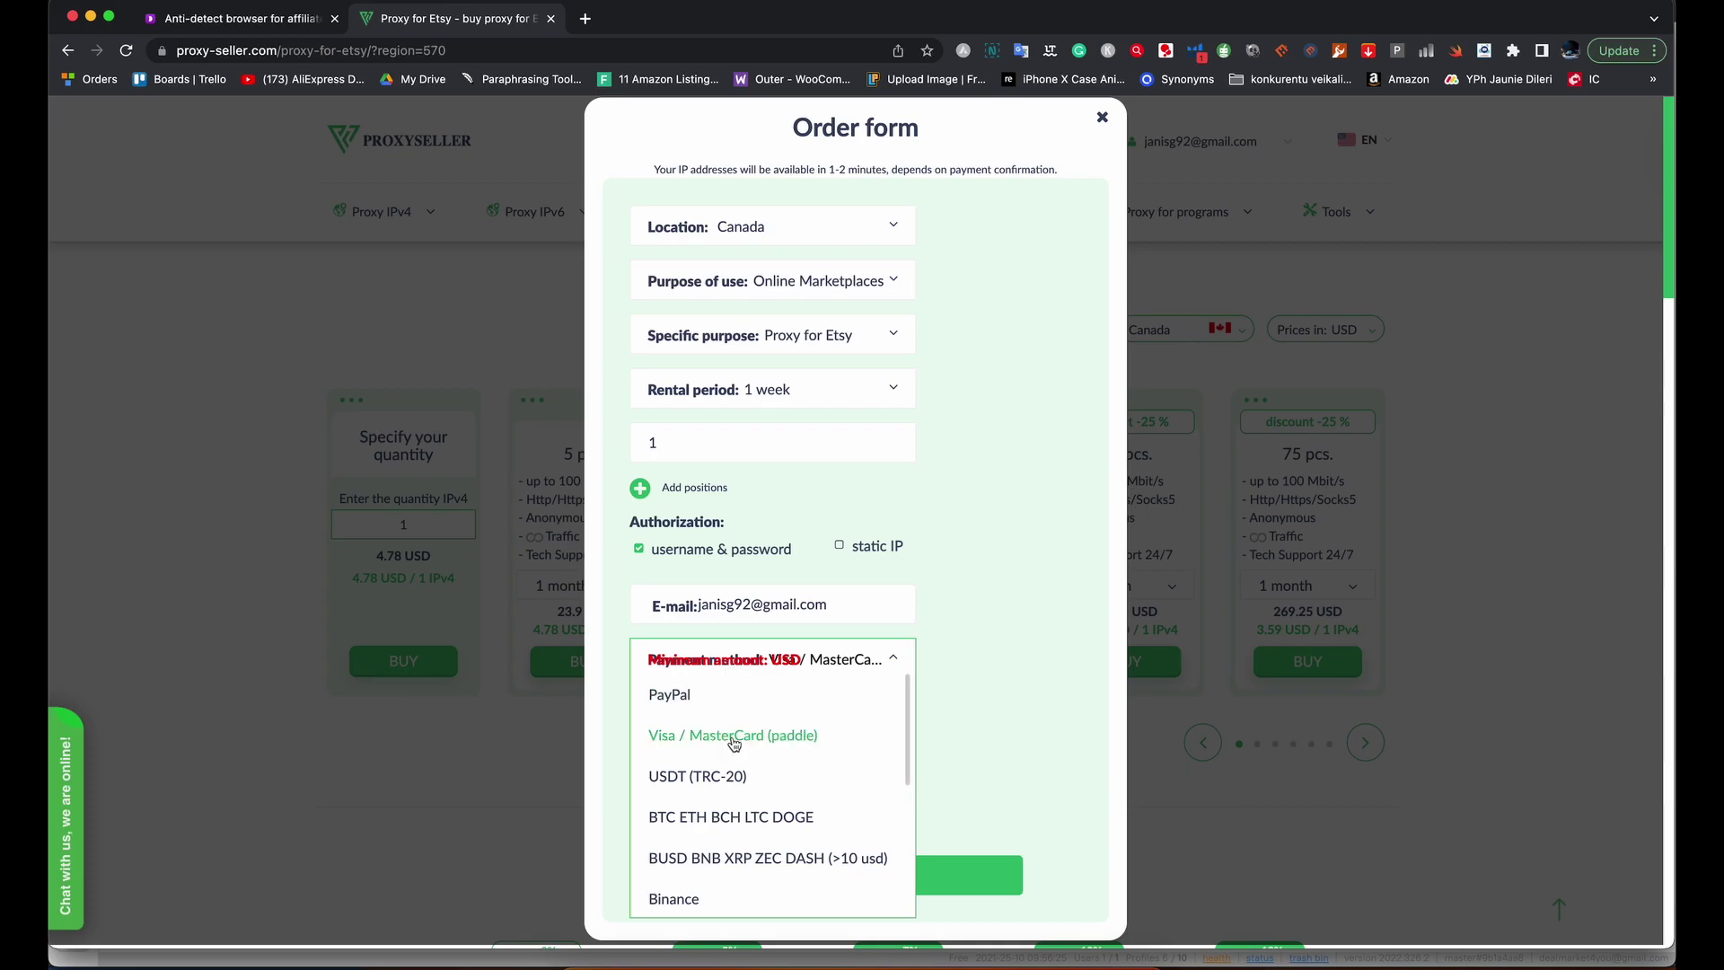
pyautogui.click(734, 741)
pyautogui.scroll(-2, 1054, 674)
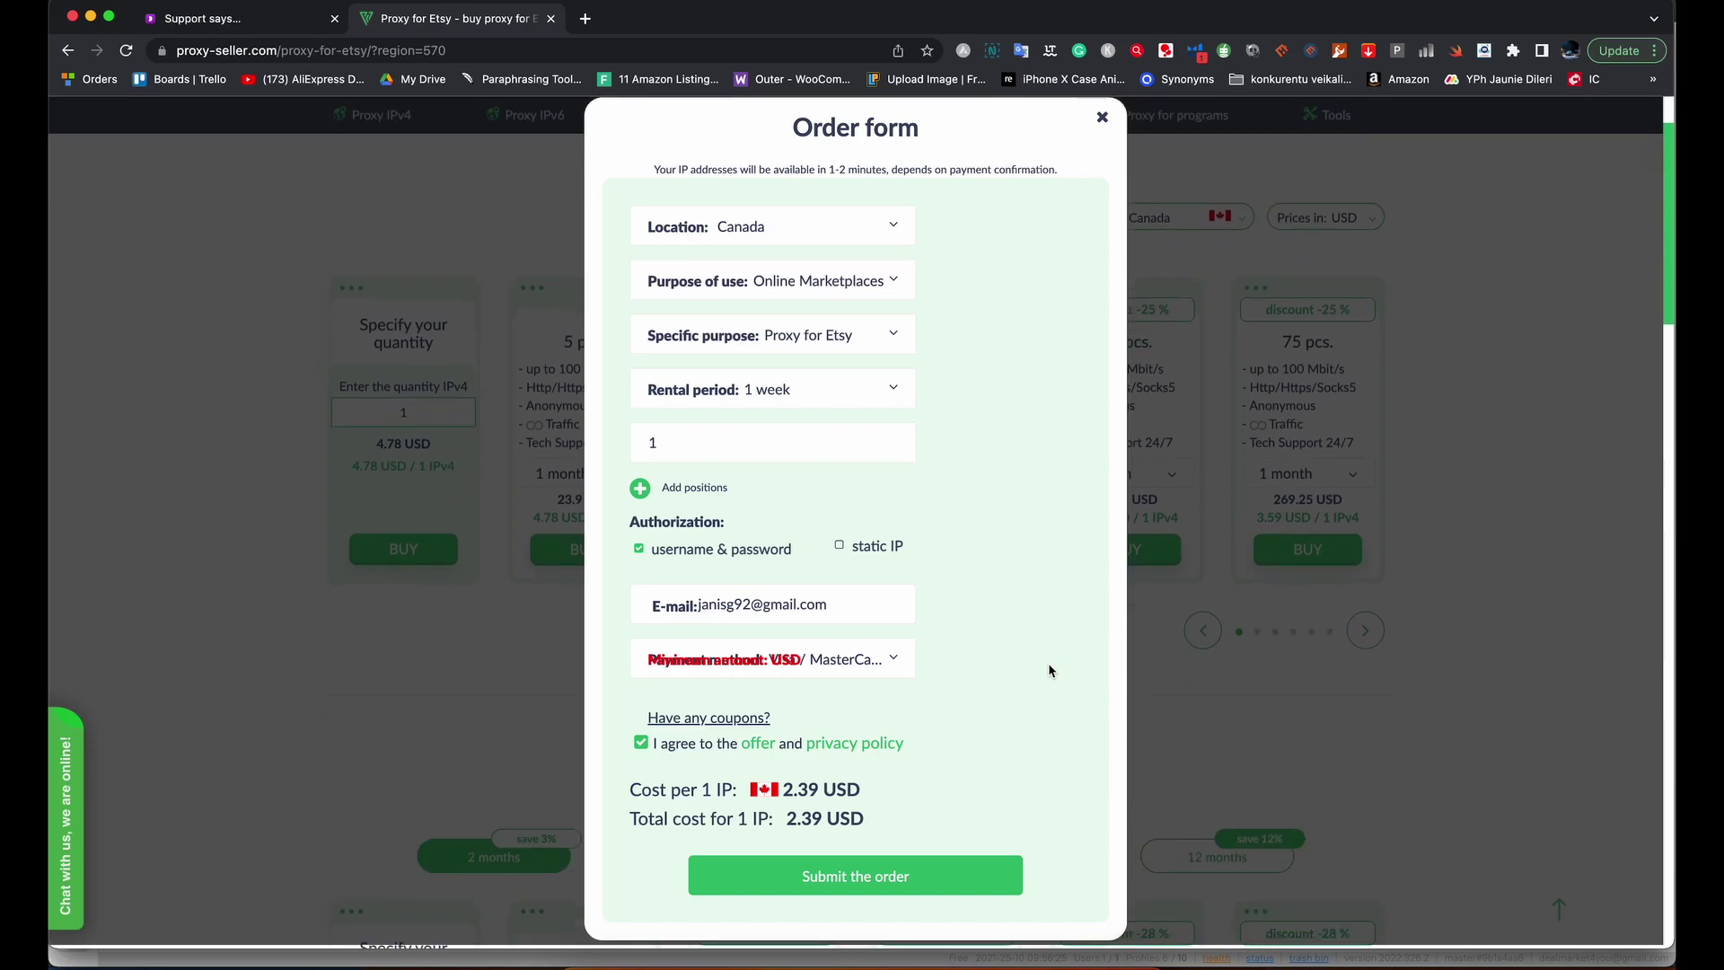
pyautogui.click(724, 721)
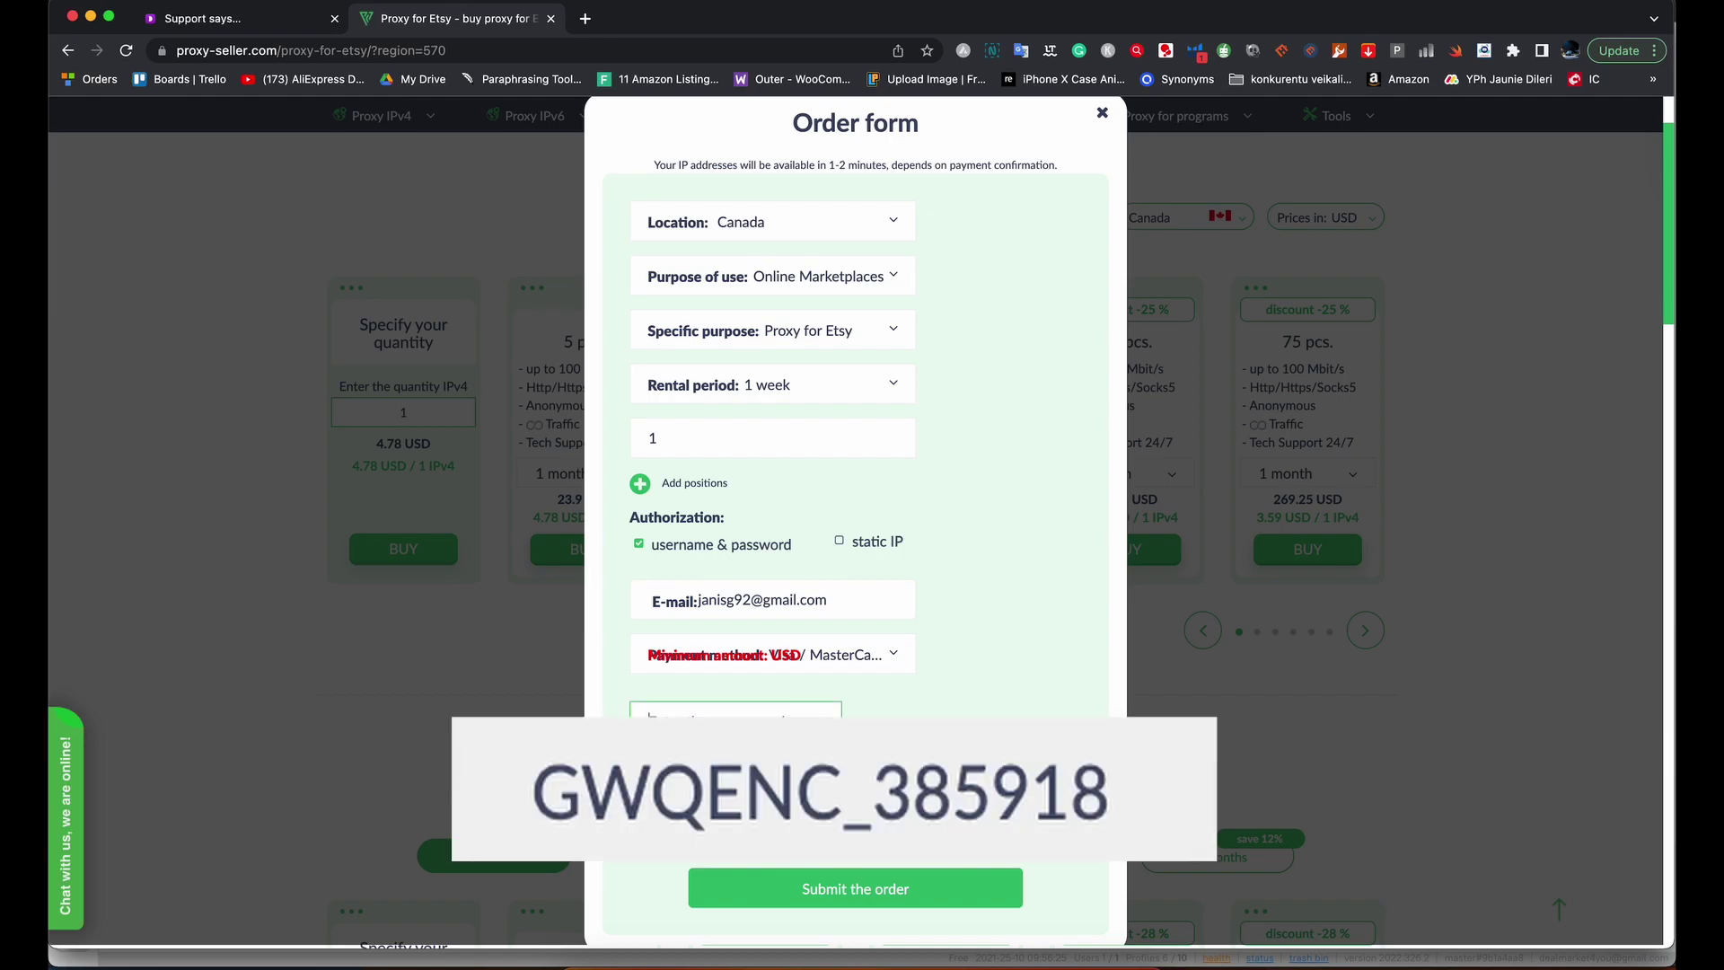
pyautogui.write('GWQENC_385918')
# Submit the order and read ProxySeller's 'Proxy list' email listing ports 50100/50101 and login details.
pyautogui.click(837, 905)
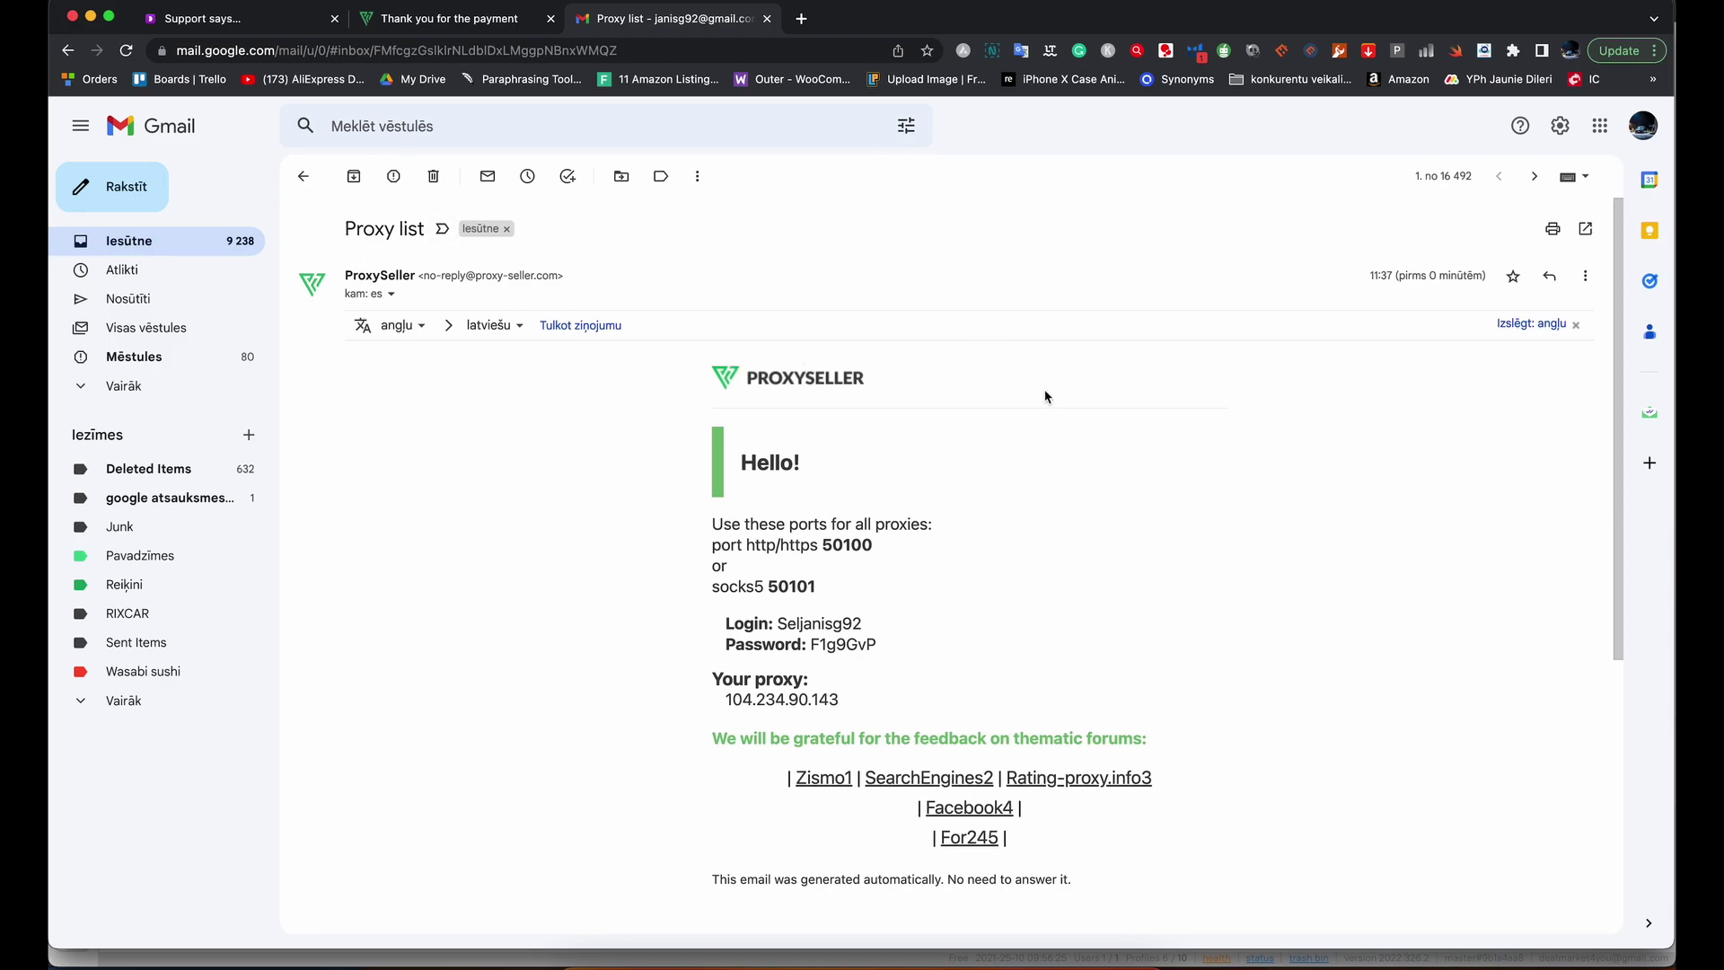
pyautogui.scroll(-2, 1041, 400)
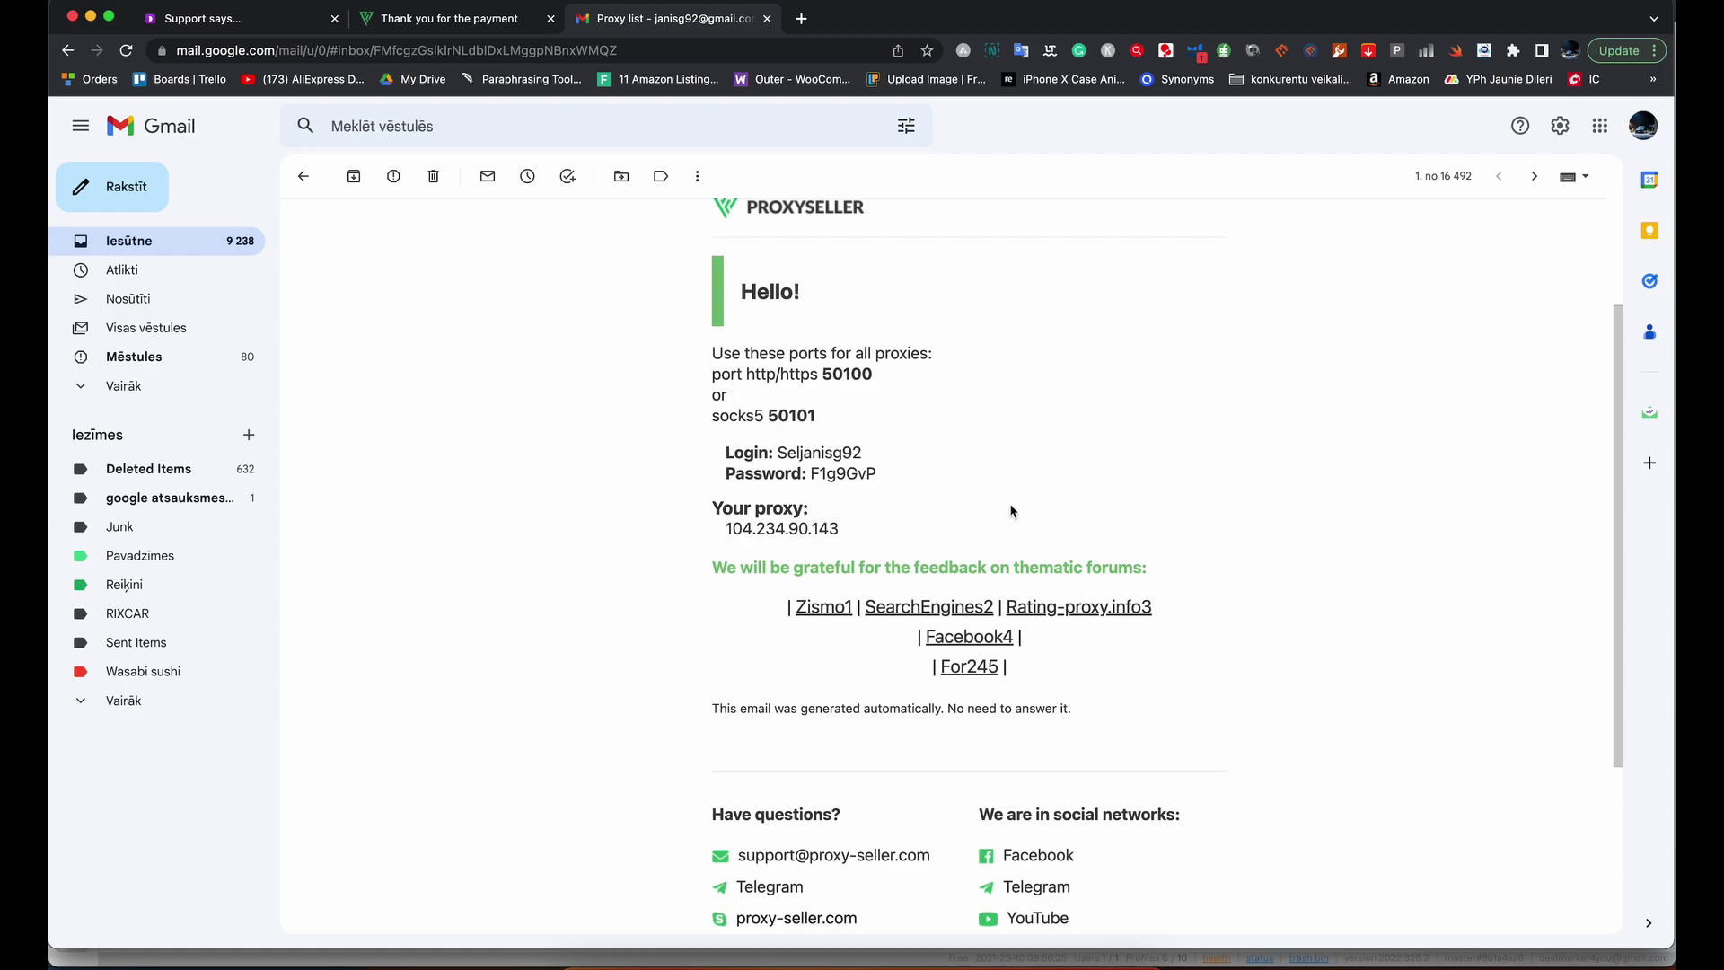
pyautogui.scroll(1, 1011, 511)
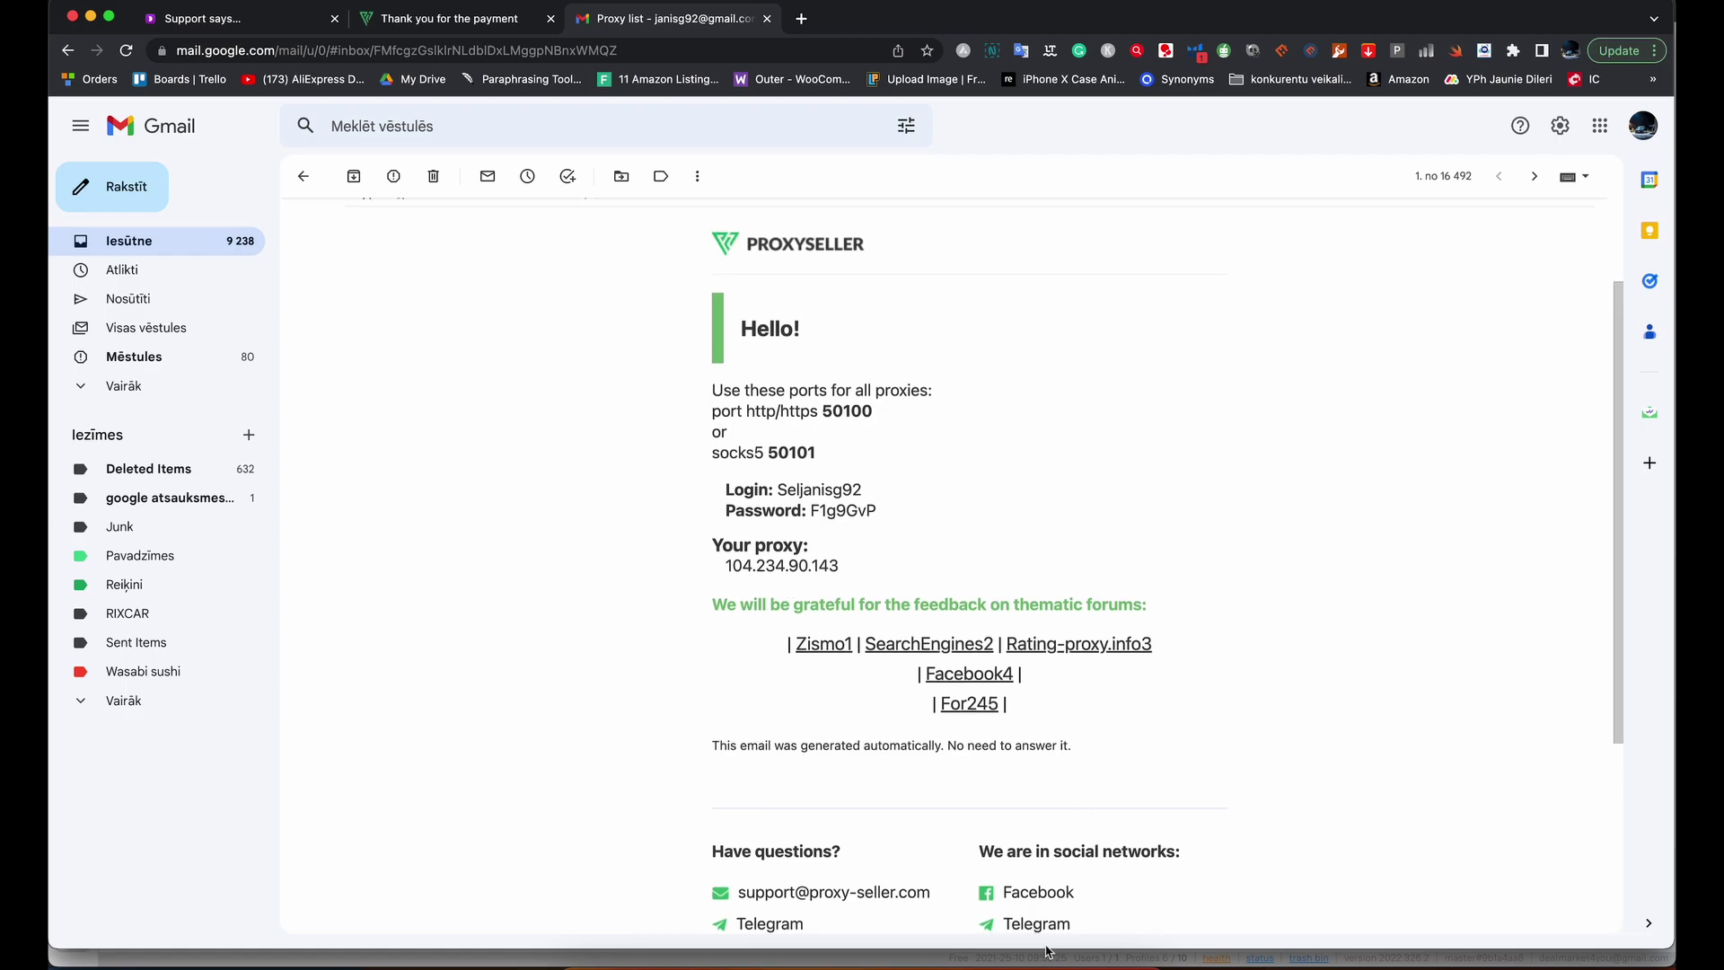
pyautogui.moveTo(1061, 925)
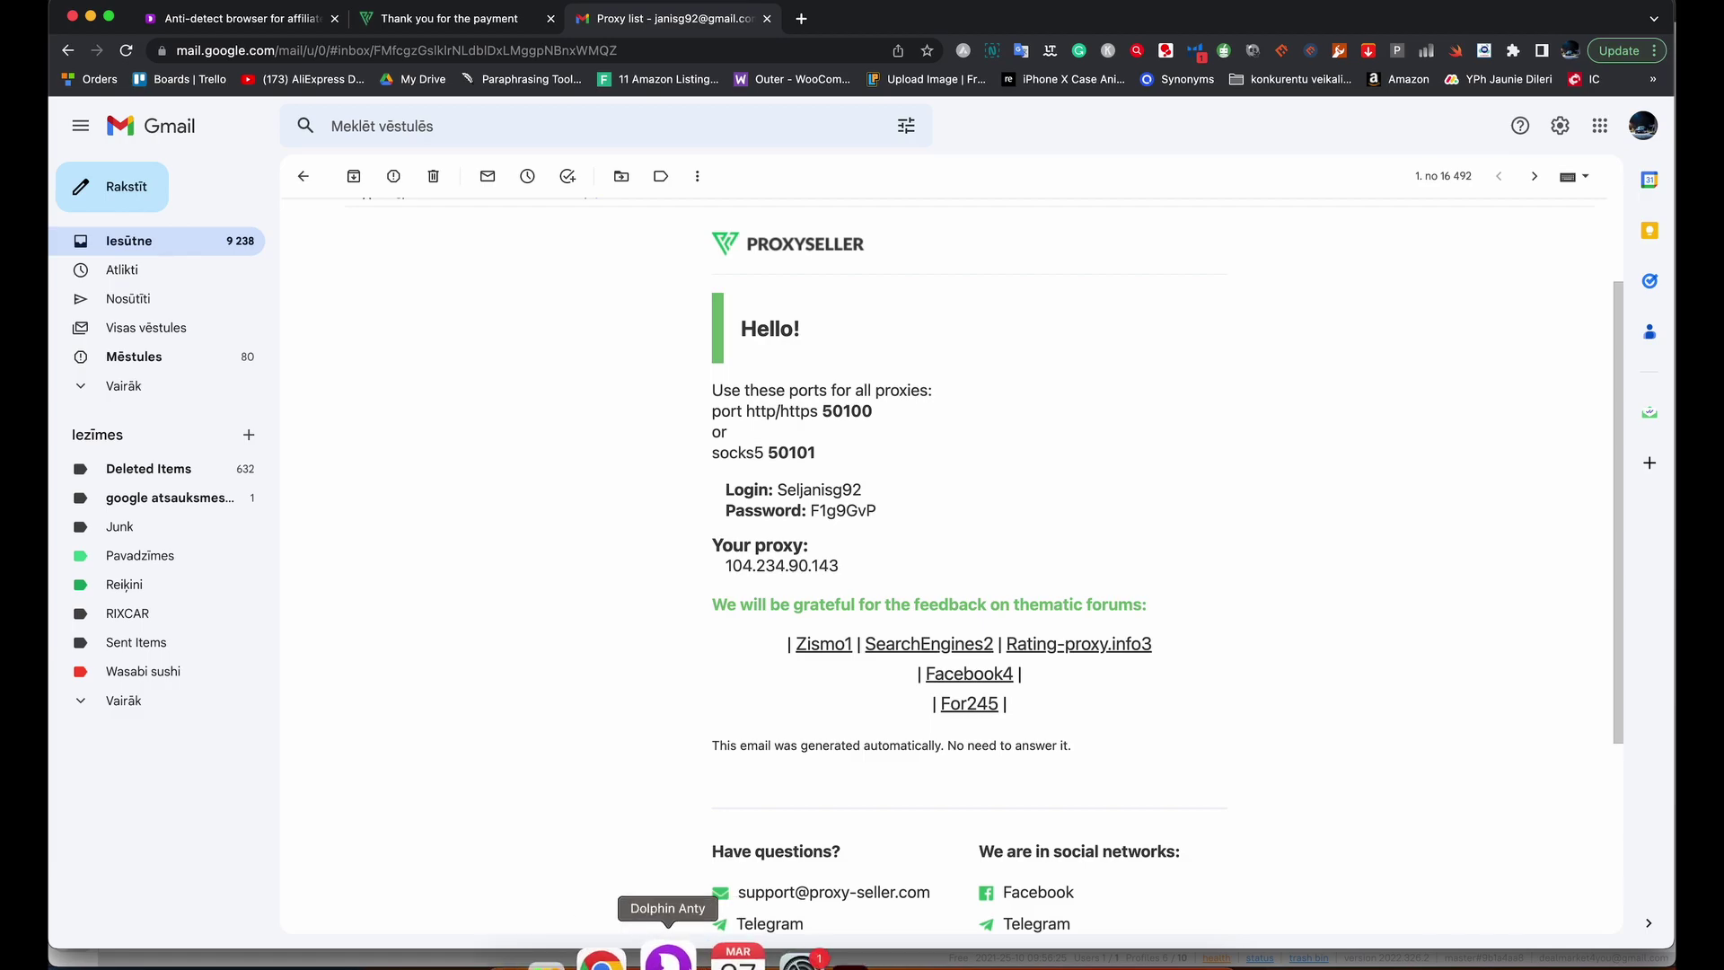
# Start a new proxy in Dolphin Anty's Proxies section and review the host:port:login:password format.
pyautogui.click(667, 953)
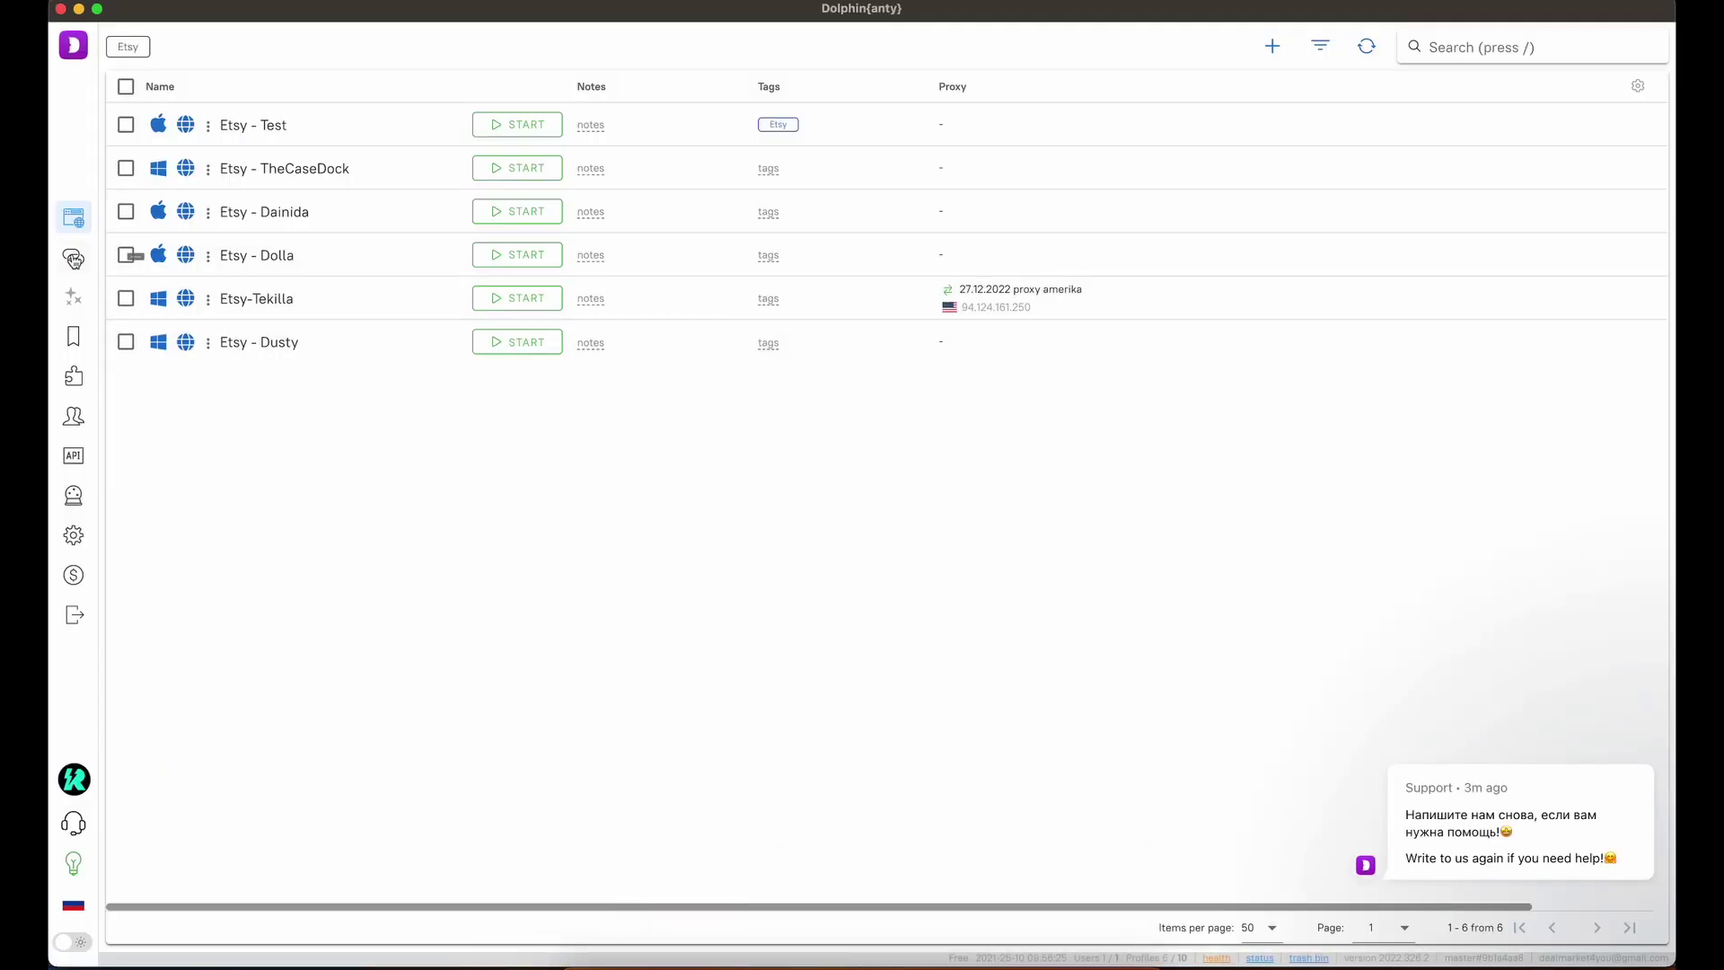
pyautogui.click(74, 259)
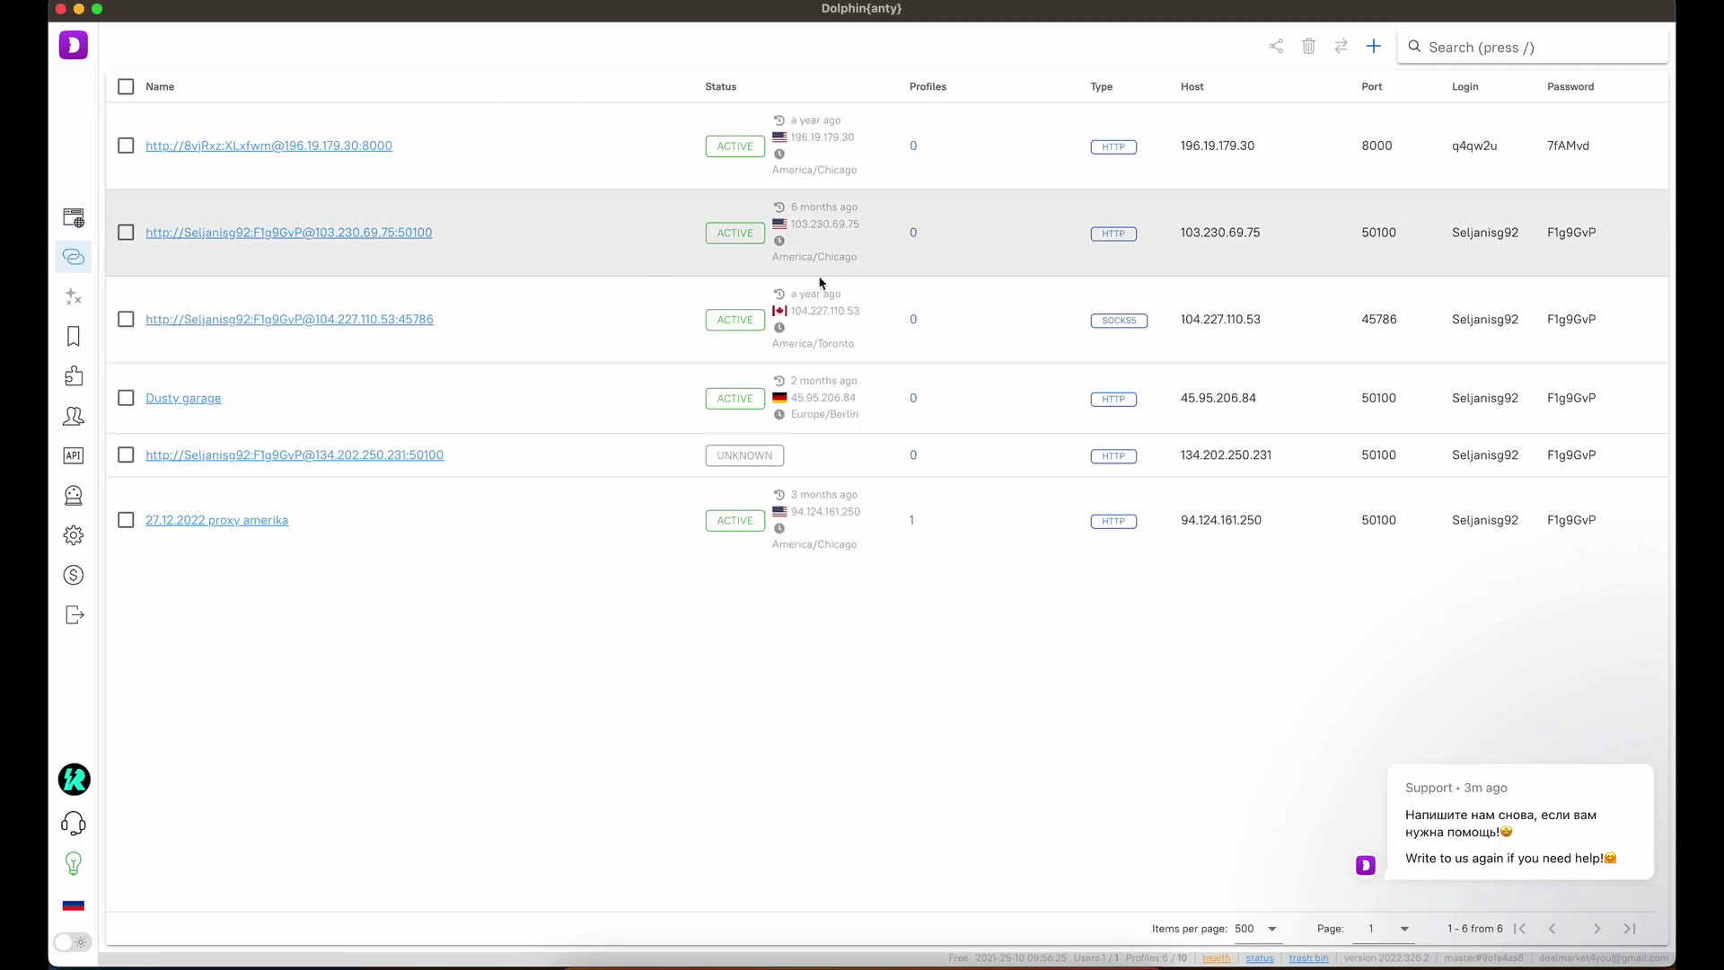
pyautogui.click(1374, 49)
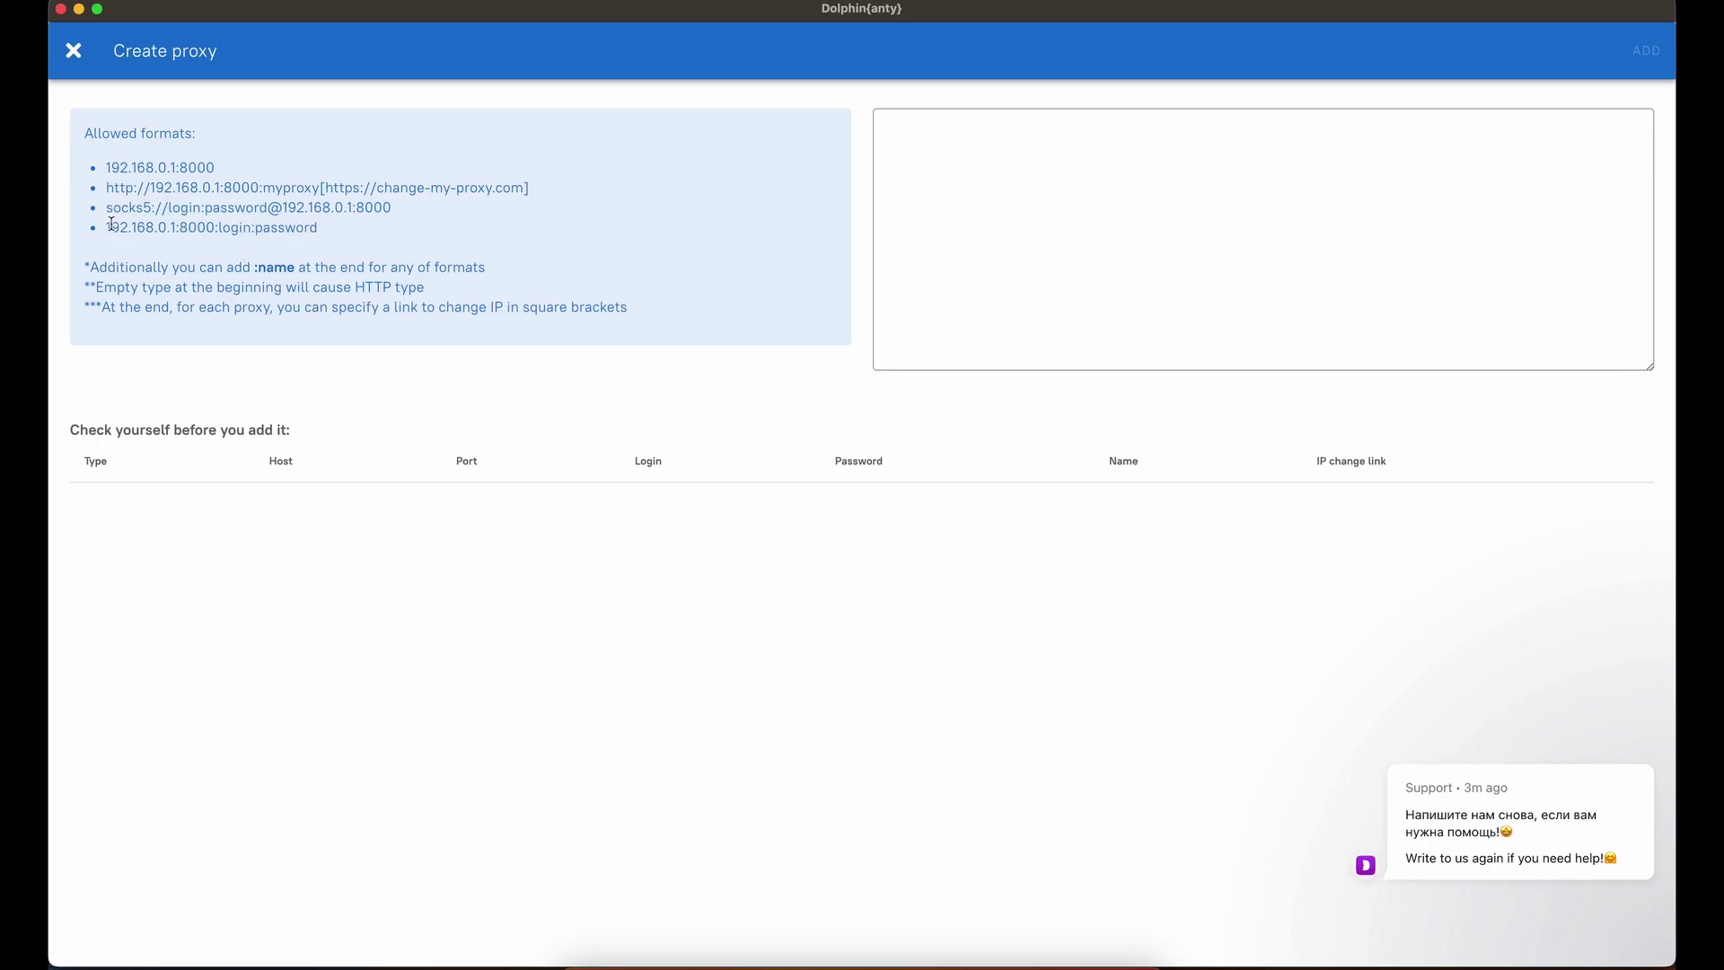
pyautogui.moveTo(105, 227); pyautogui.dragTo(331, 238)
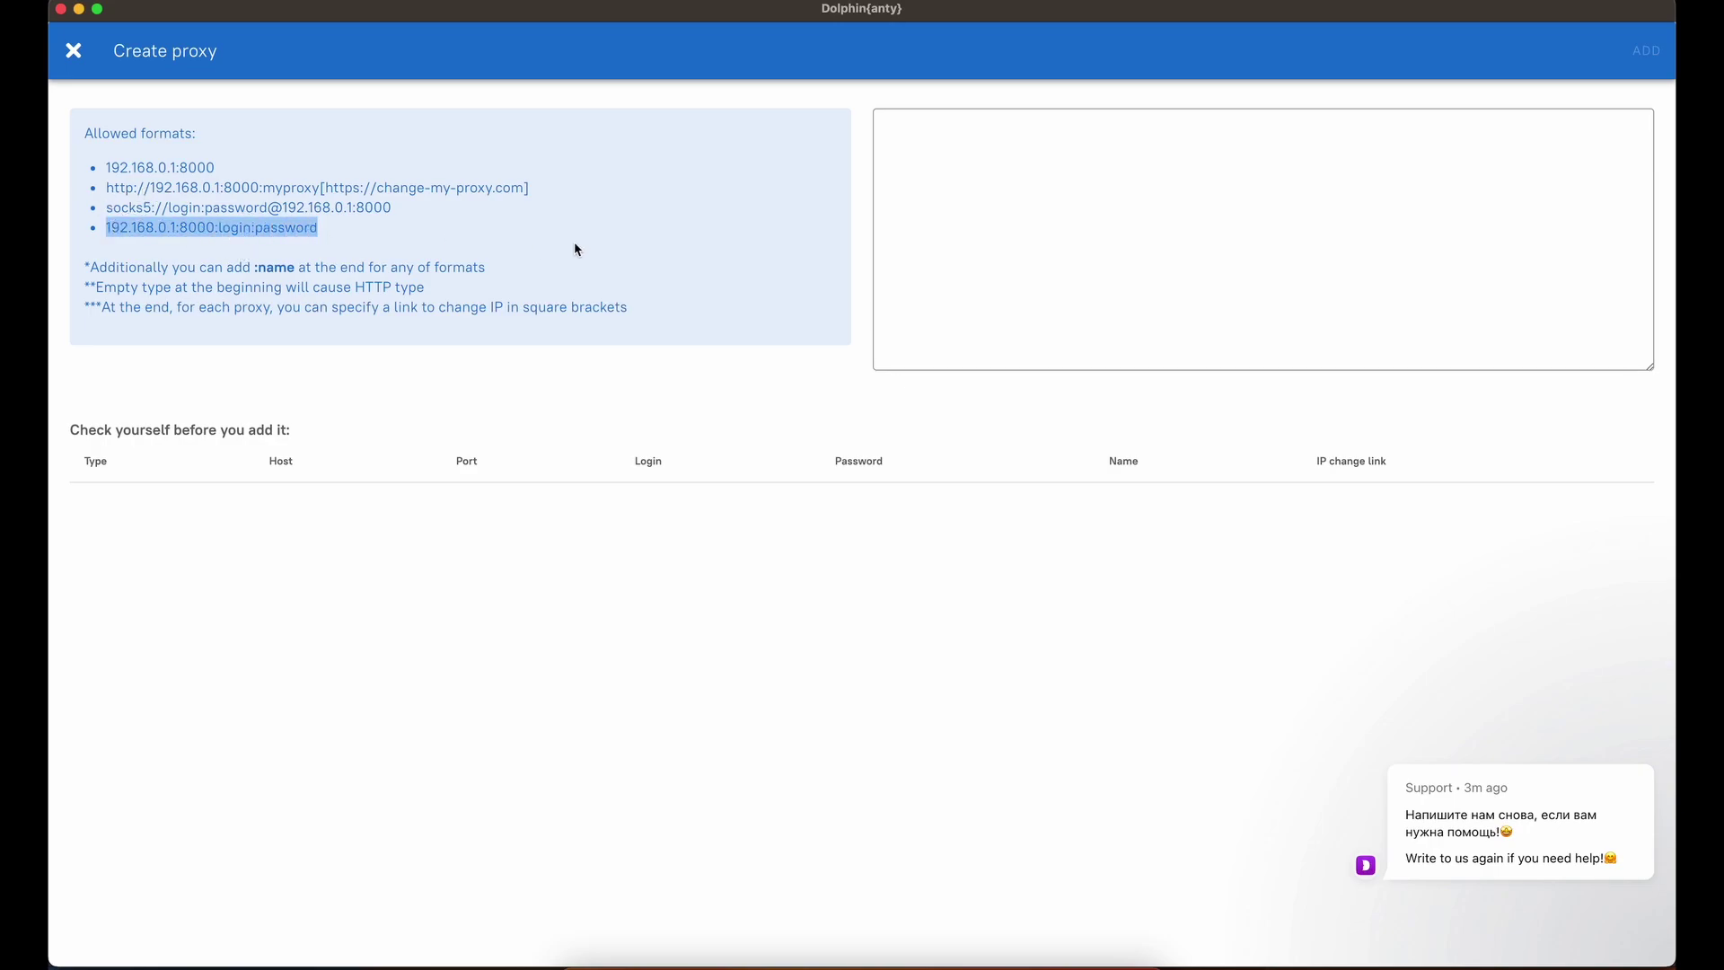
pyautogui.click(194, 259)
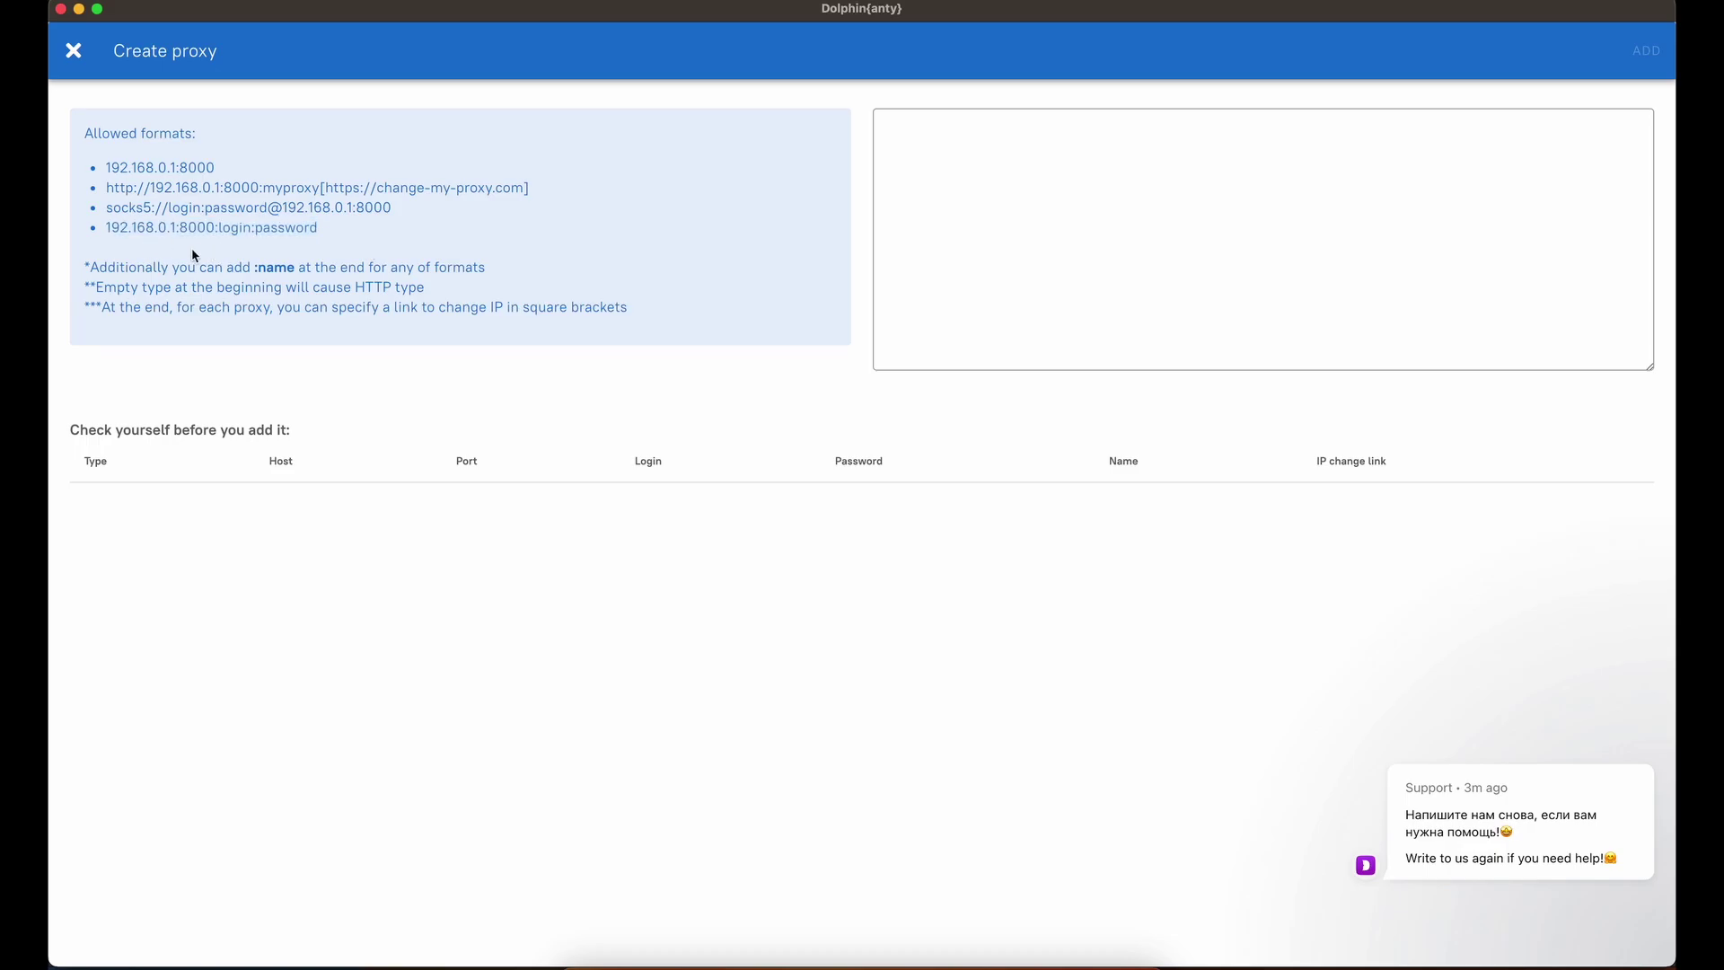
pyautogui.moveTo(106, 229); pyautogui.dragTo(176, 234)
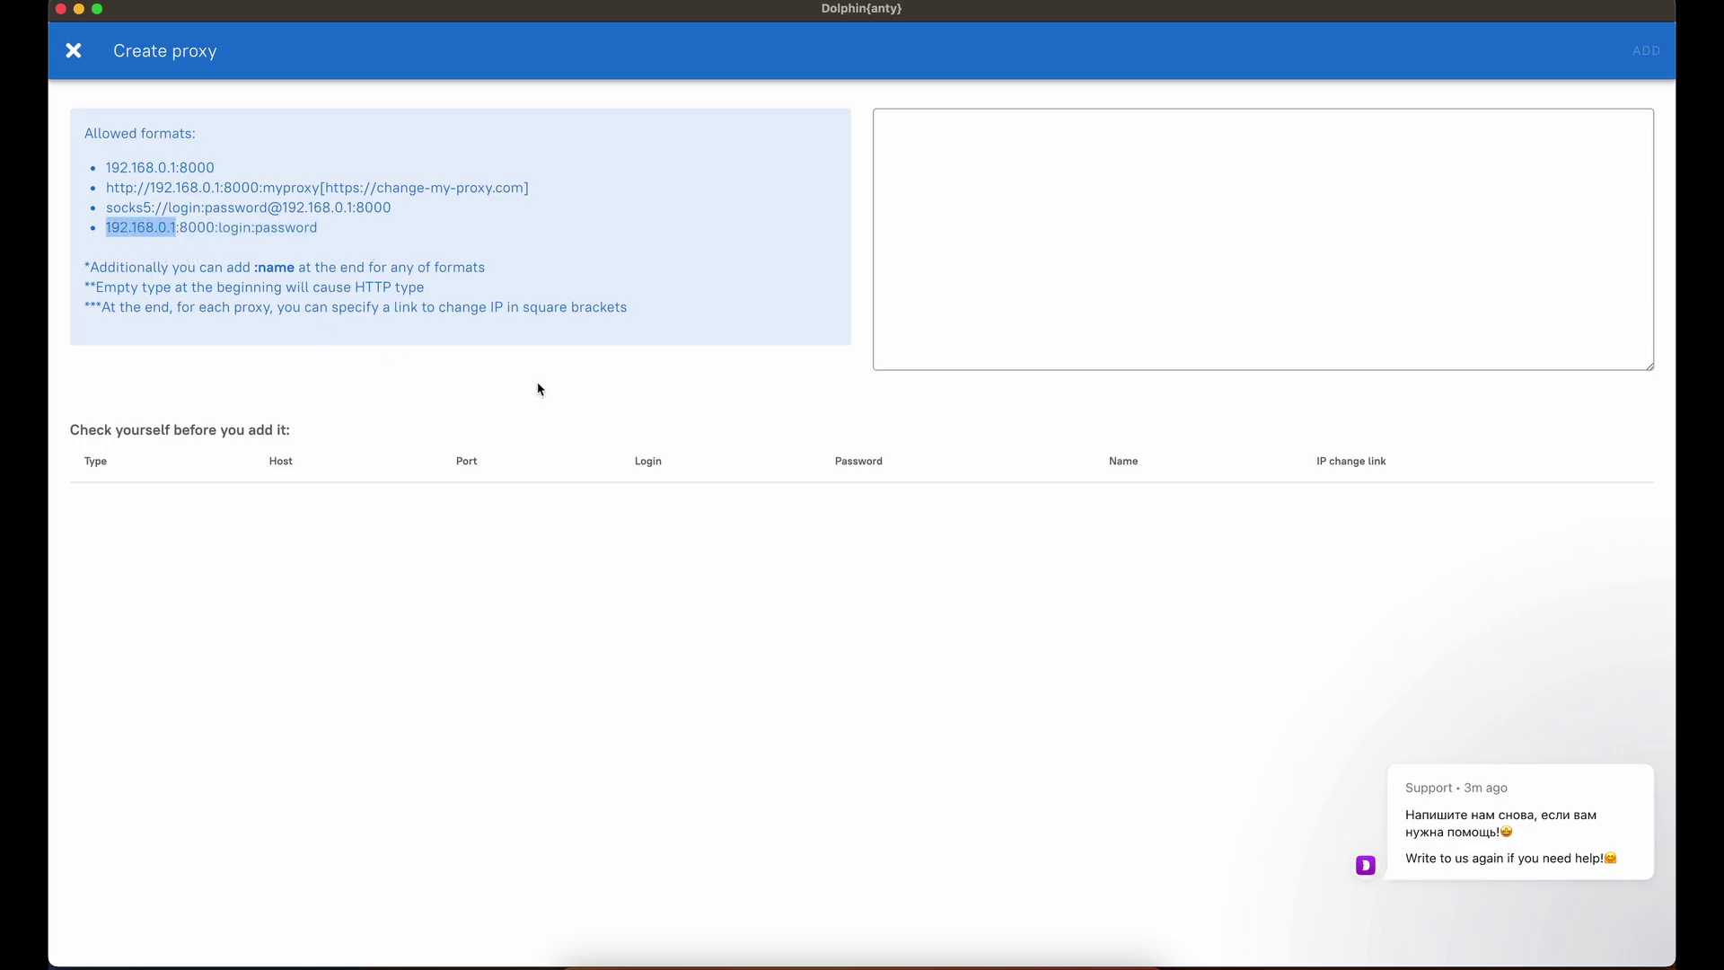
# Copy the proxy IP 104.234.90.143 from the email into the new proxy line, followed by a colon.
pyautogui.press('super+Tab')
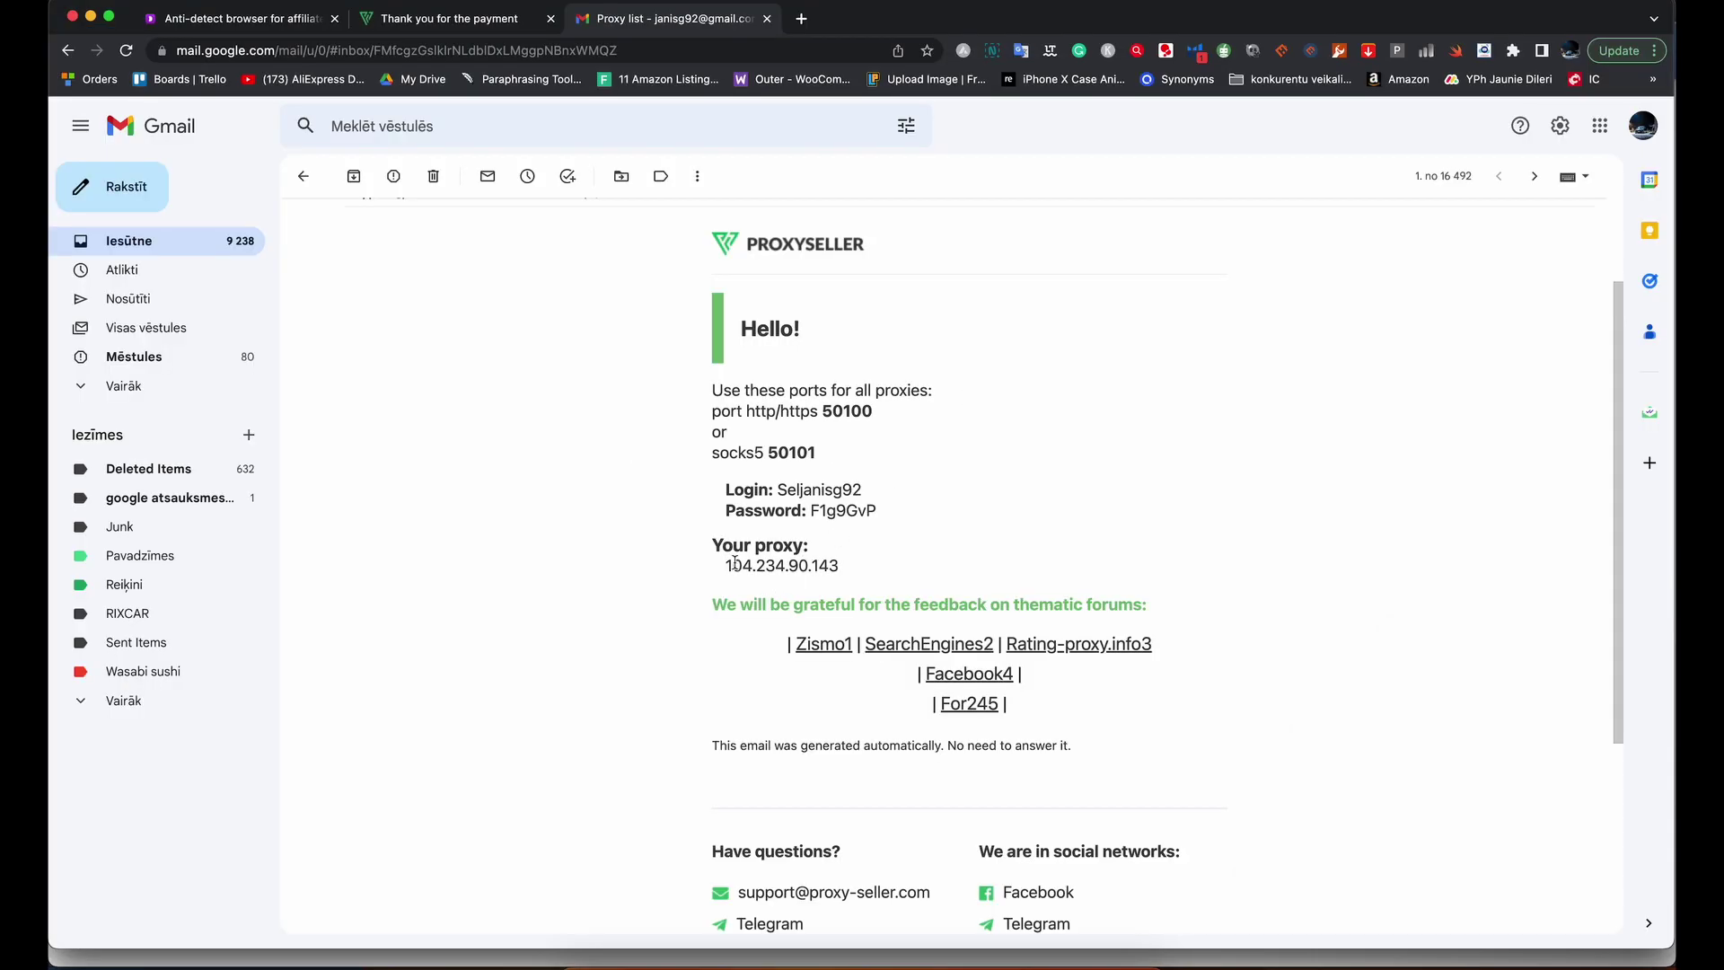
pyautogui.moveTo(725, 566); pyautogui.dragTo(876, 571)
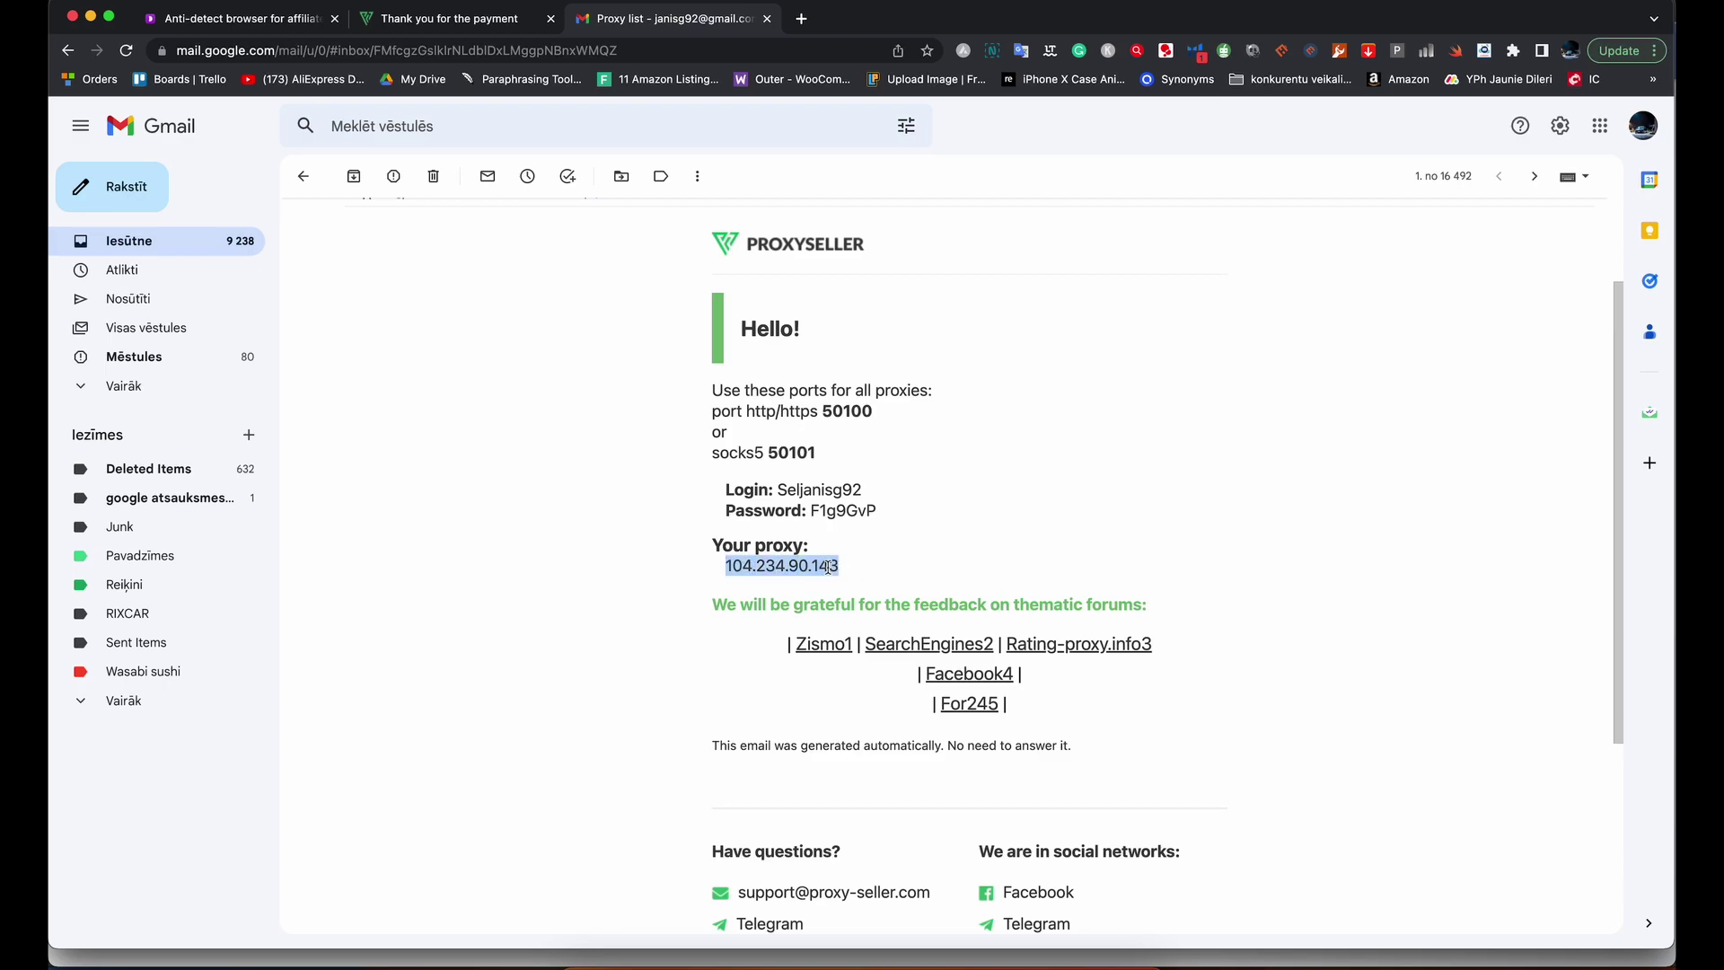
pyautogui.press('super+c')
pyautogui.press('super+Tab')
pyautogui.click(1014, 143)
pyautogui.press('super+v')
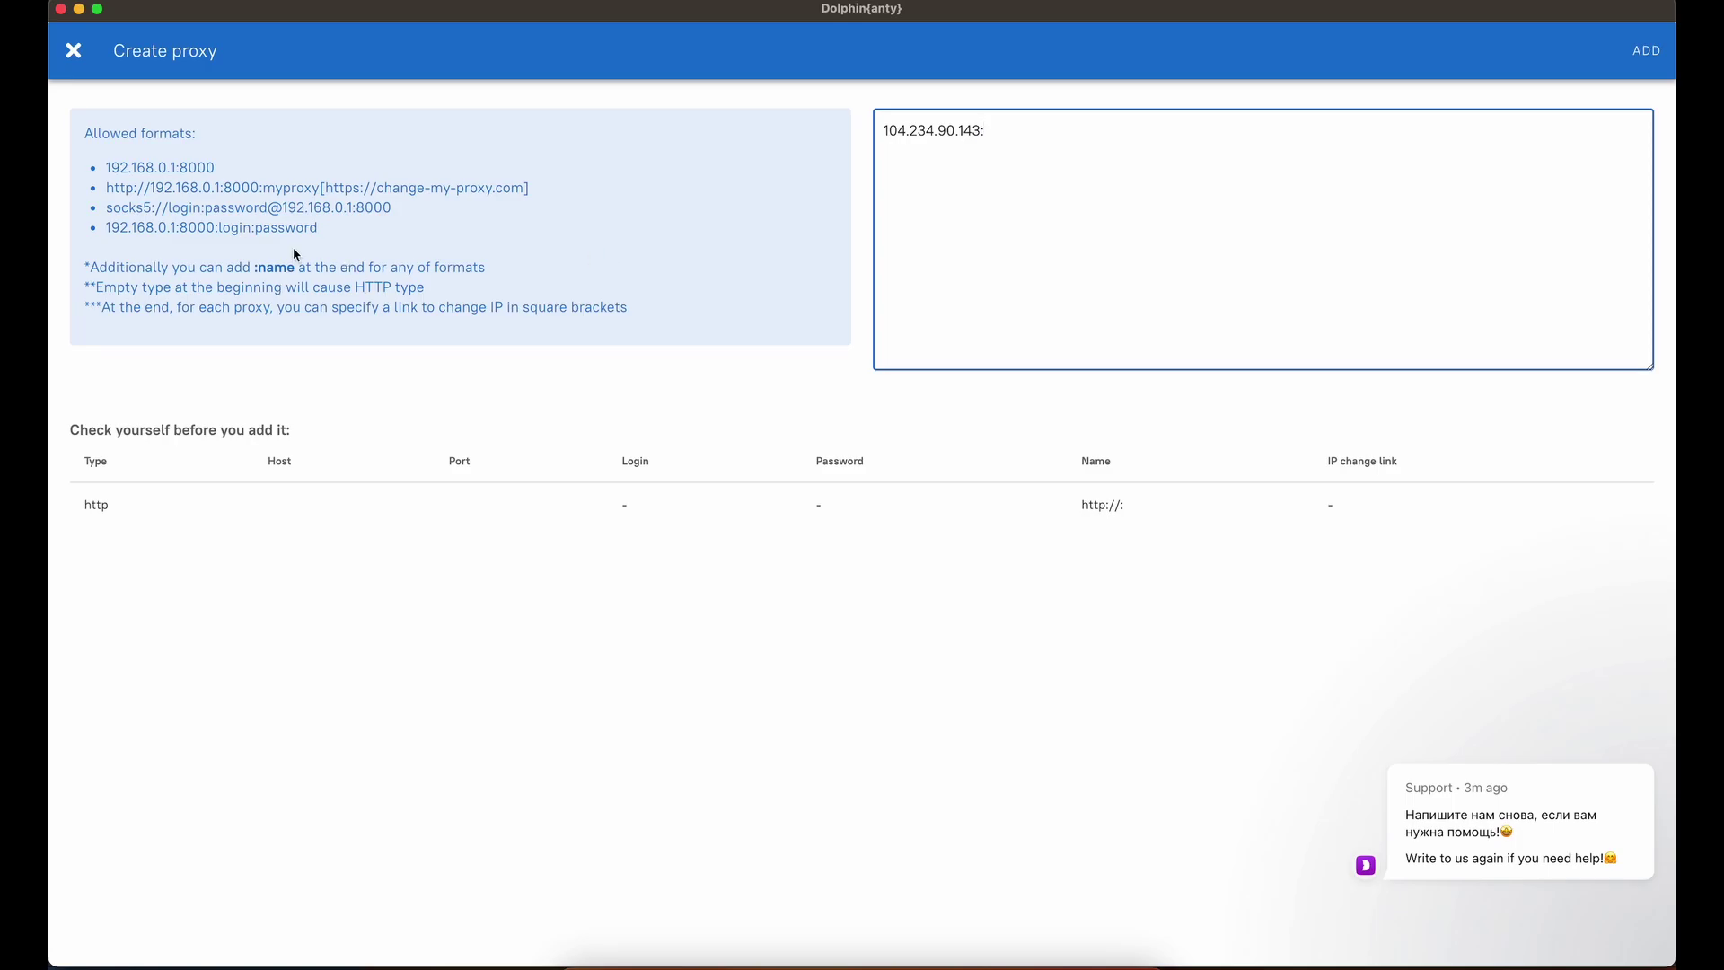
pyautogui.write(':')
# Append the http/https port 50100 and a colon to the proxy line.
pyautogui.press('super+Tab')
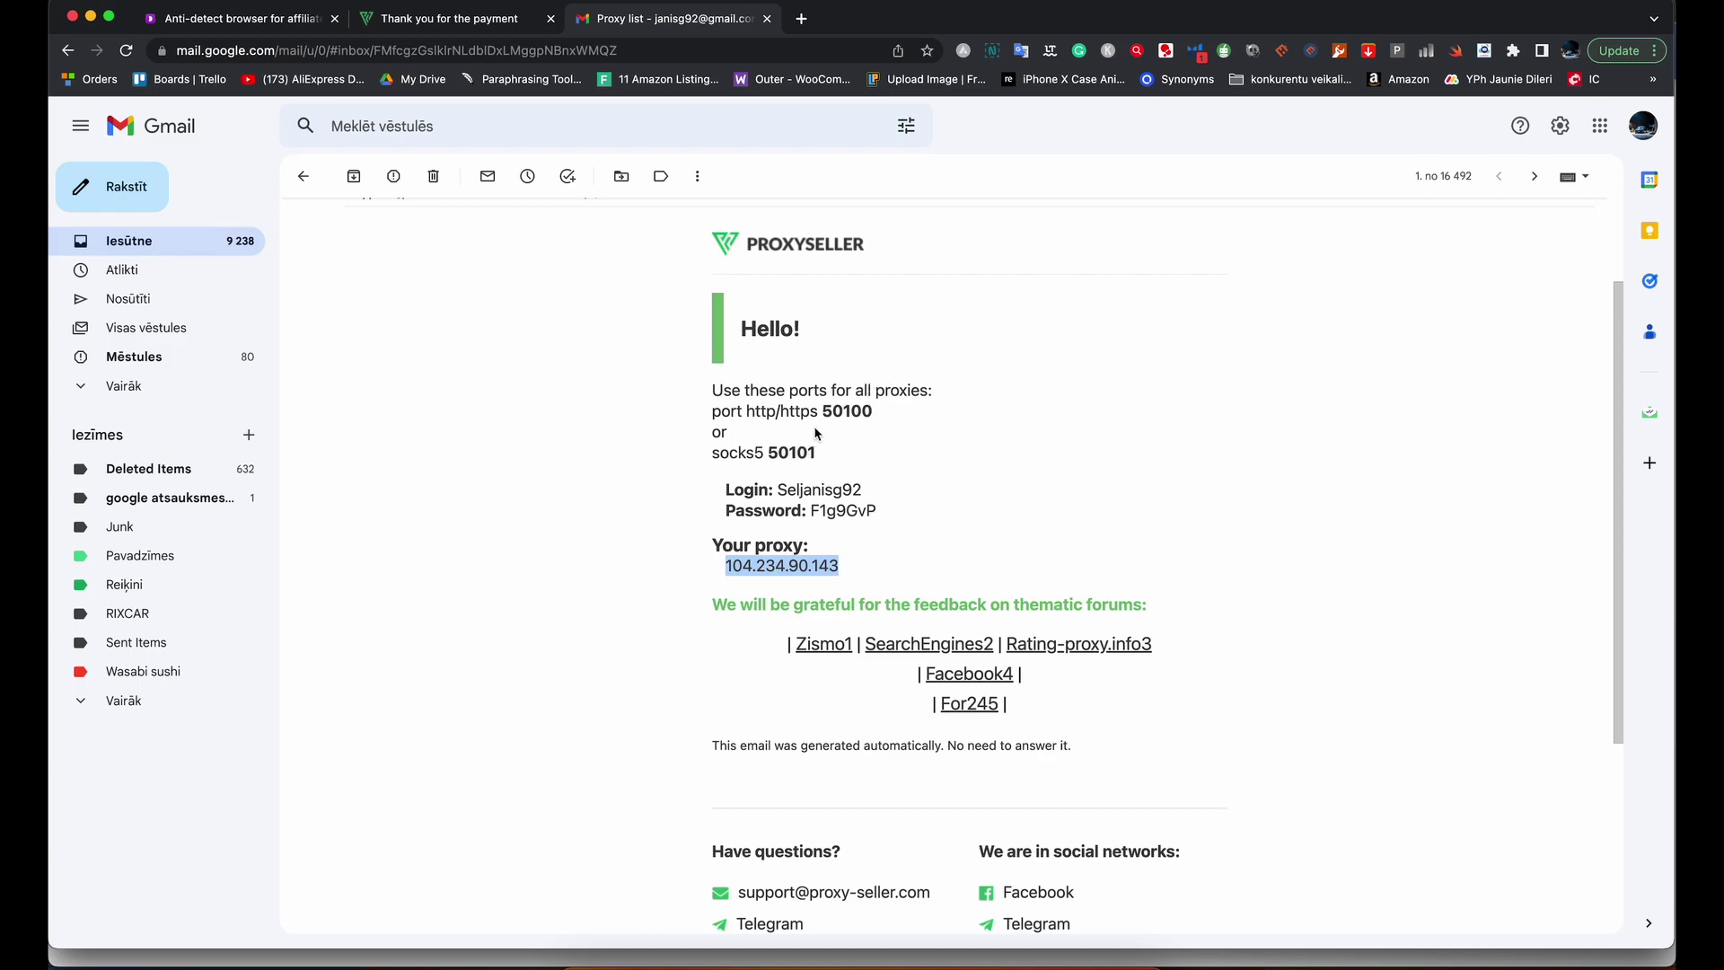
pyautogui.click(715, 415)
pyautogui.moveTo(822, 411); pyautogui.dragTo(875, 418)
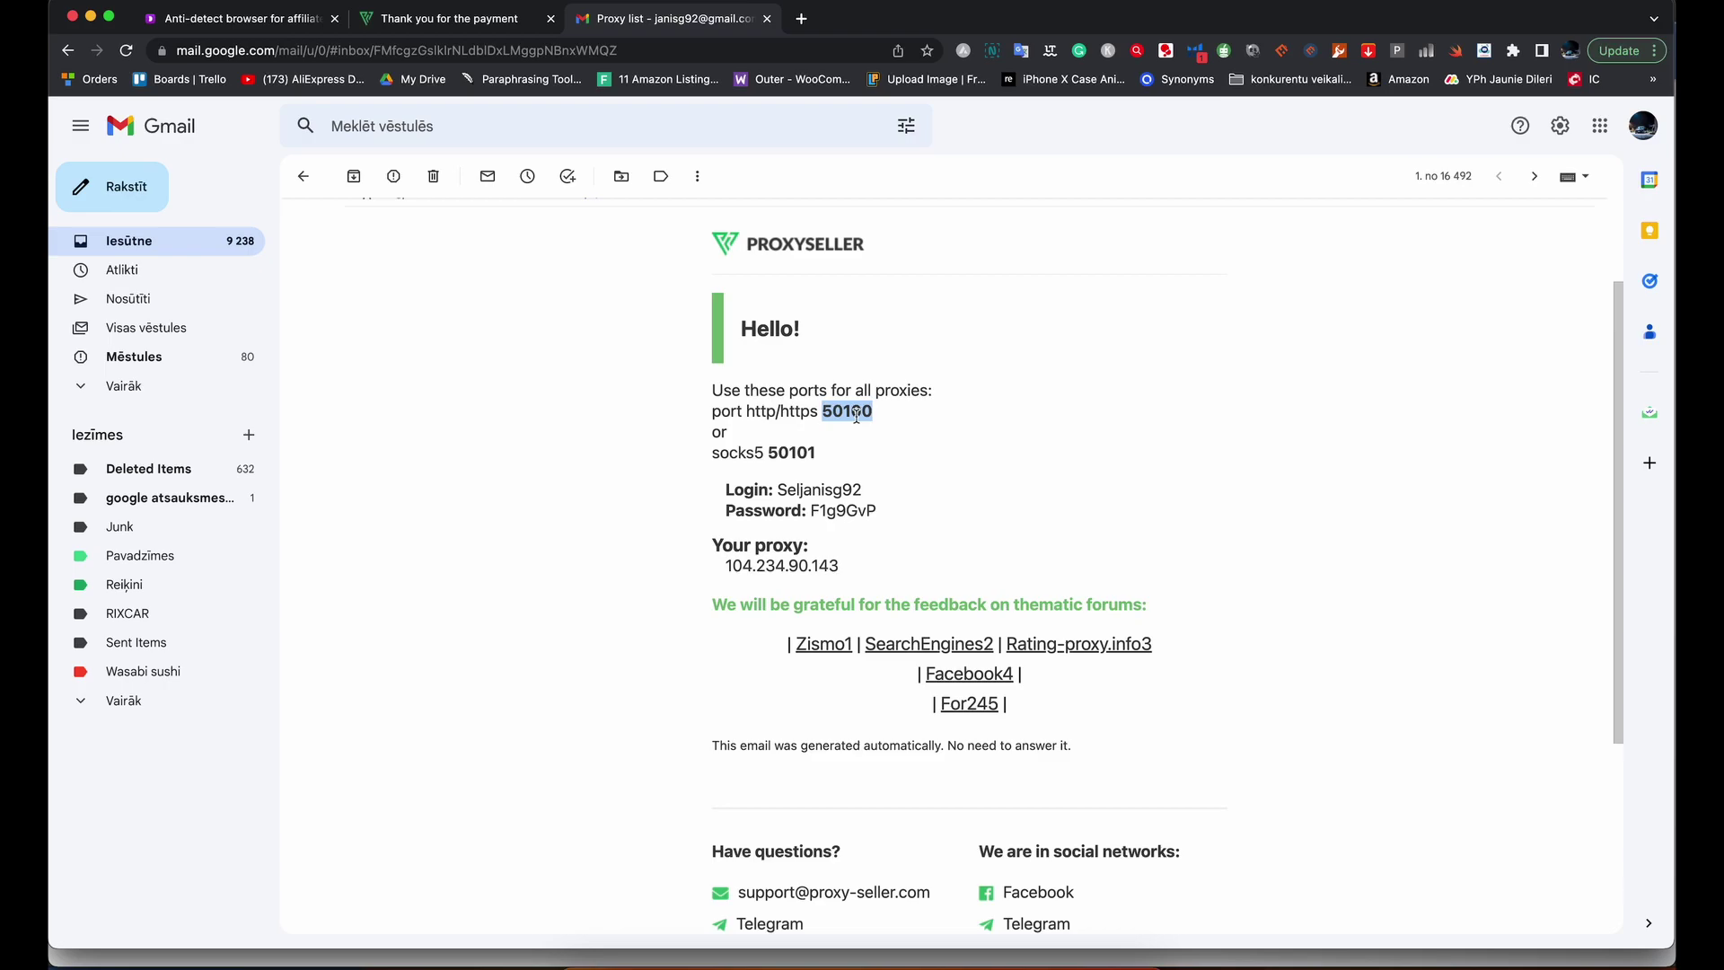
pyautogui.press('super+Tab')
pyautogui.press('super+v')
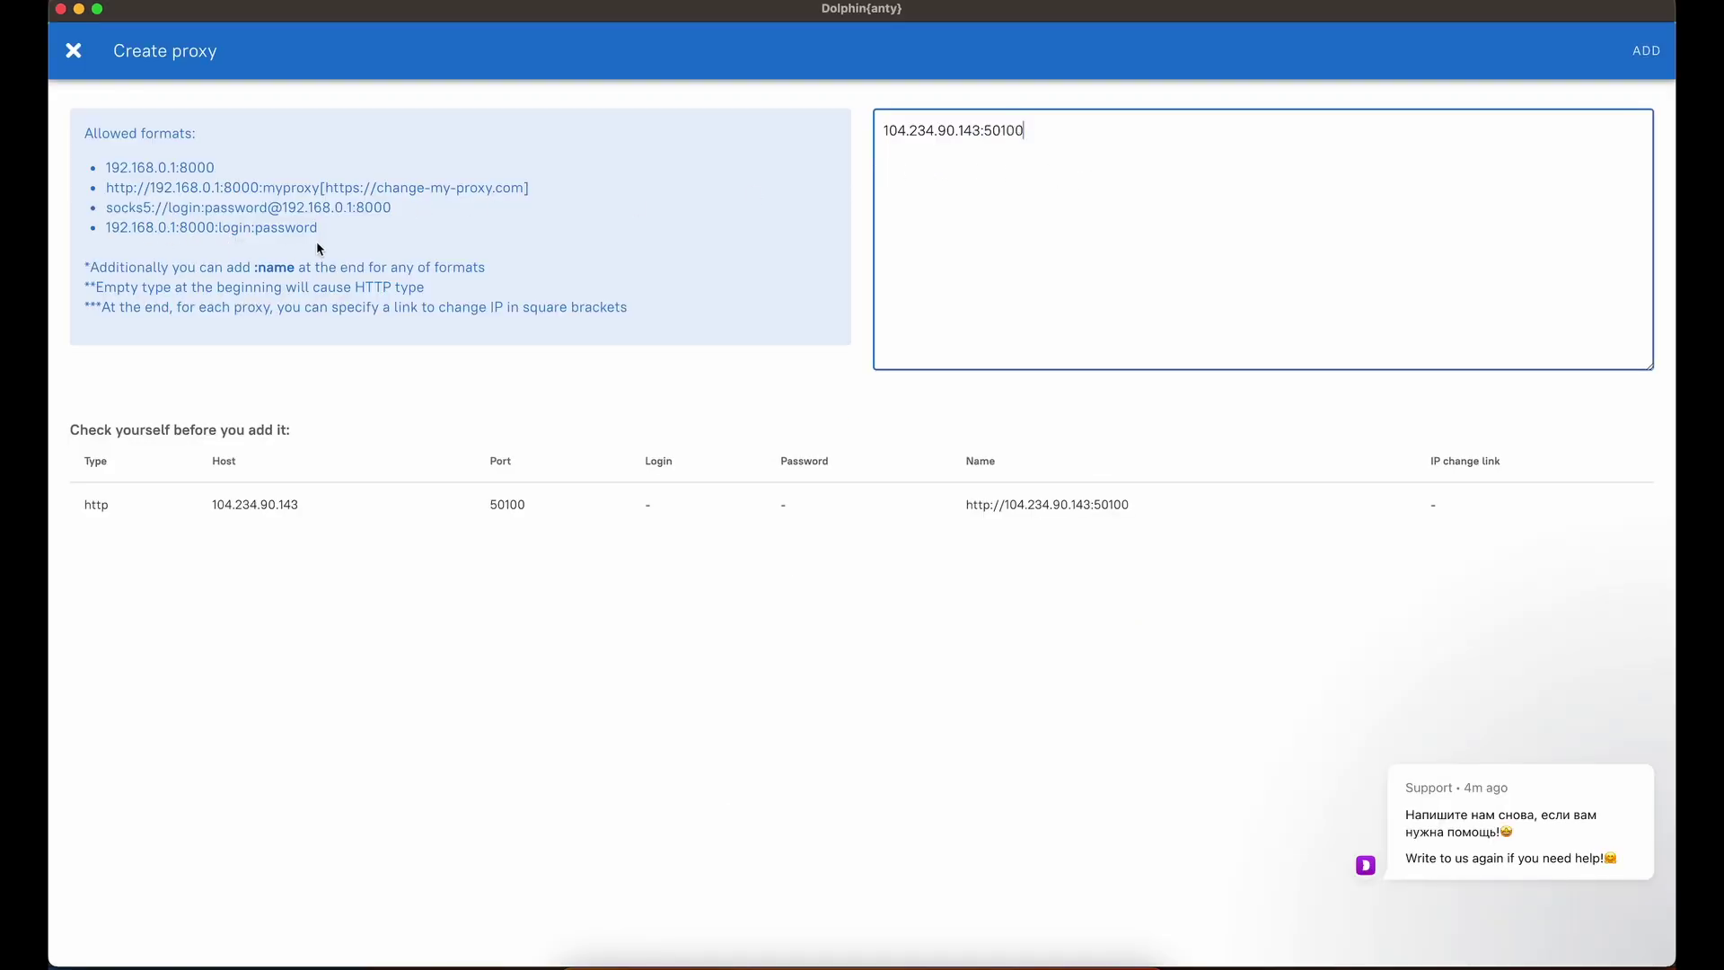
pyautogui.write(':')
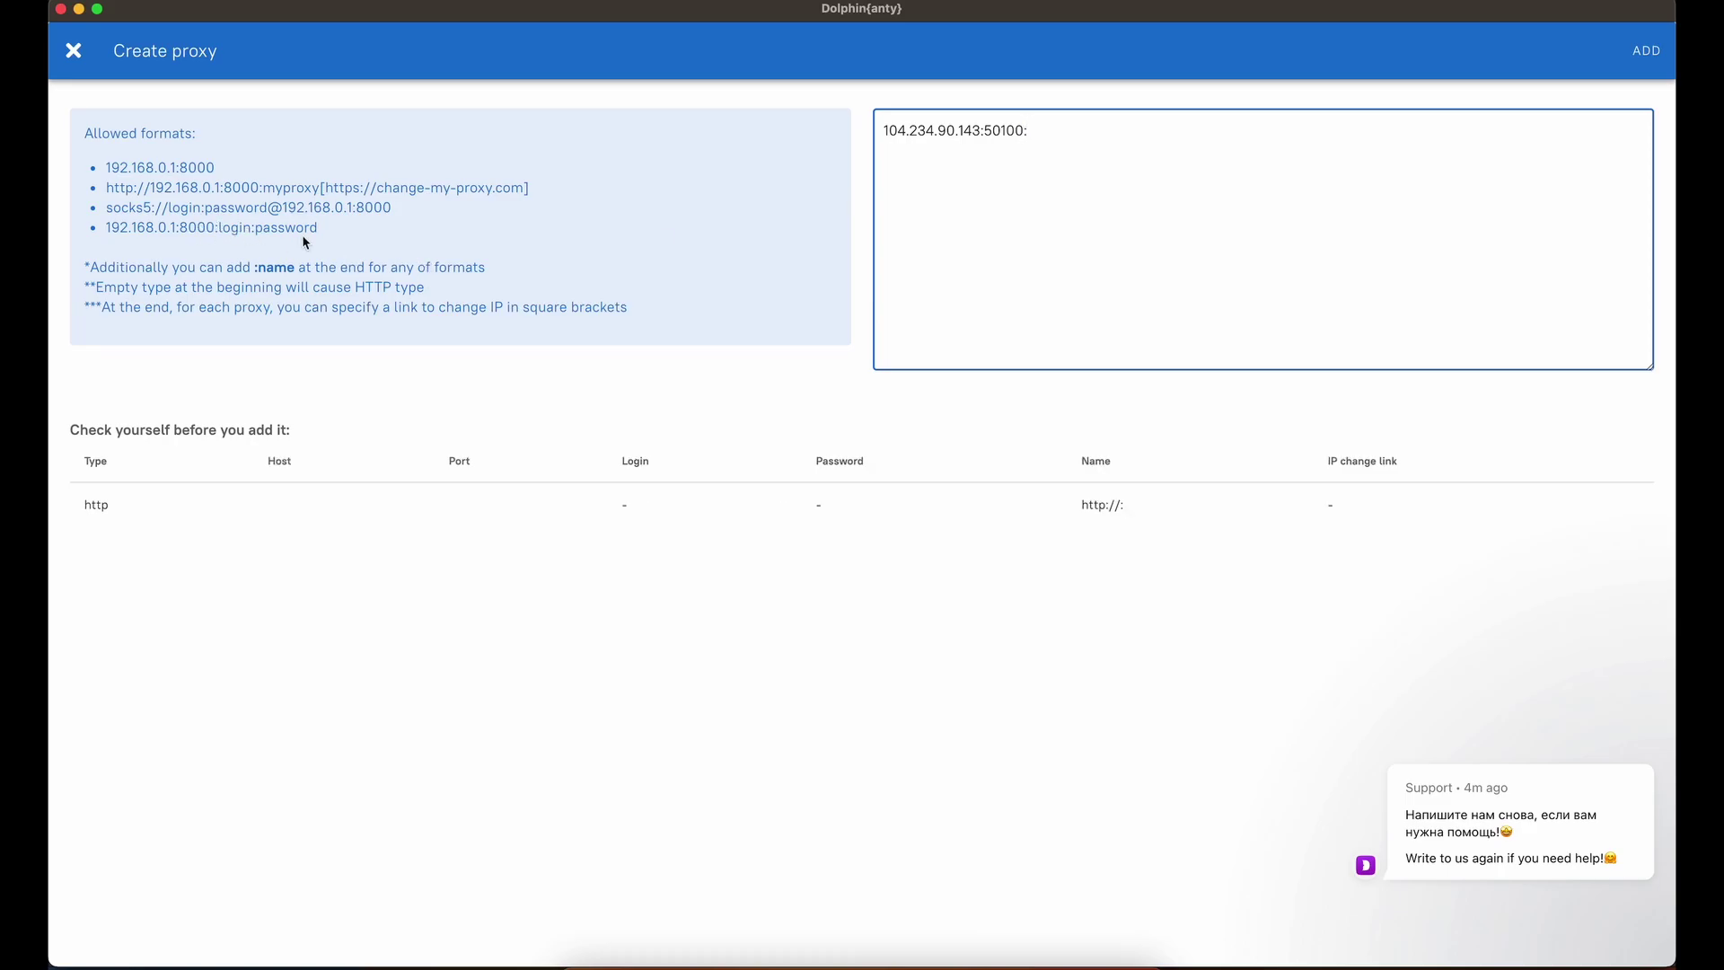
# Append the proxy login and password from the email to complete the host:port:login:password line.
pyautogui.press('super+Tab')
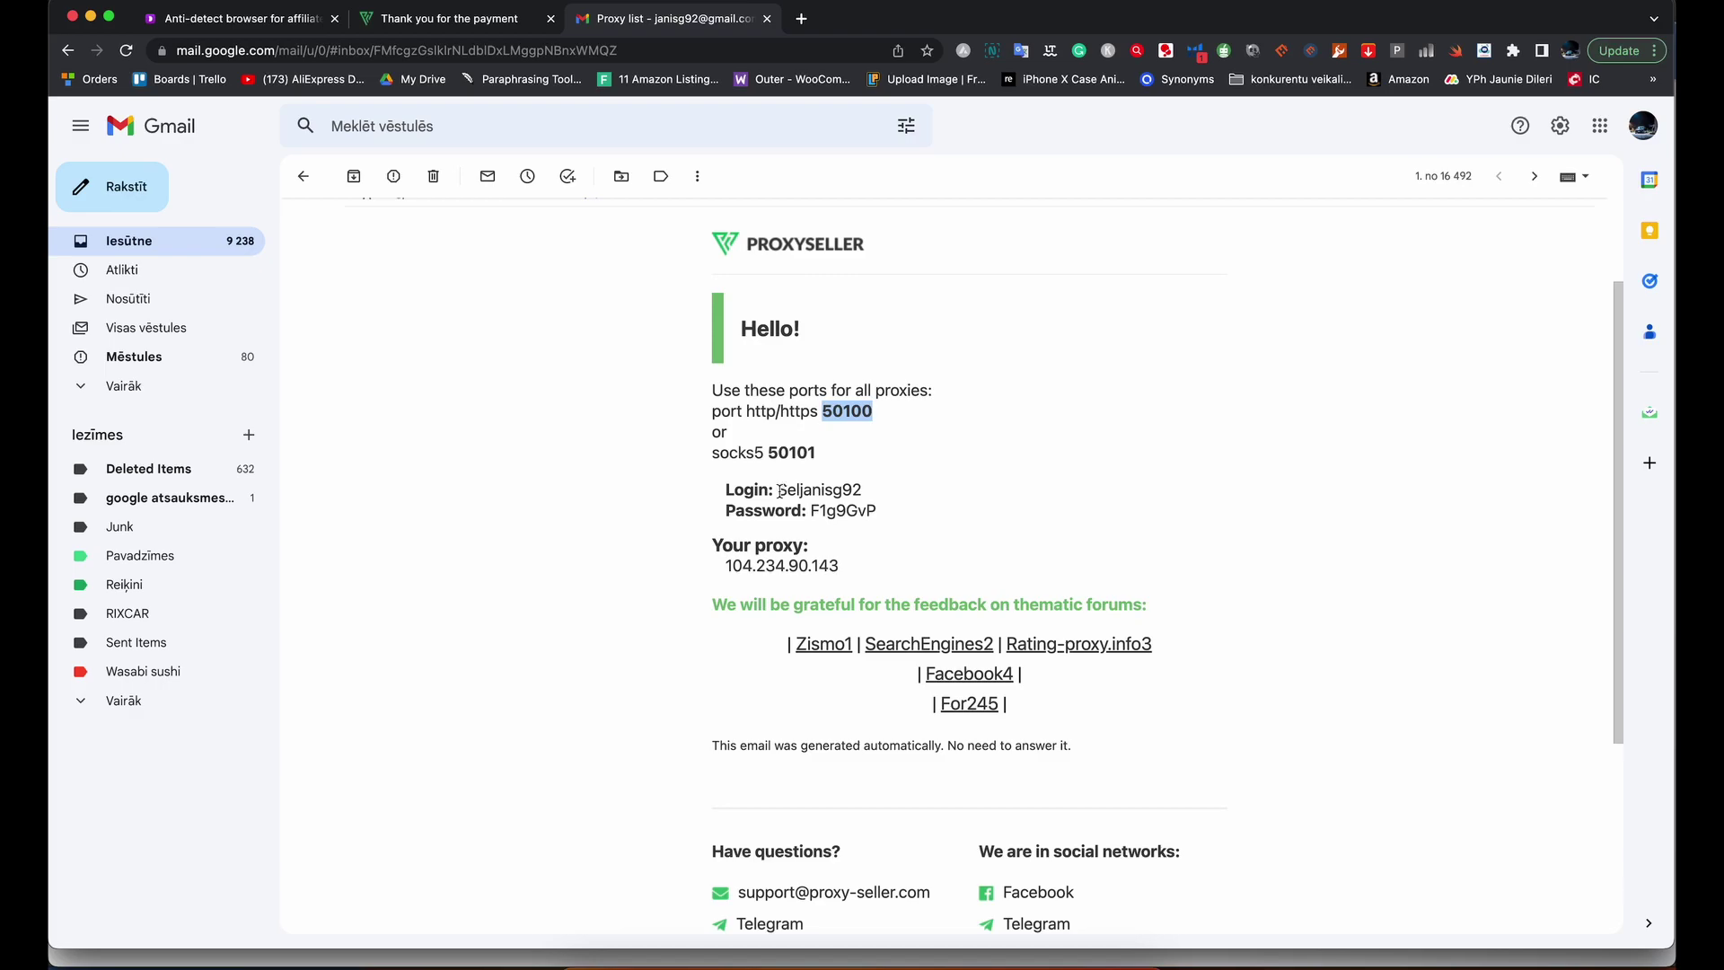
pyautogui.moveTo(779, 492); pyautogui.dragTo(889, 495)
pyautogui.press('super+Tab')
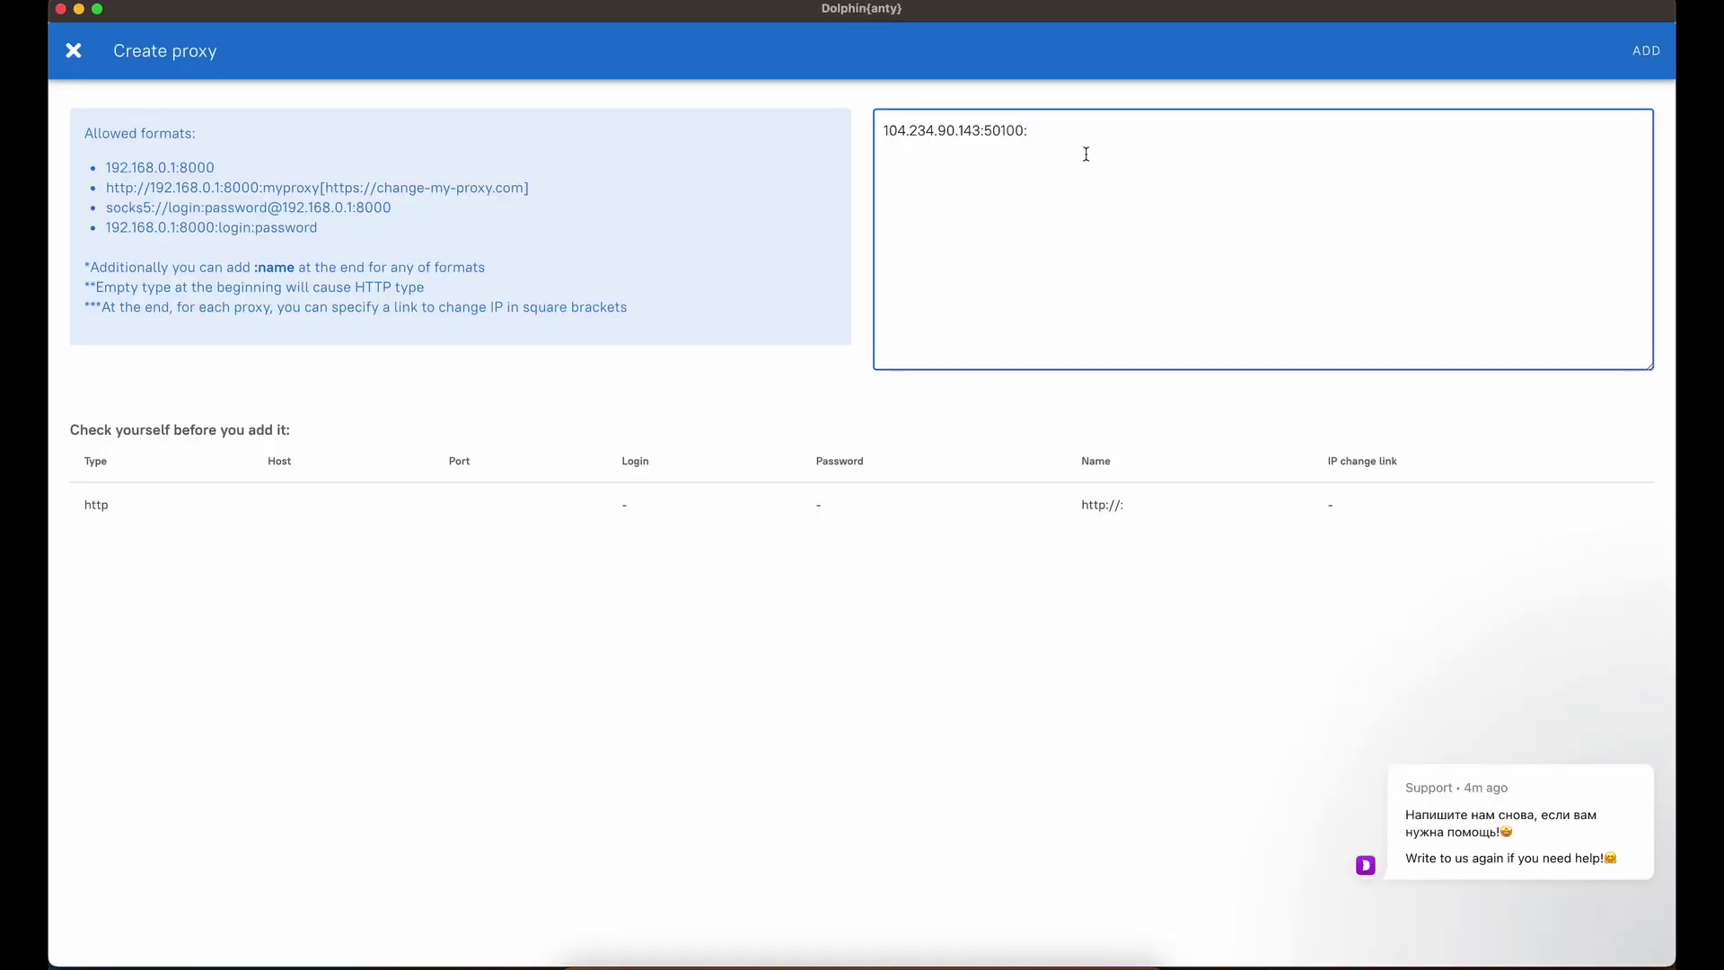
pyautogui.press('super+v')
pyautogui.write(':')
pyautogui.press('super+Tab')
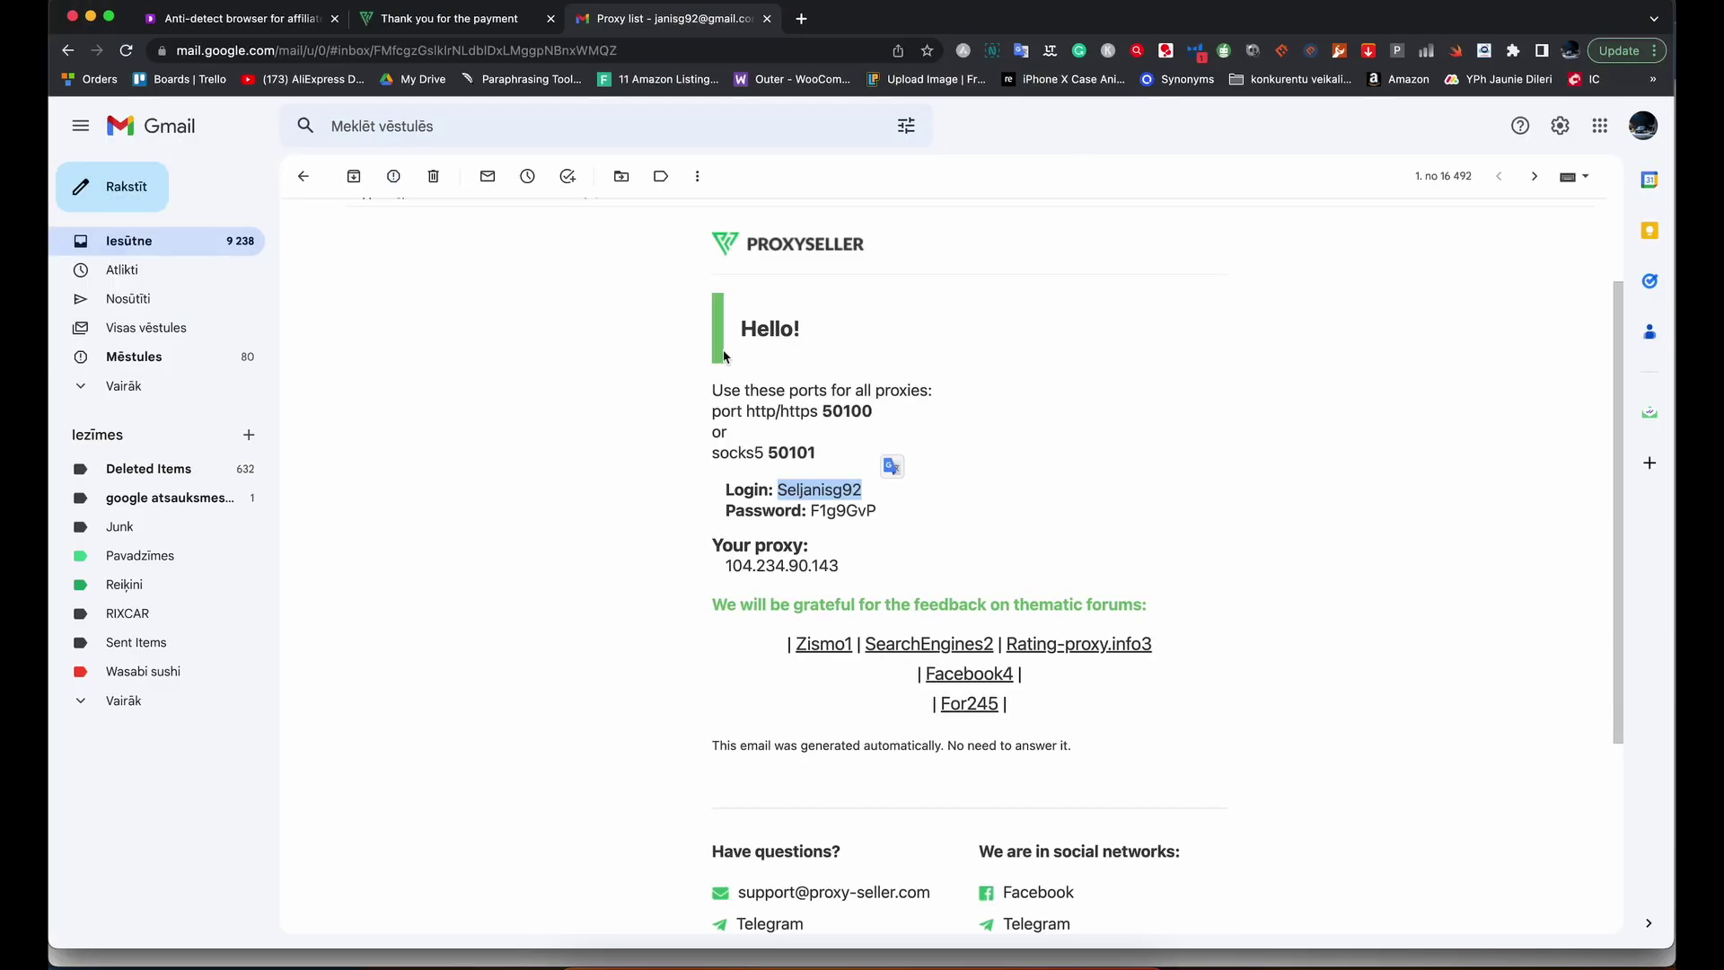
pyautogui.moveTo(813, 512); pyautogui.dragTo(910, 512)
pyautogui.press('super+c')
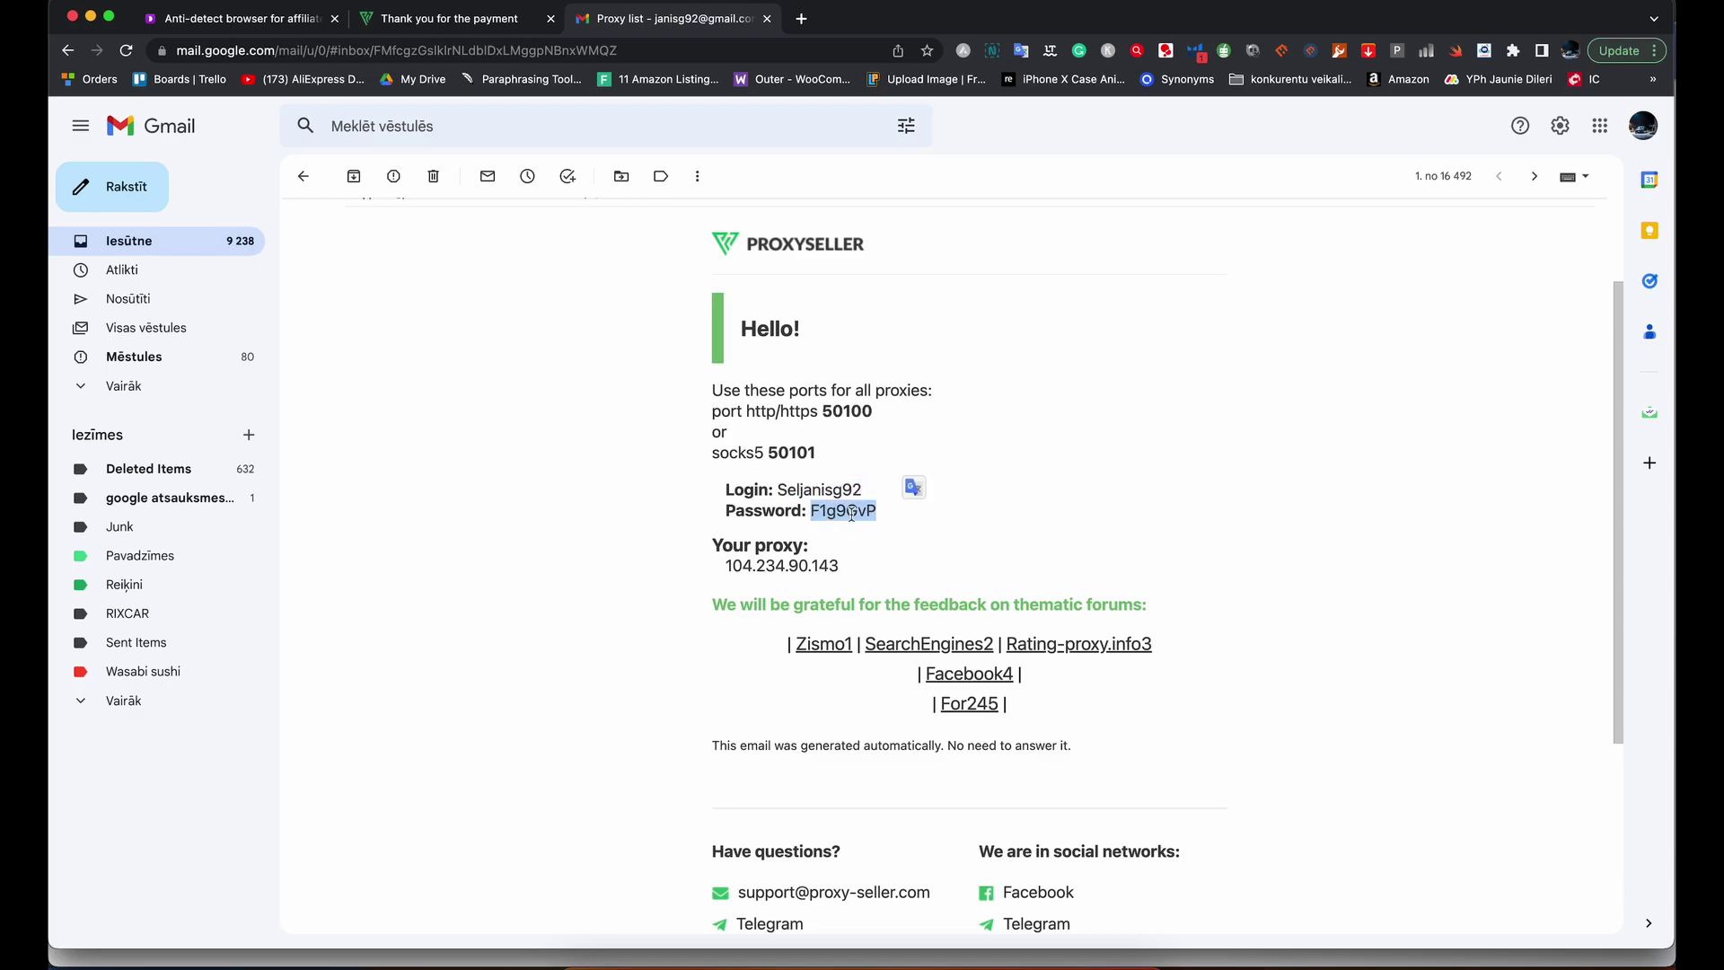
pyautogui.press('super+Tab')
pyautogui.press('super+v')
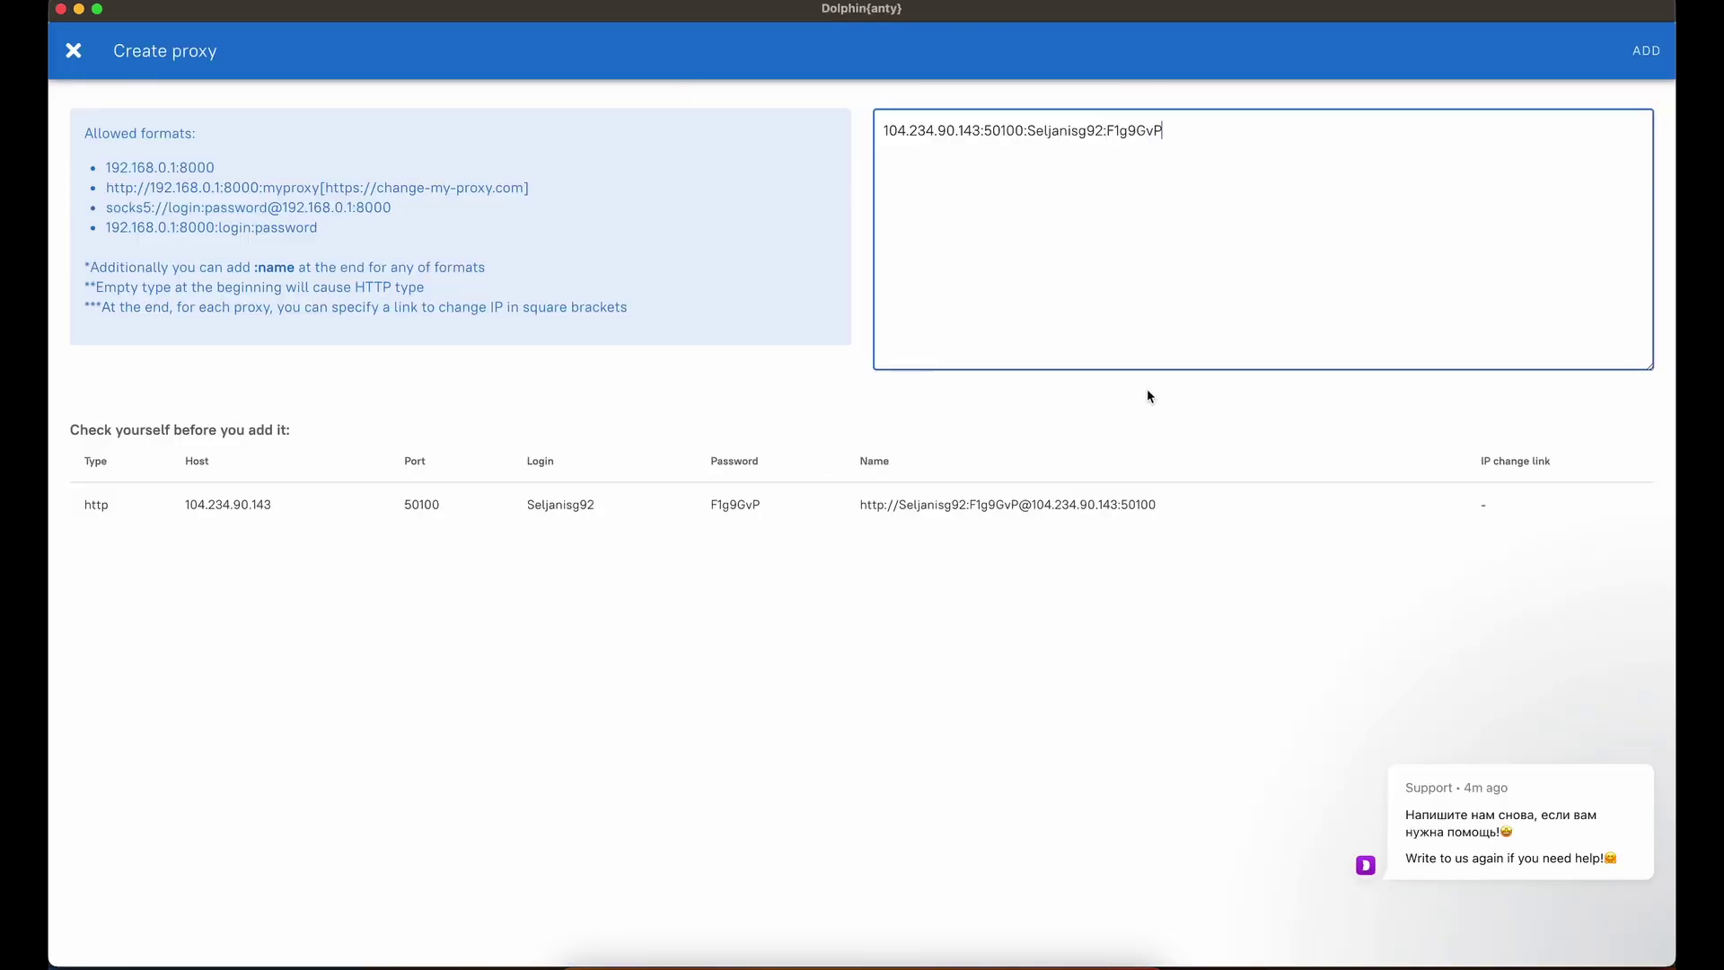
pyautogui.moveTo(1165, 131); pyautogui.dragTo(851, 140)
# Add the 104.234.90.143 proxy, rename it 'Canda proxy' and save; it shows ACTIVE in Toronto.
pyautogui.click(1659, 61)
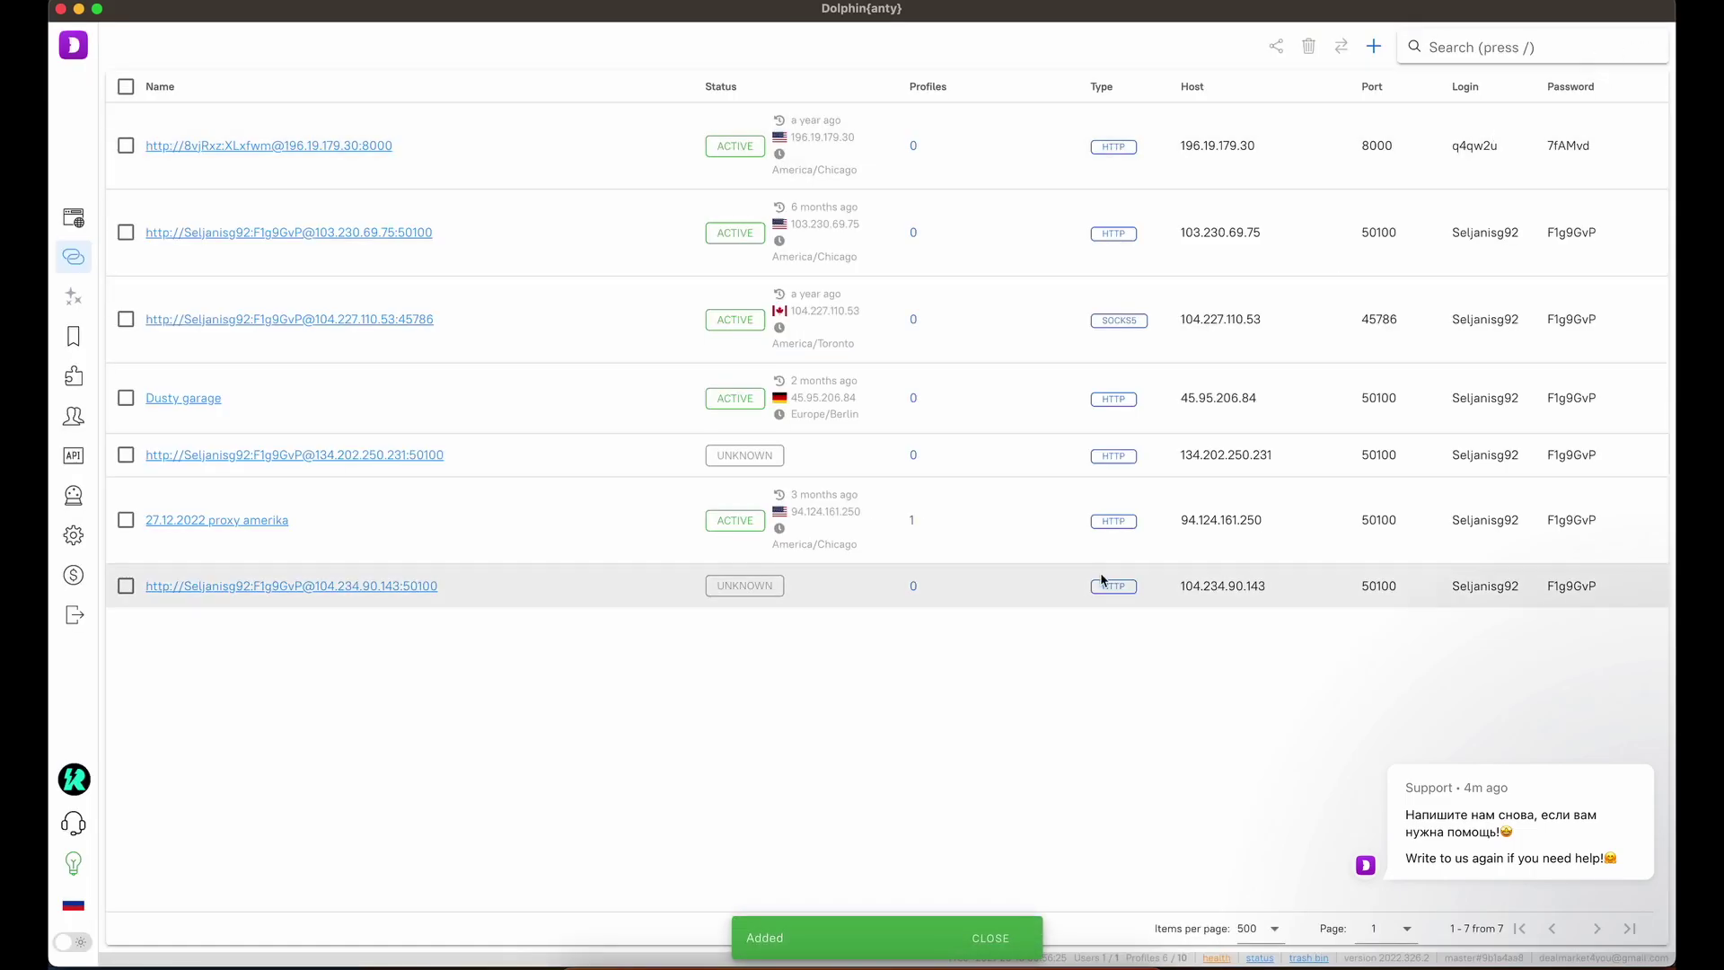
pyautogui.click(122, 588)
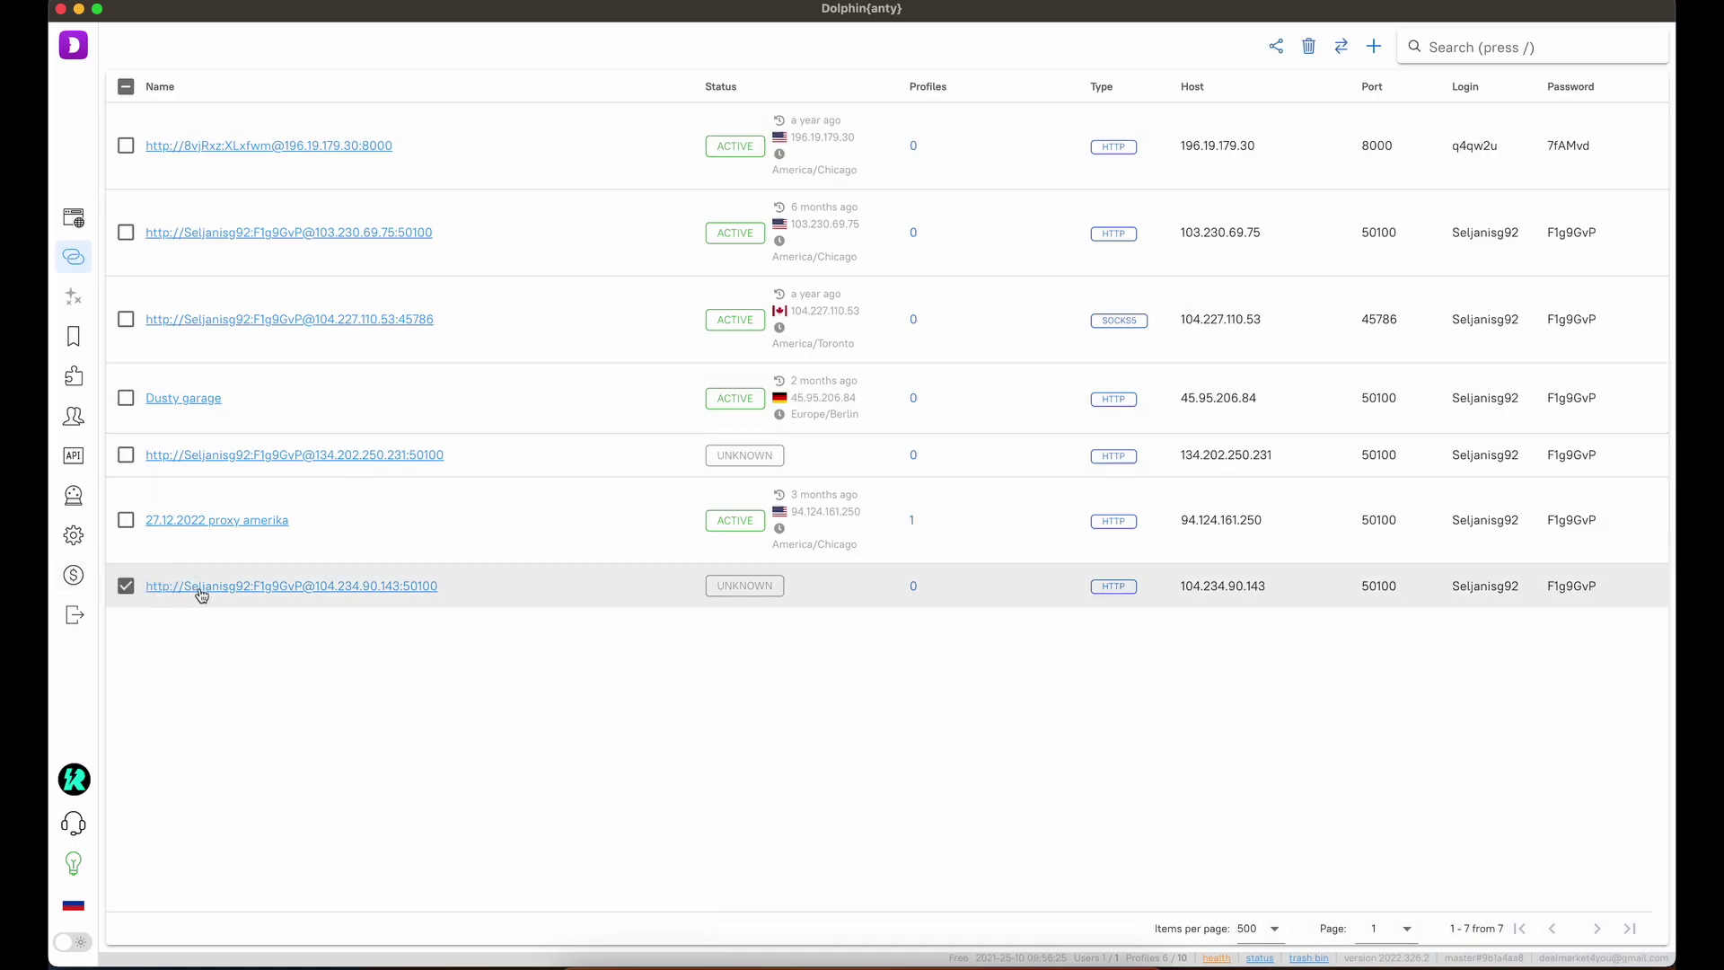
pyautogui.click(201, 595)
pyautogui.moveTo(847, 344); pyautogui.dragTo(693, 343)
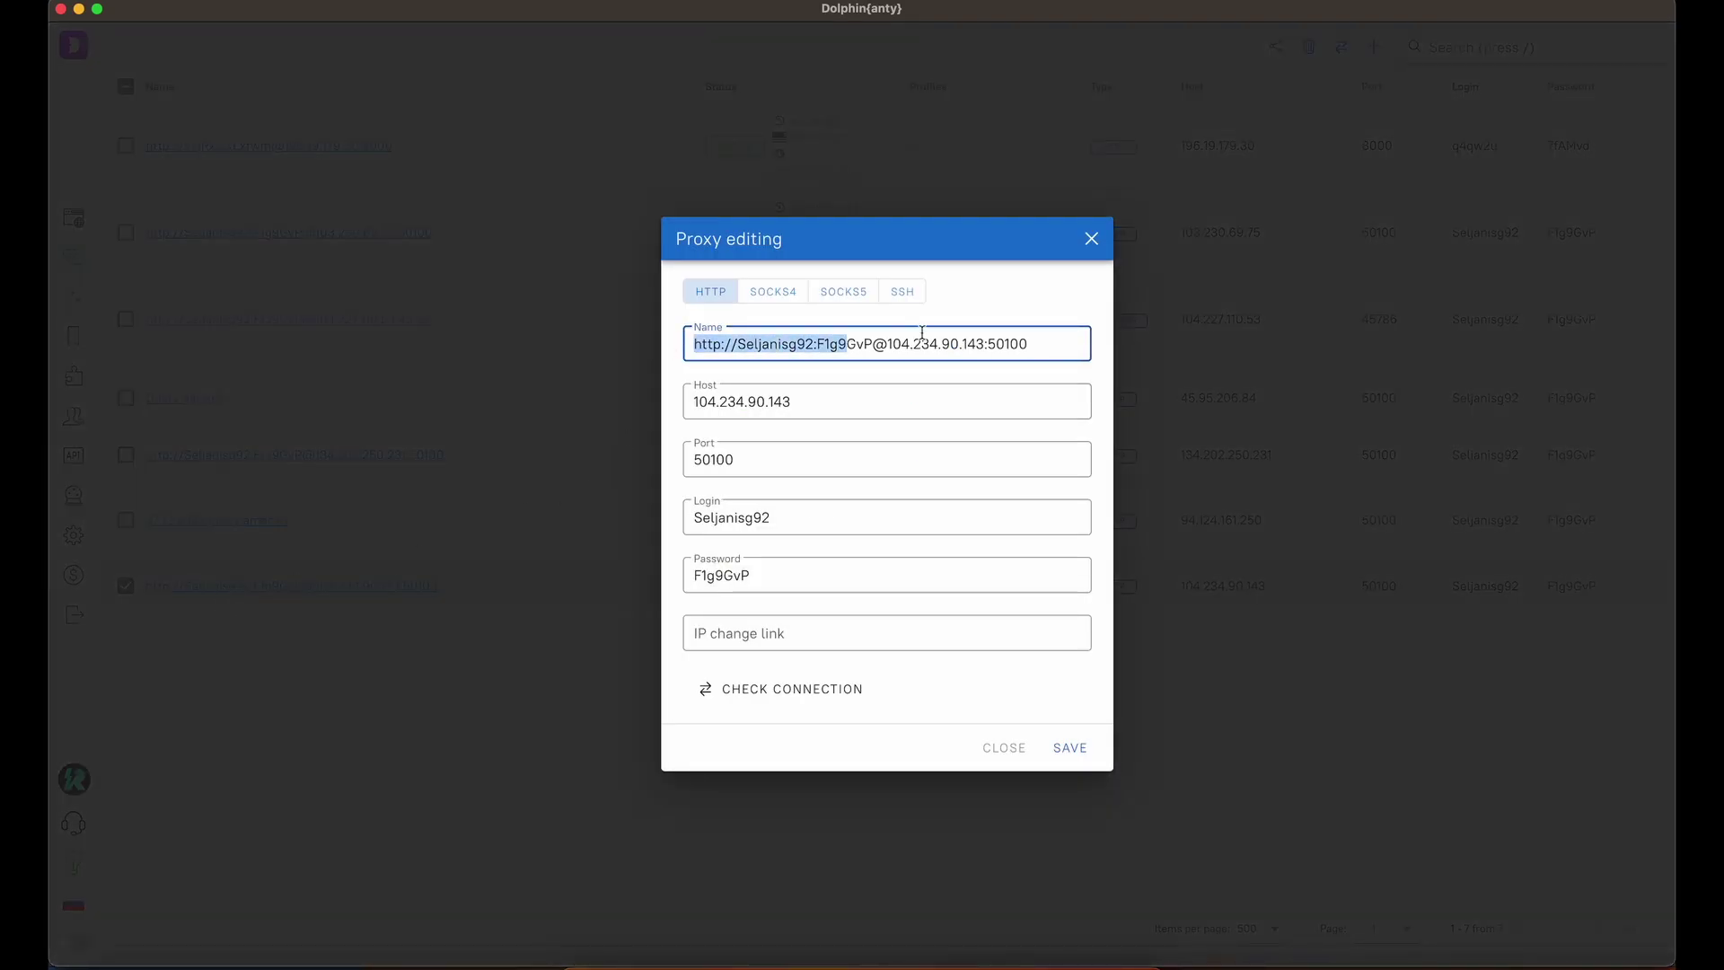
pyautogui.moveTo(1036, 344); pyautogui.dragTo(684, 351)
pyautogui.write('Canda')
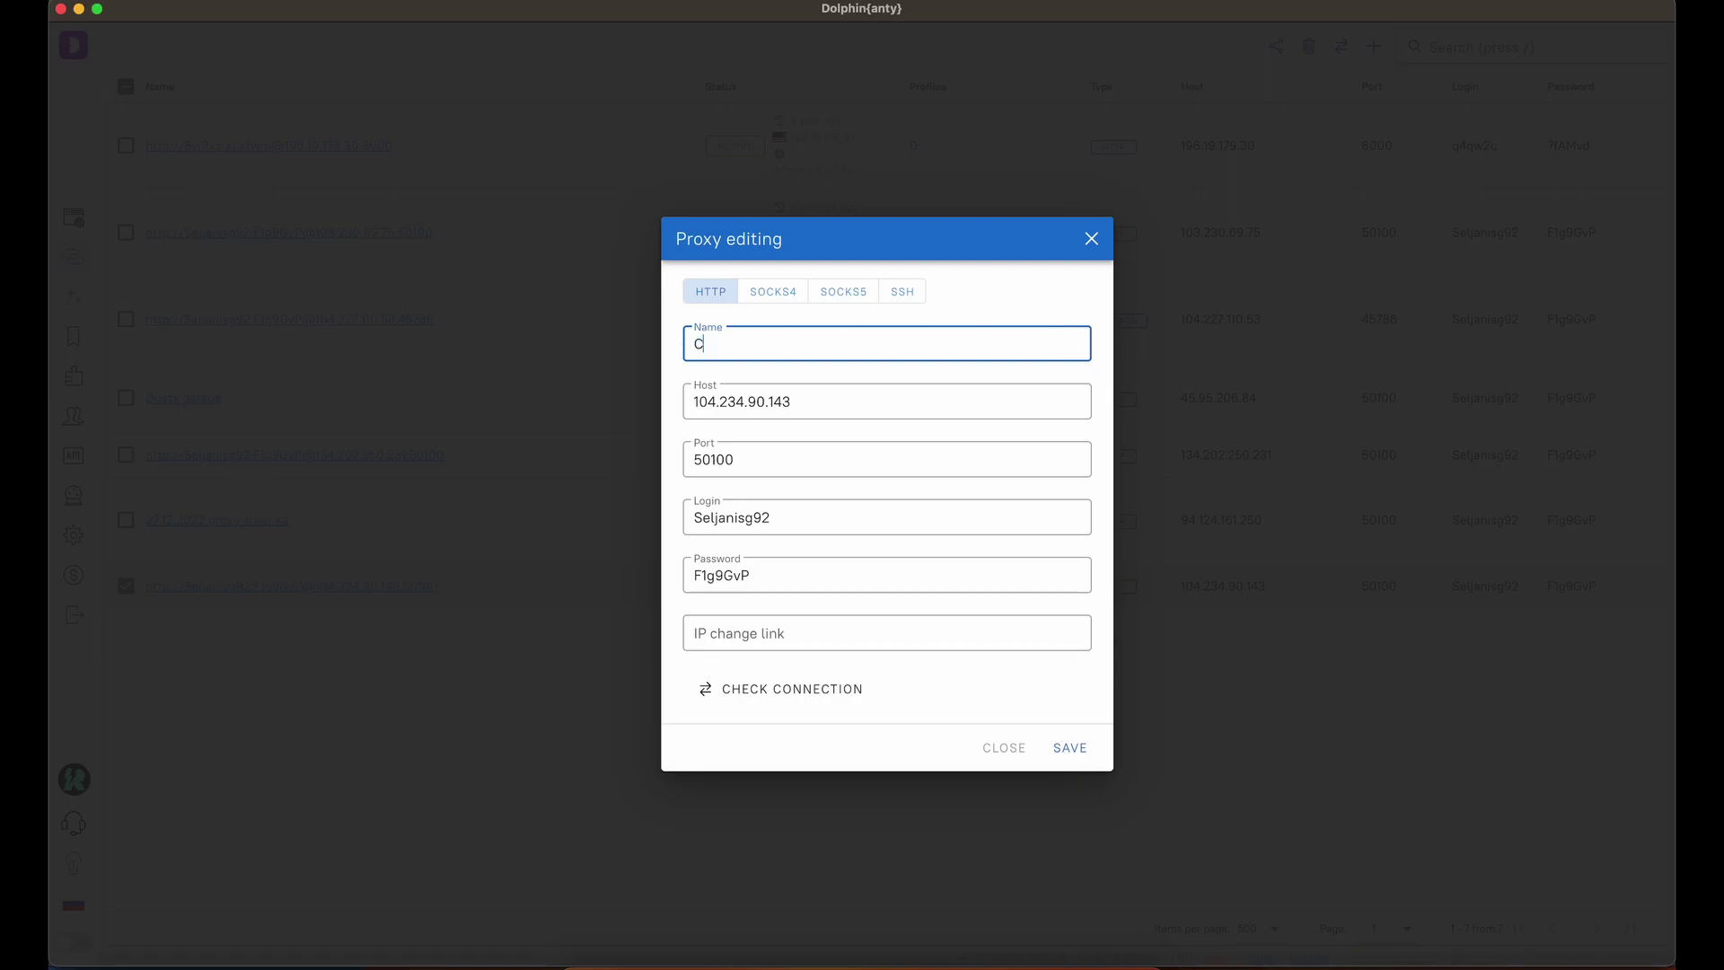
pyautogui.write(' proxy')
pyautogui.click(1070, 749)
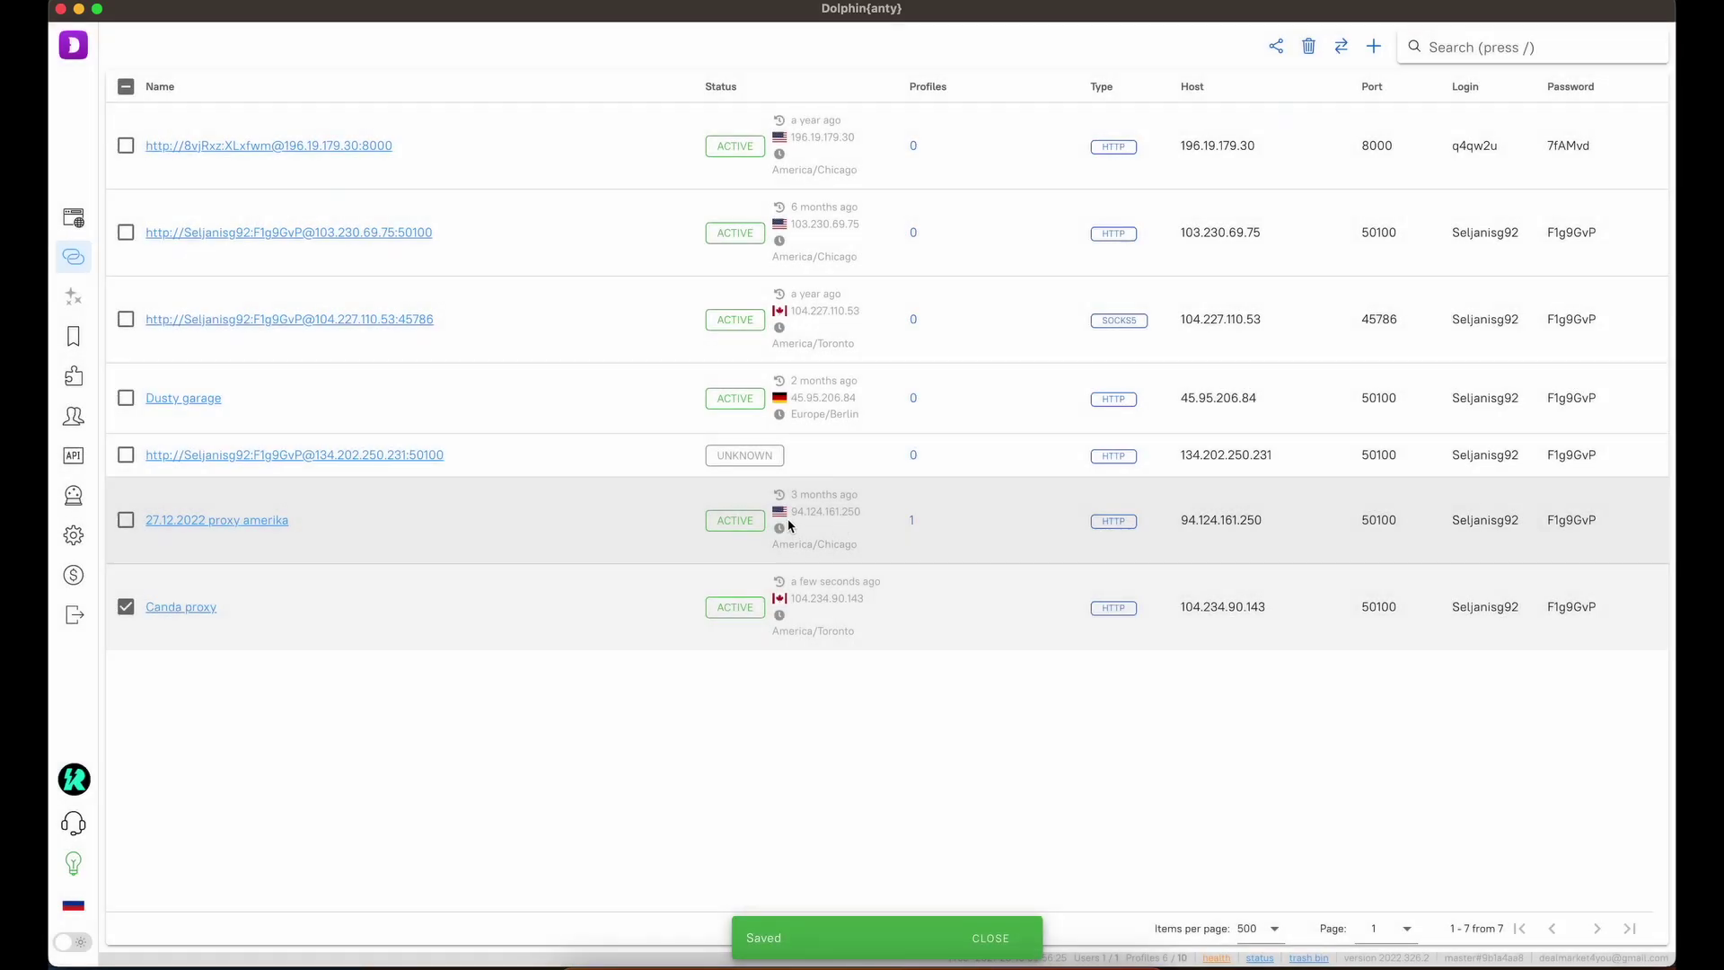
pyautogui.click(74, 217)
# Edit the Etsy - Test profile to use 'Canda proxy' from Saved Proxies and save it.
pyautogui.click(208, 125)
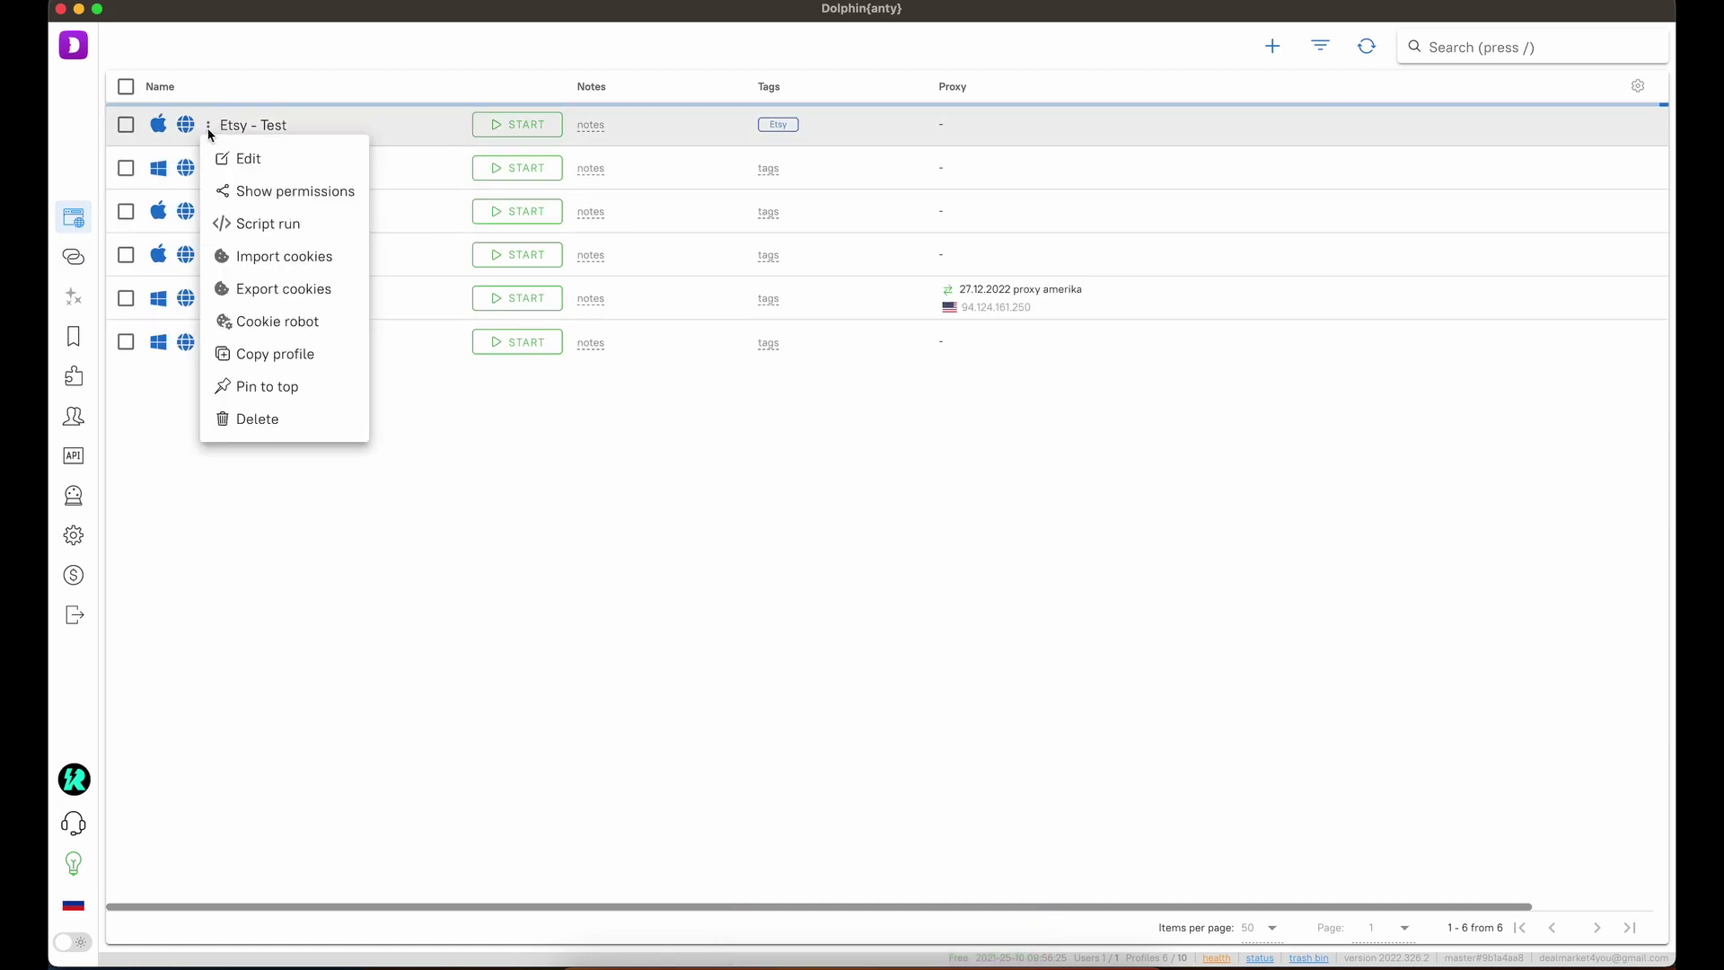
pyautogui.click(242, 158)
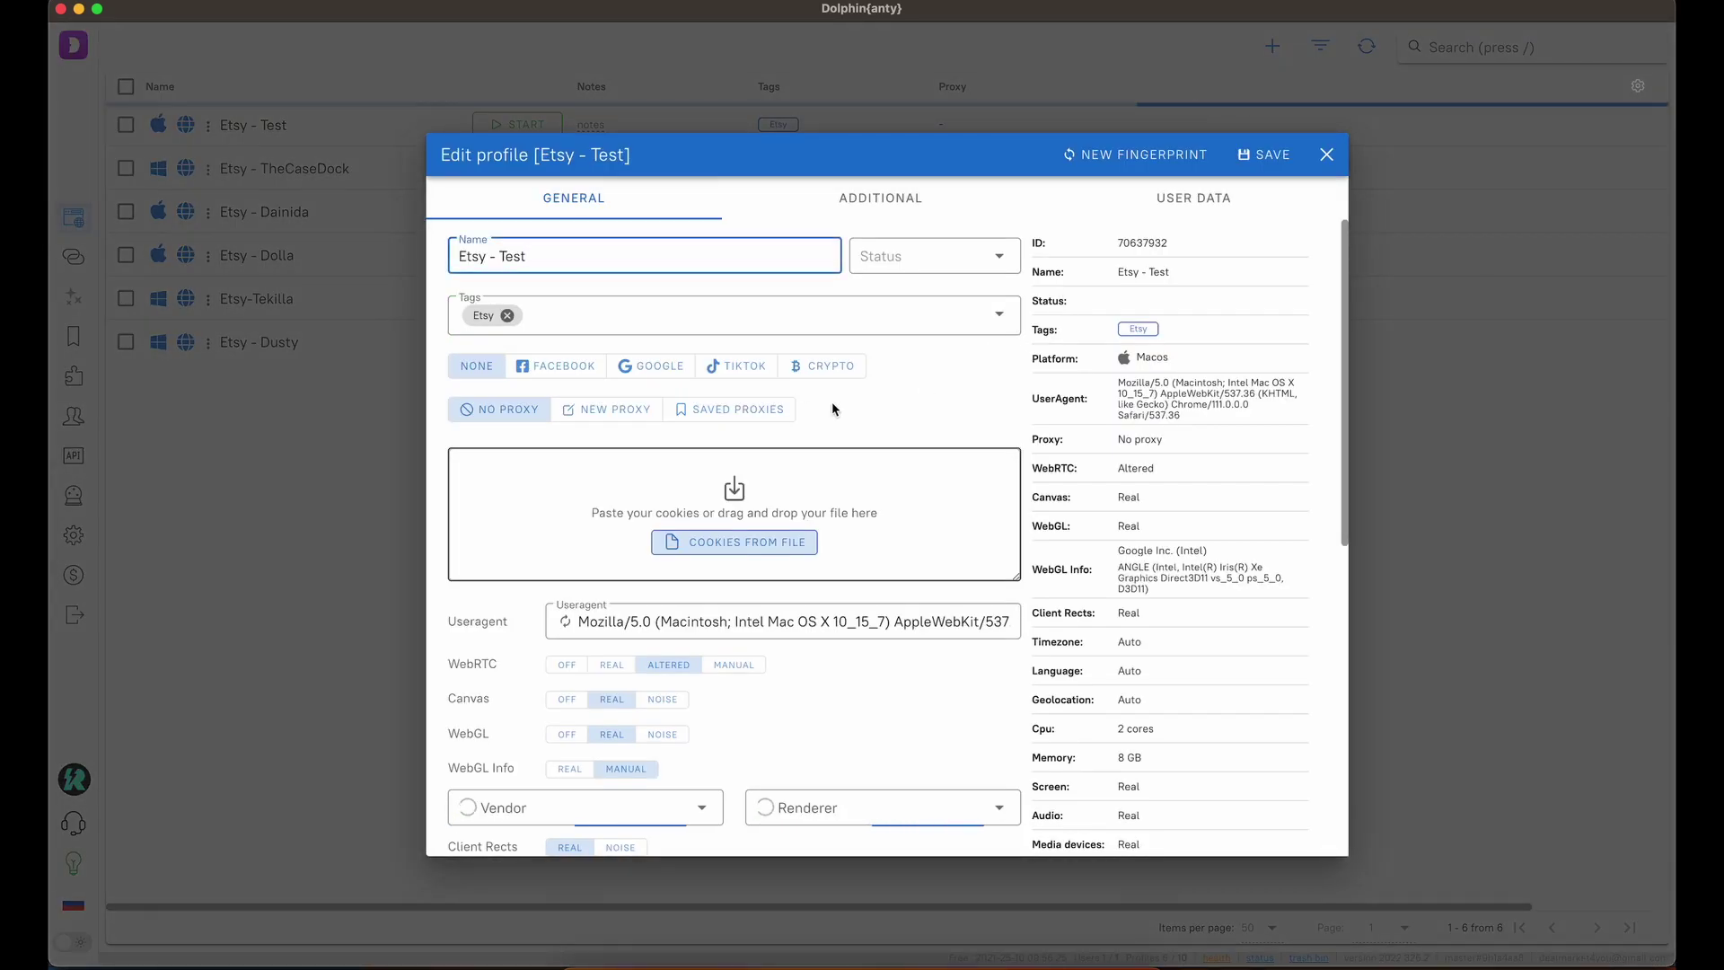
pyautogui.click(729, 409)
pyautogui.click(616, 472)
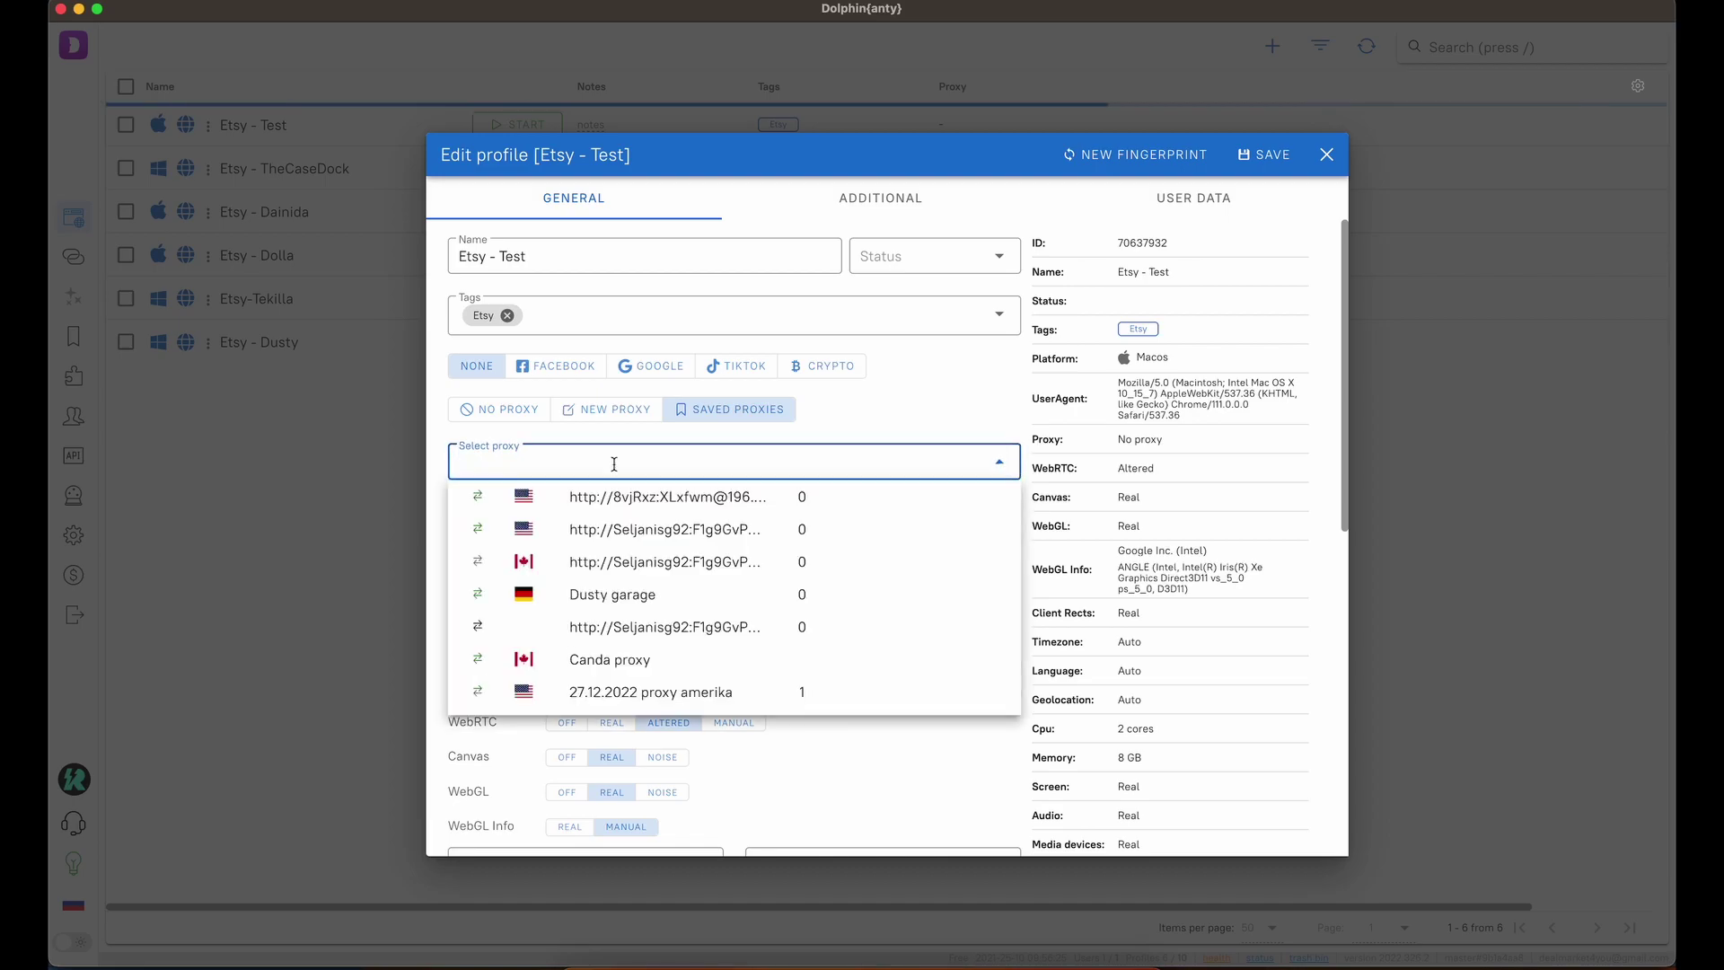
pyautogui.click(628, 660)
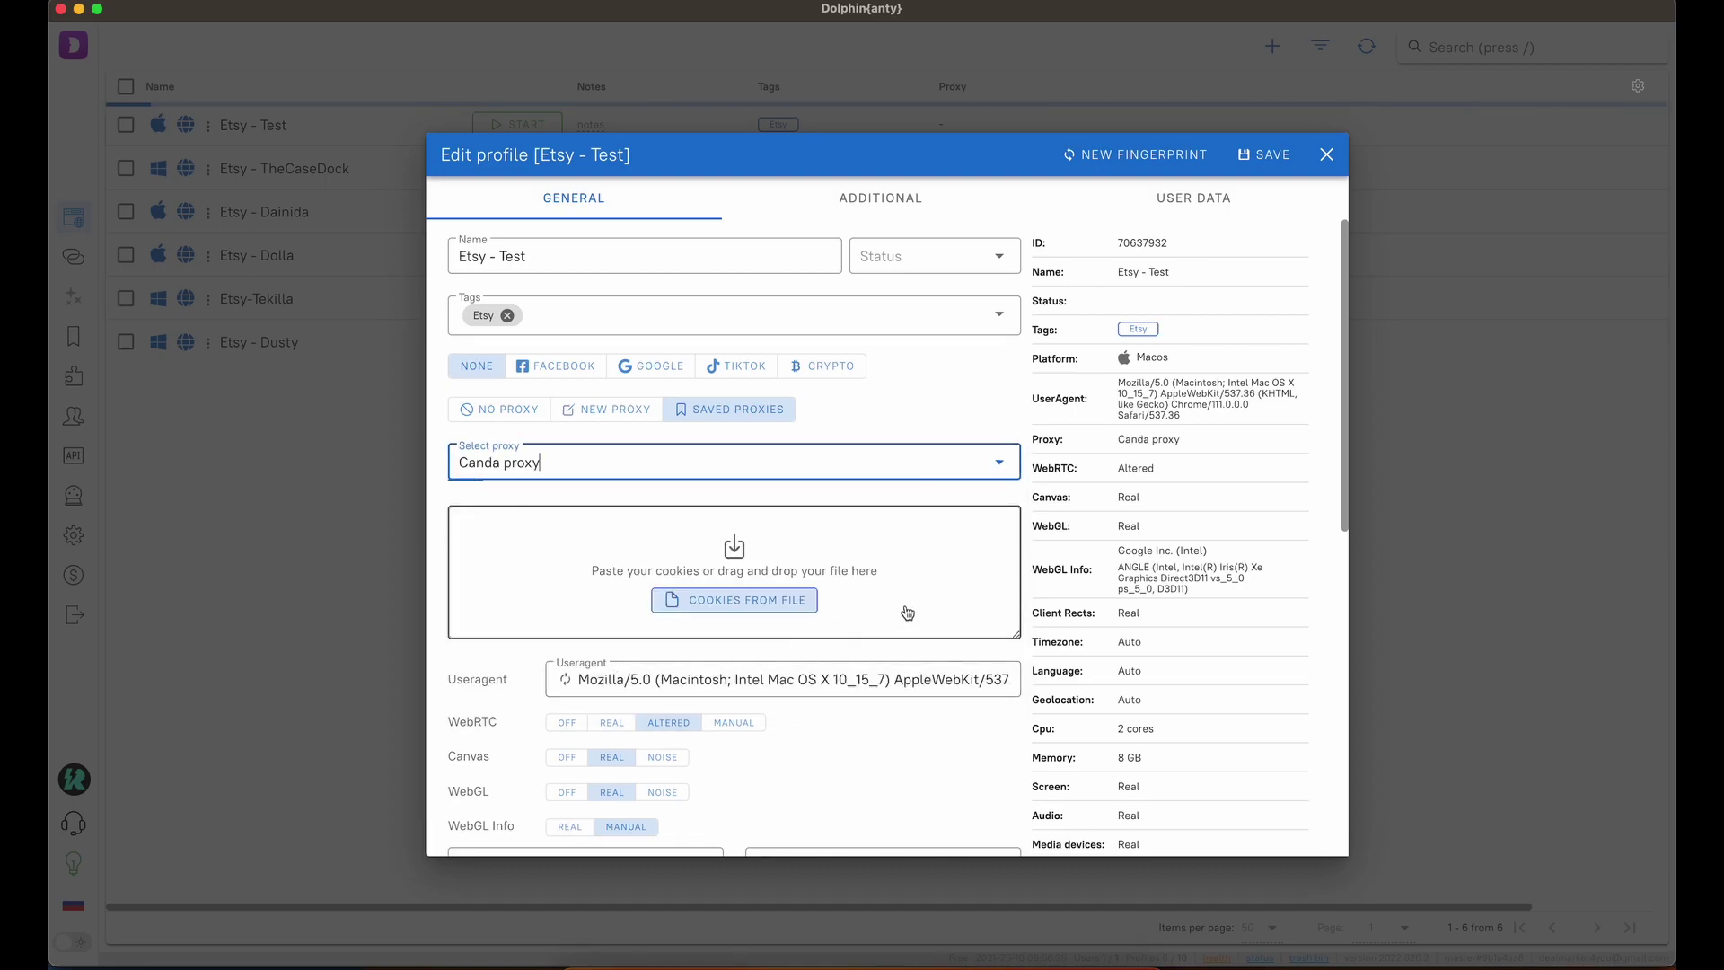
pyautogui.click(1266, 158)
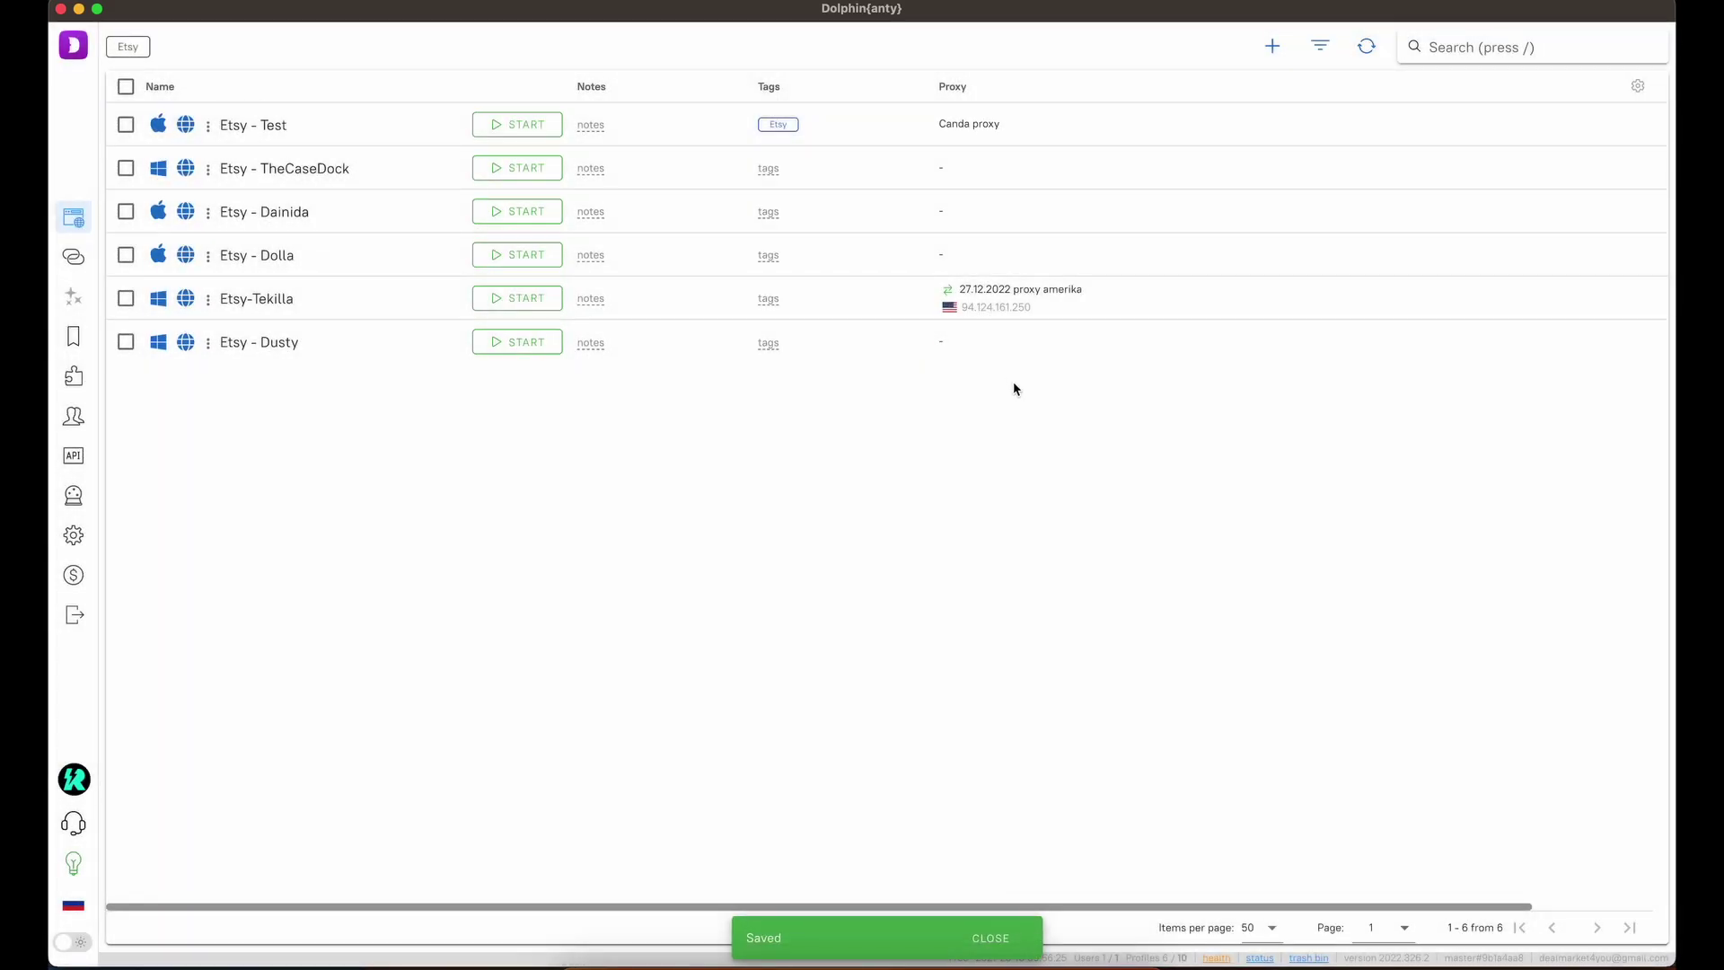
# Refresh the profile list and check the Health report: version 2022.326.2, all components OK.
pyautogui.click(1365, 46)
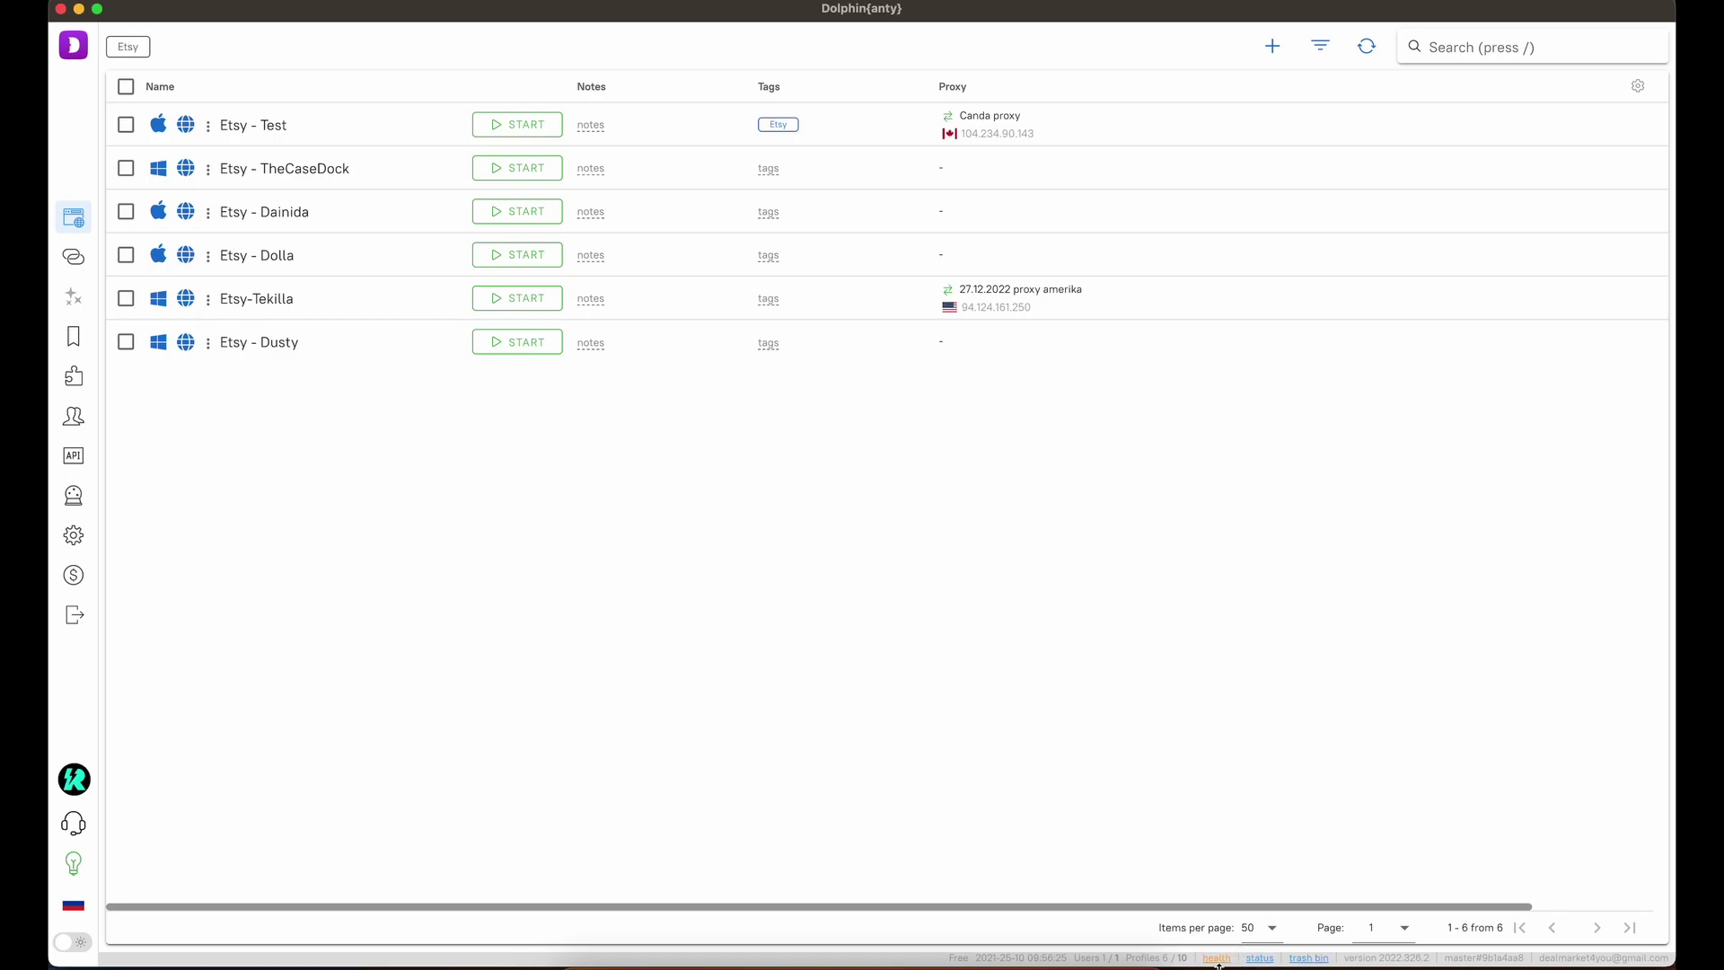
pyautogui.click(1216, 959)
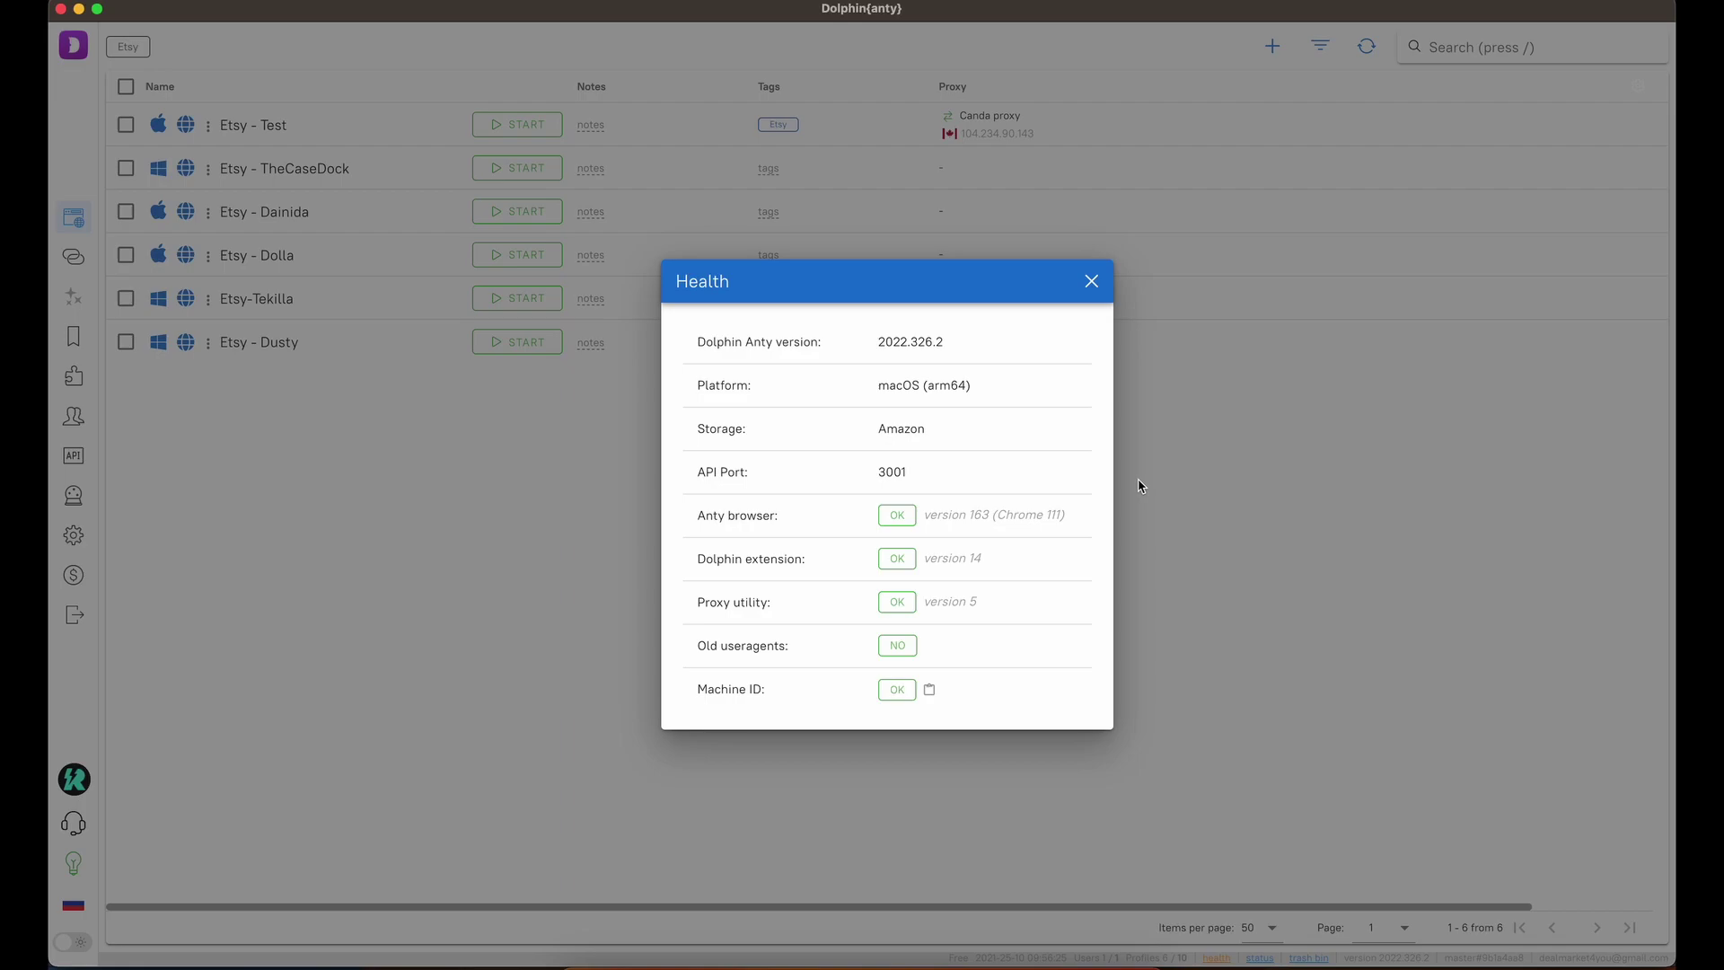
pyautogui.click(1010, 156)
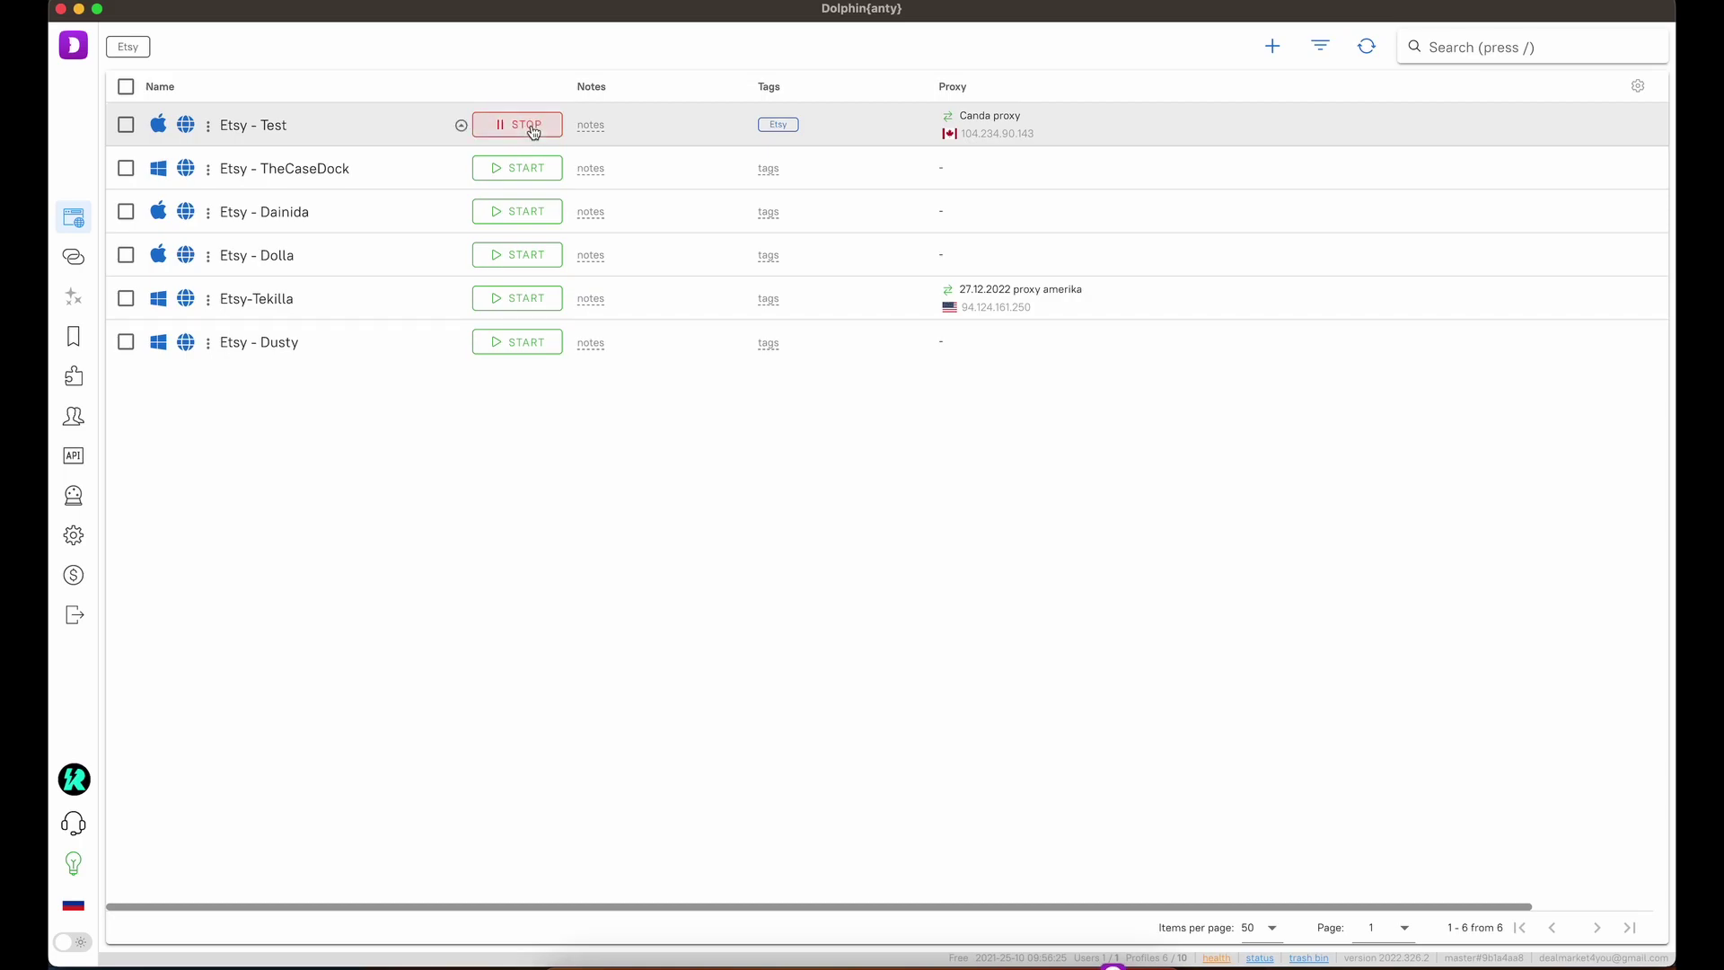
# Allow My location in Google Maps to confirm a Toronto position, then stop the Etsy - Test profile.
pyautogui.write('google maps')
pyautogui.press('Return')
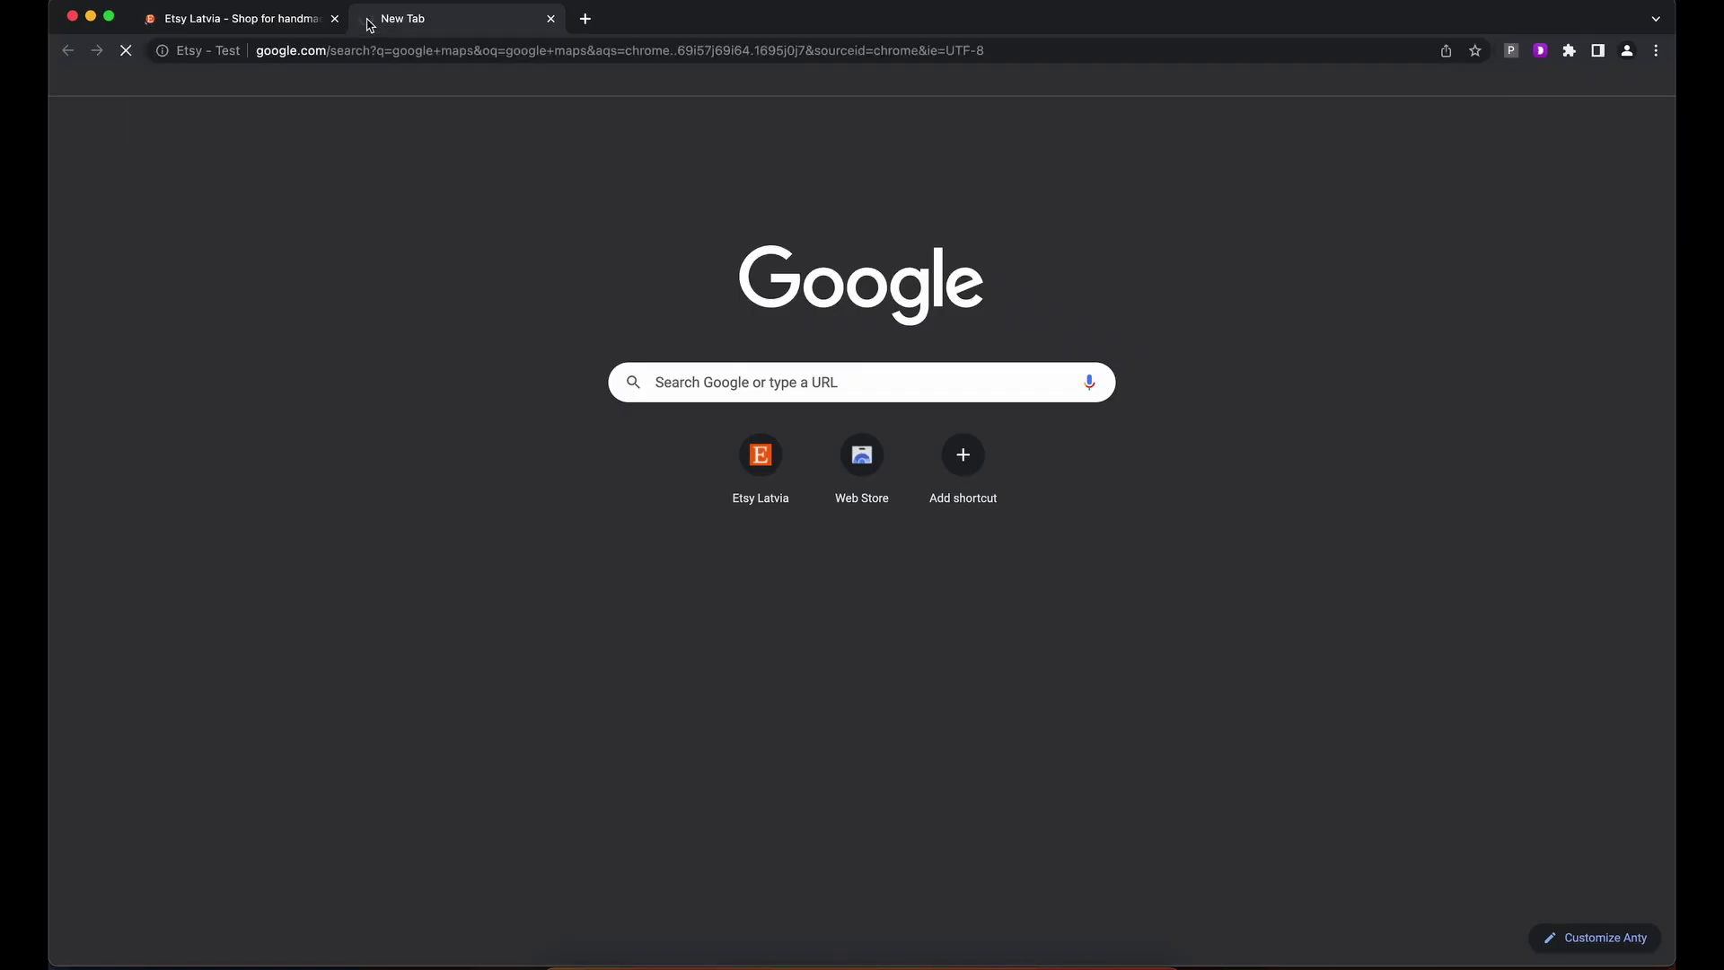
pyautogui.click(328, 316)
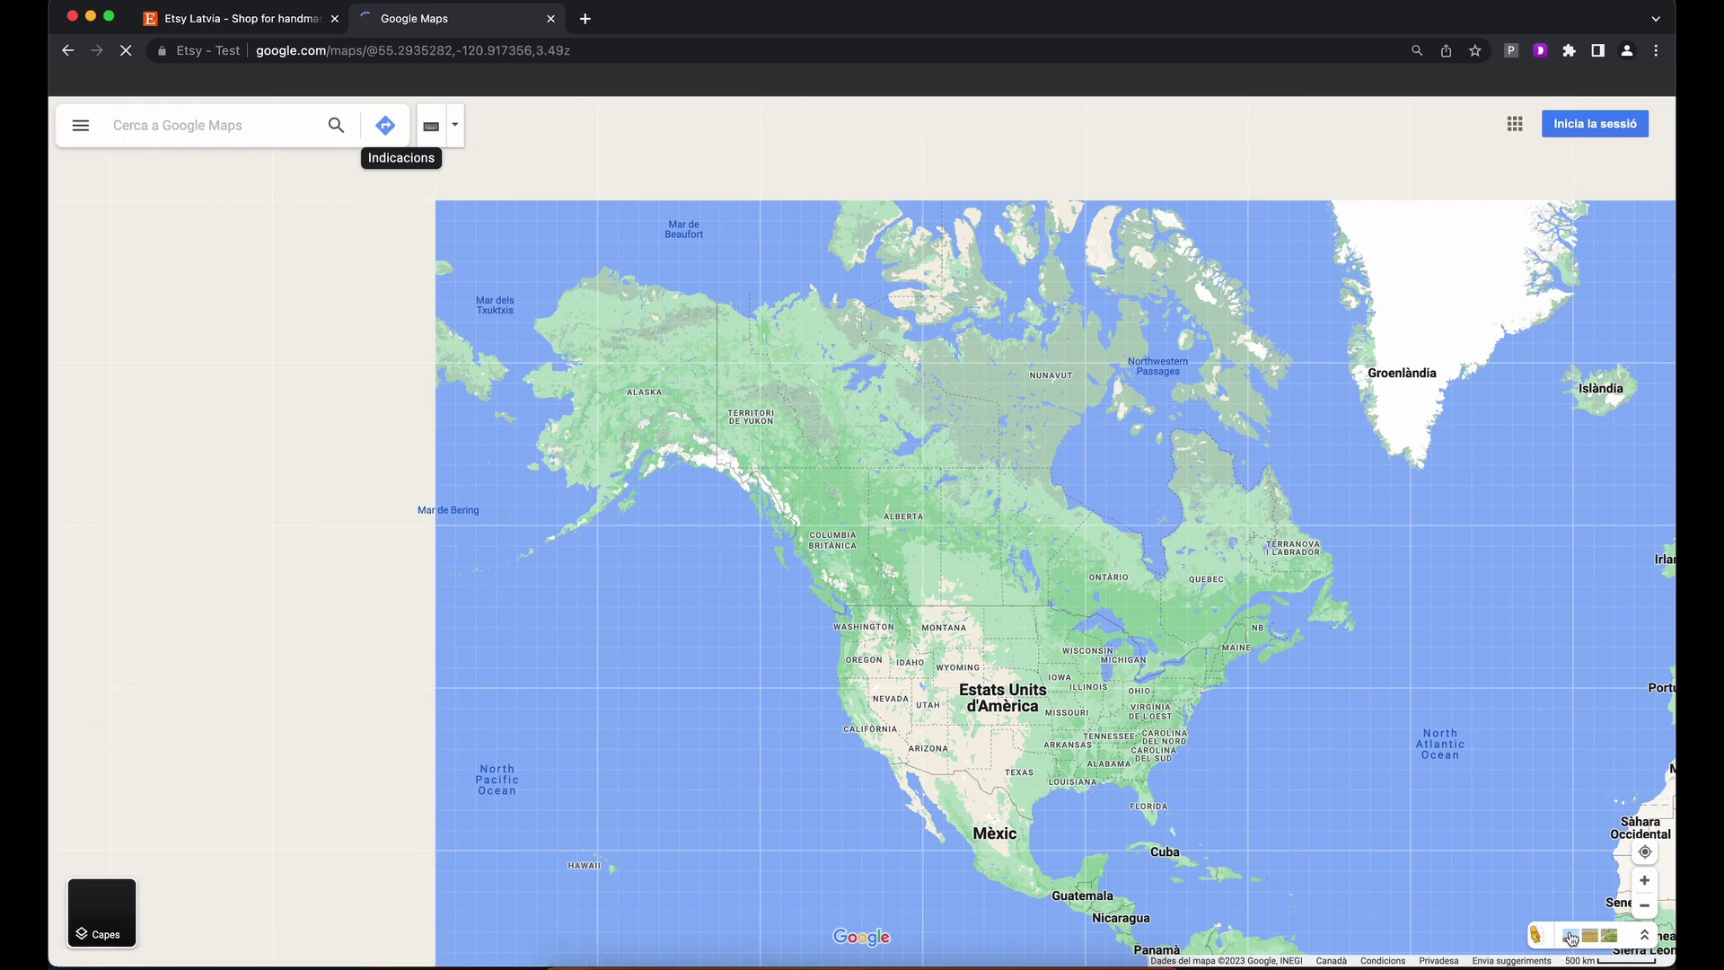
pyautogui.click(1646, 853)
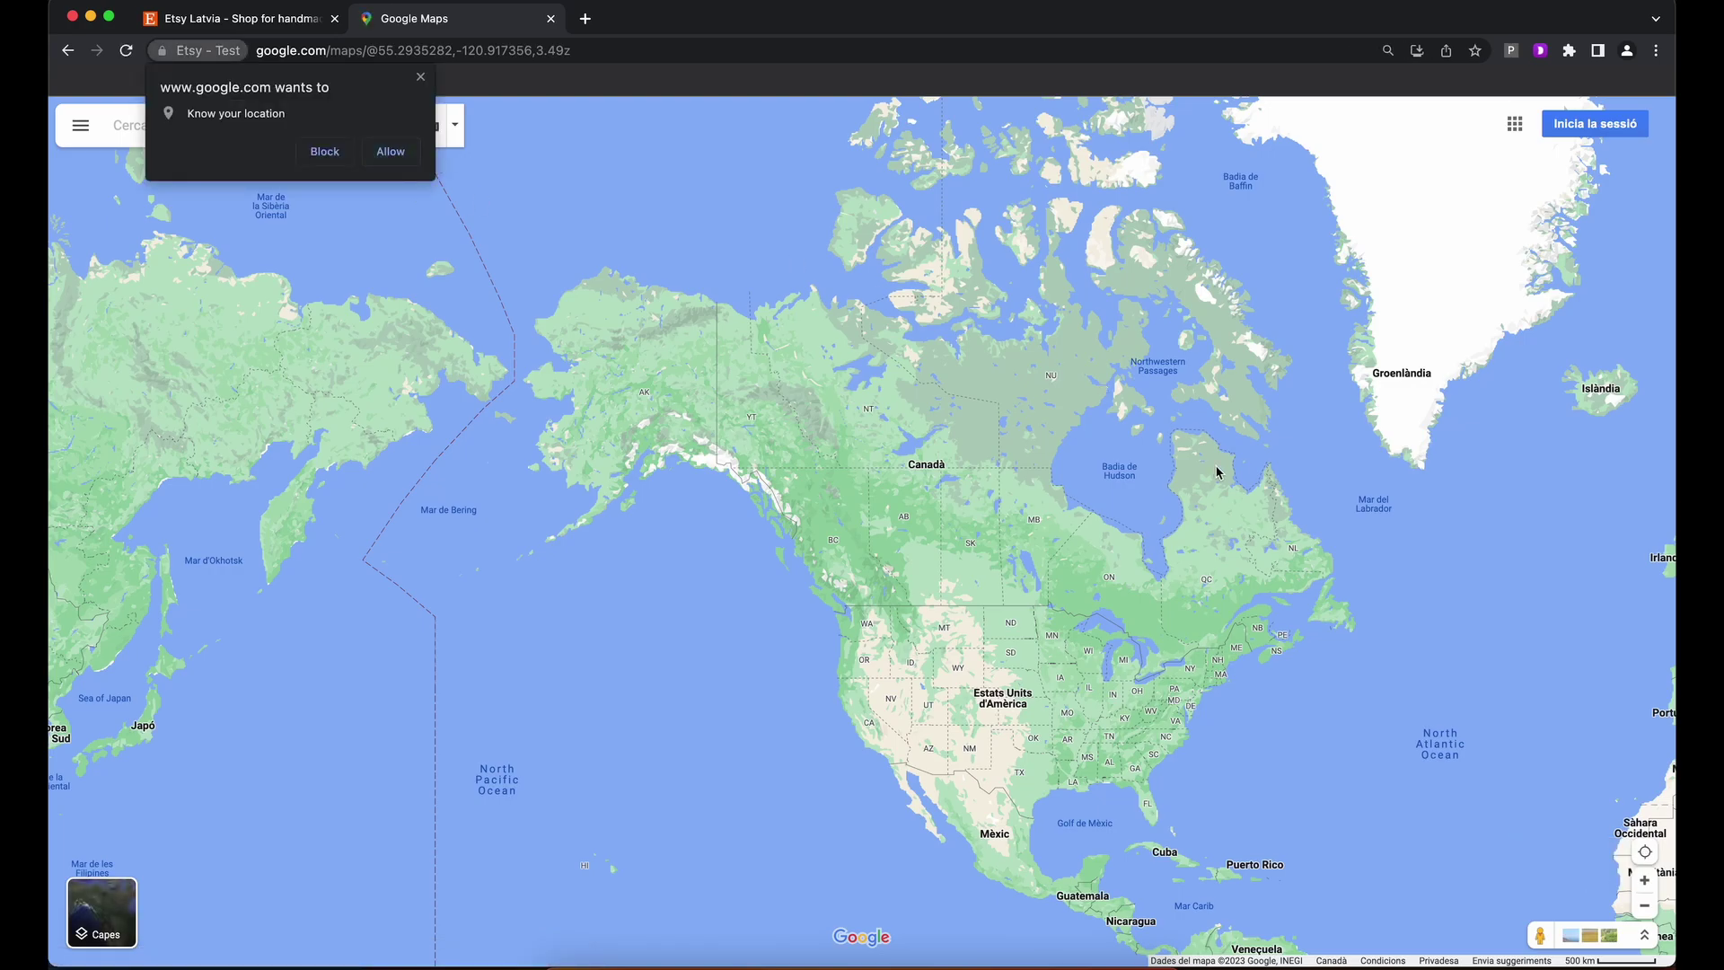
pyautogui.click(391, 152)
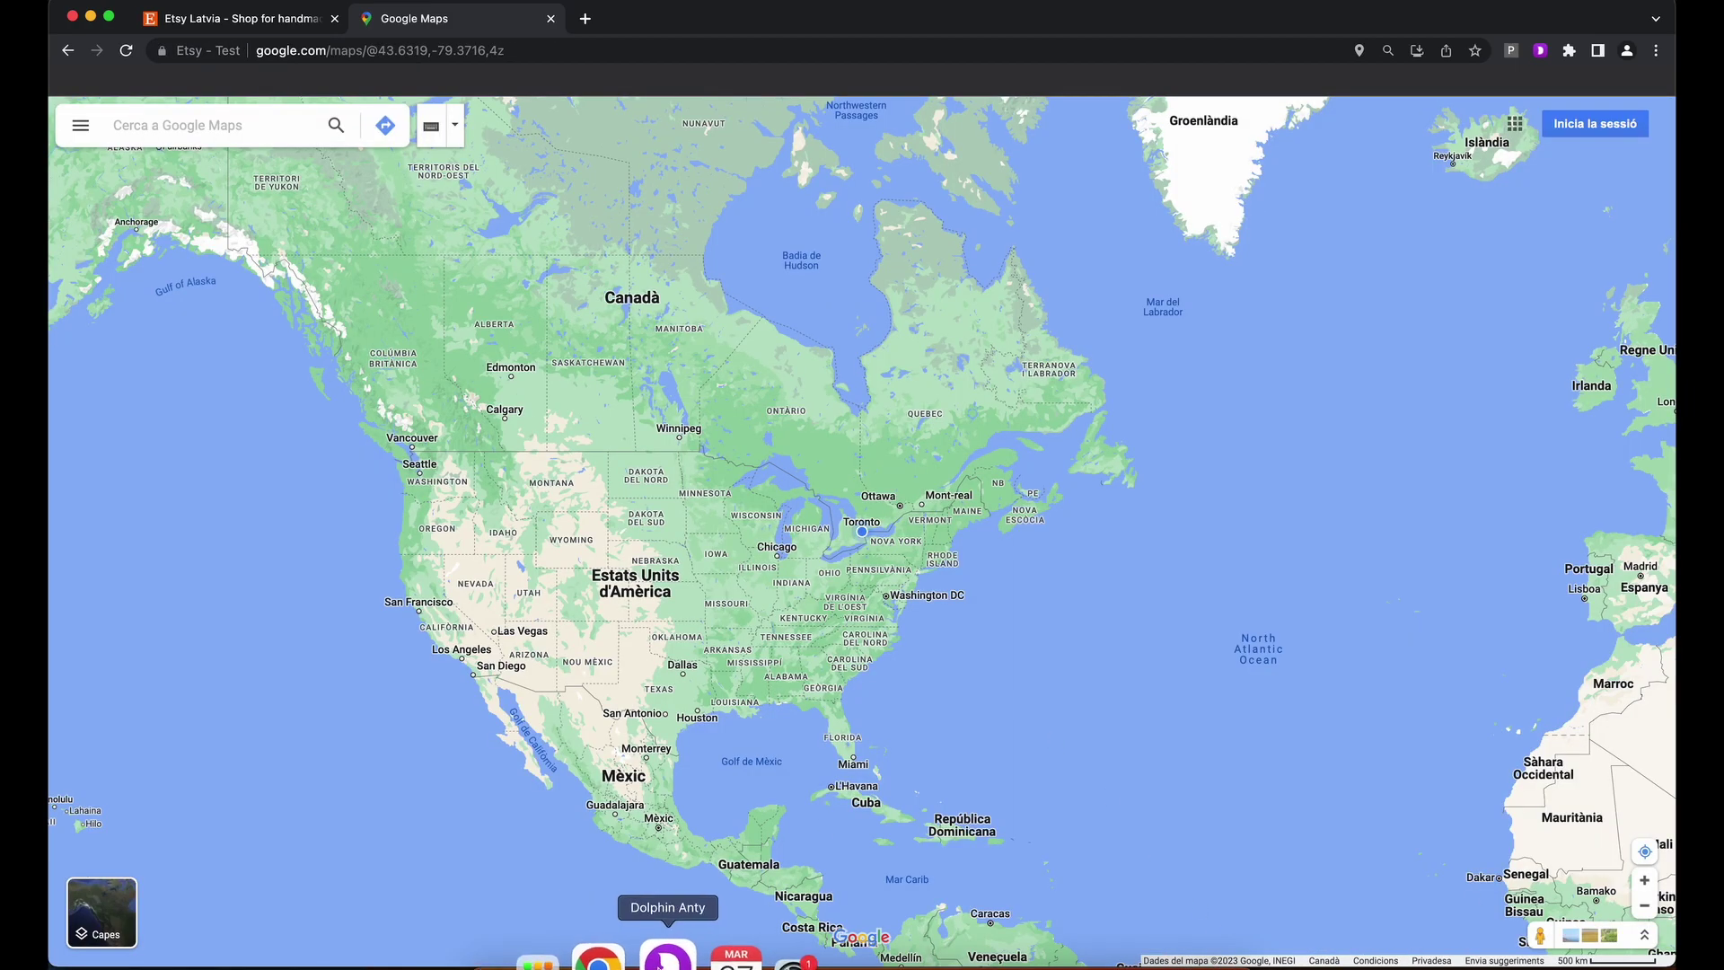
pyautogui.click(662, 964)
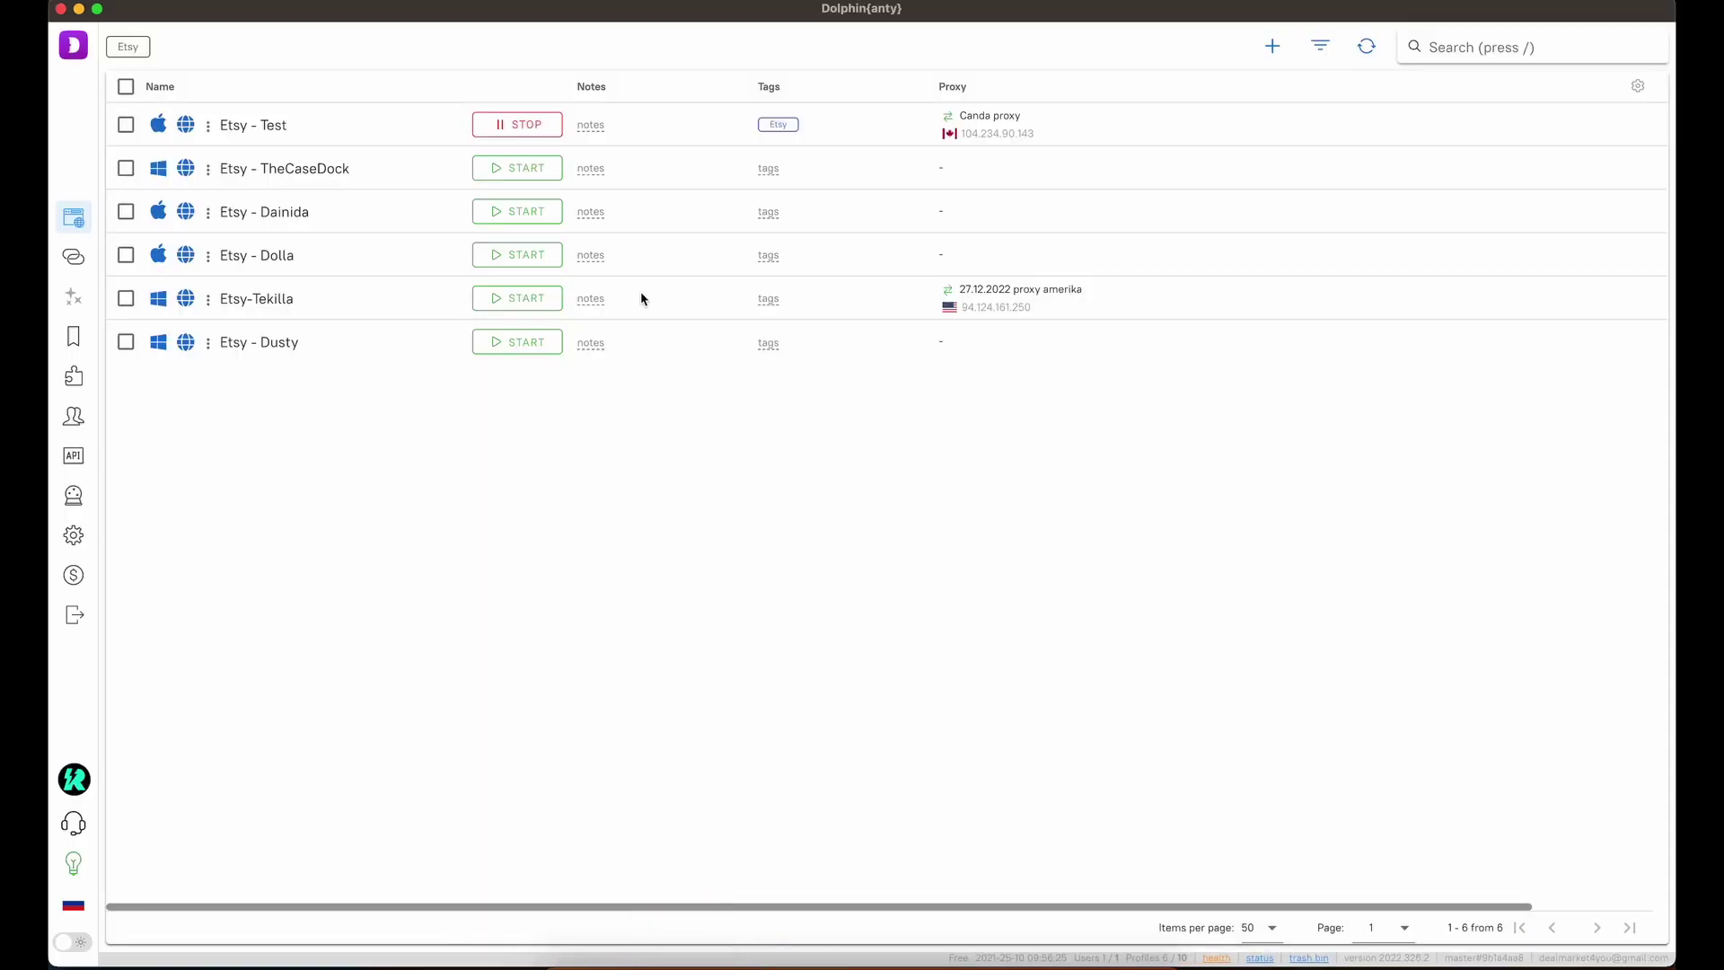
pyautogui.click(497, 125)
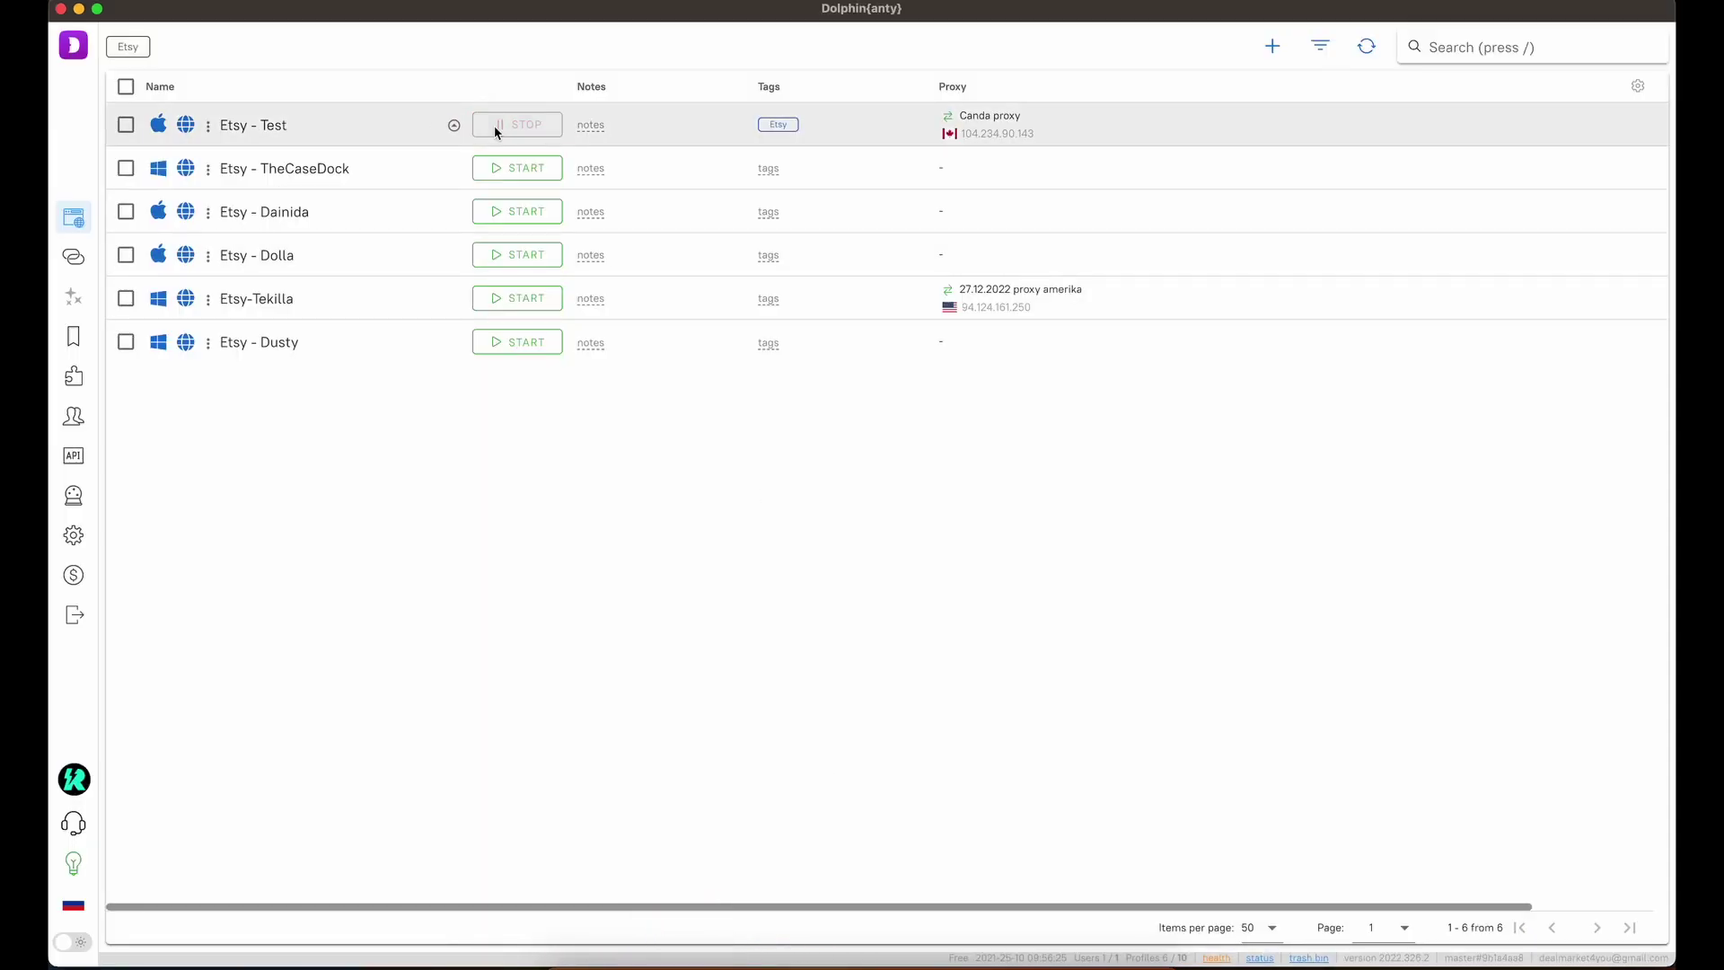